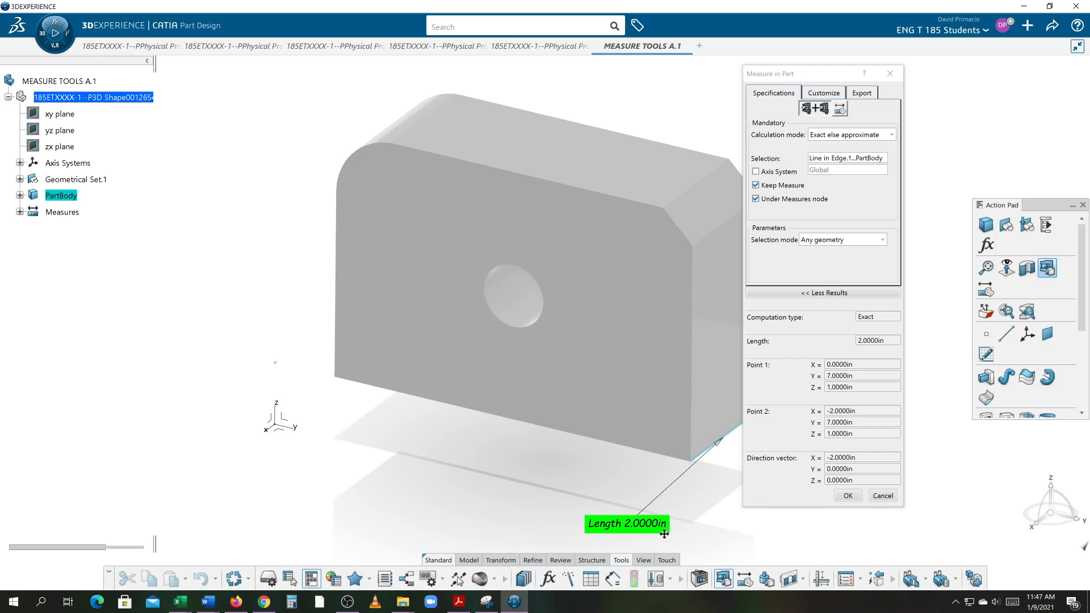
- Place the bottom depth edge's length label clear of the part, and measure the front face's bottom and left vertical edges
left_click_drag(519, 513, 664, 467)
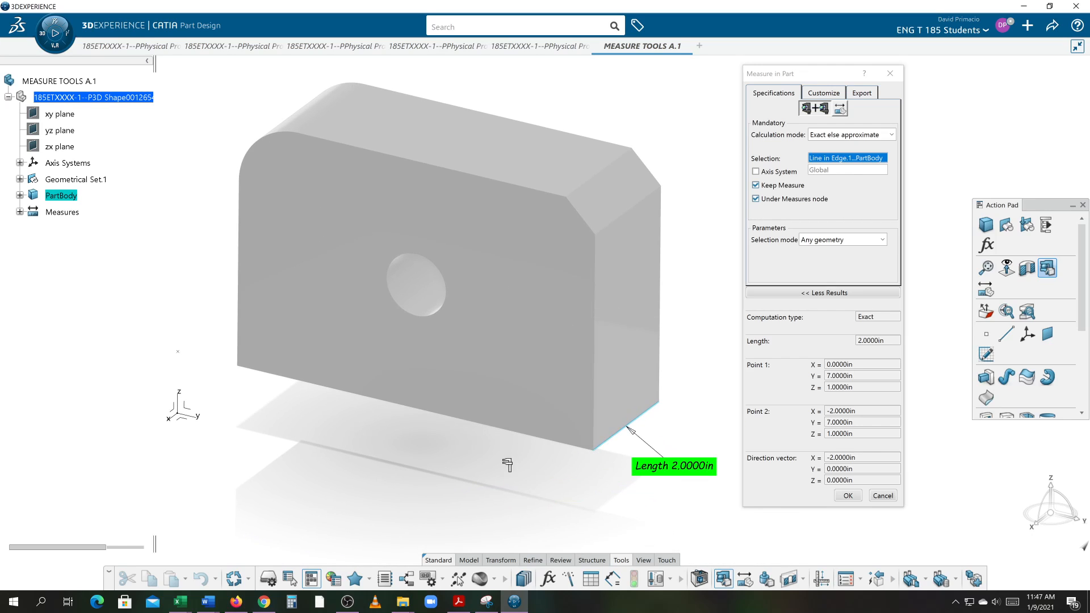
left_click(528, 441)
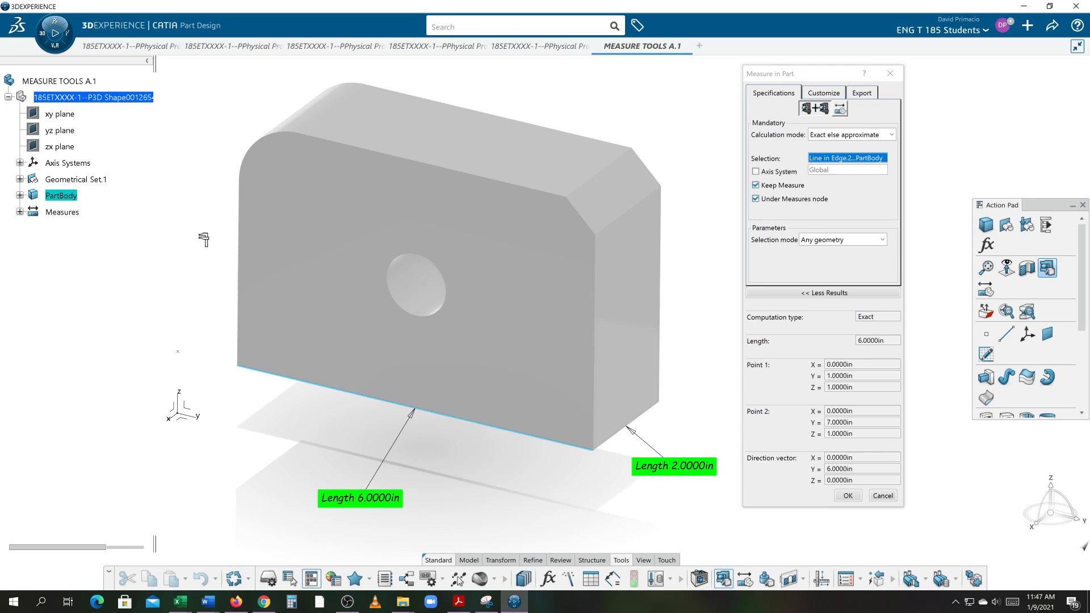
left_click(239, 252)
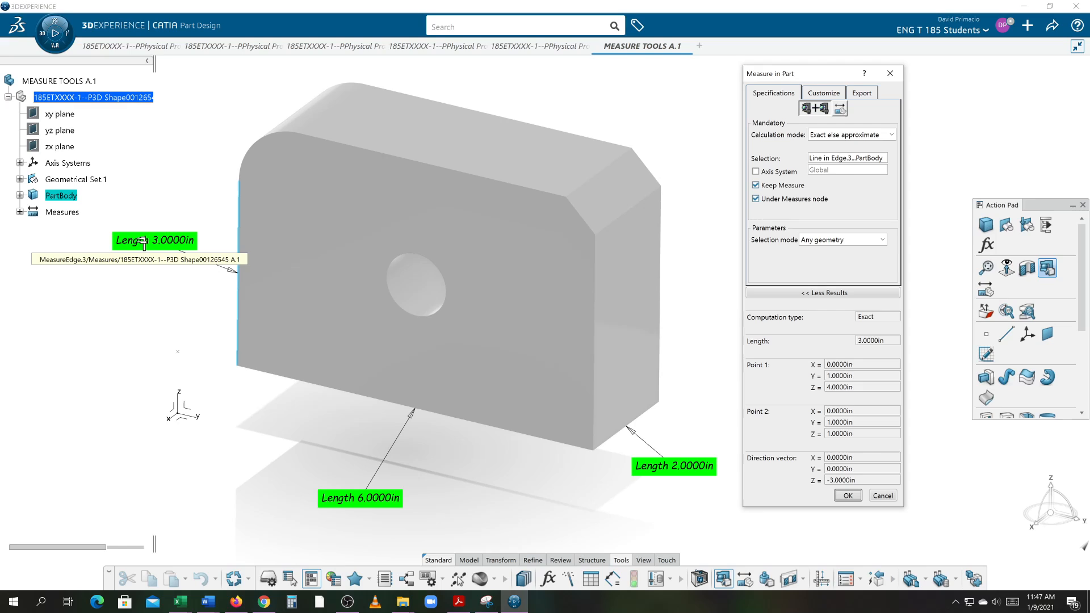
mouse_move(142, 242)
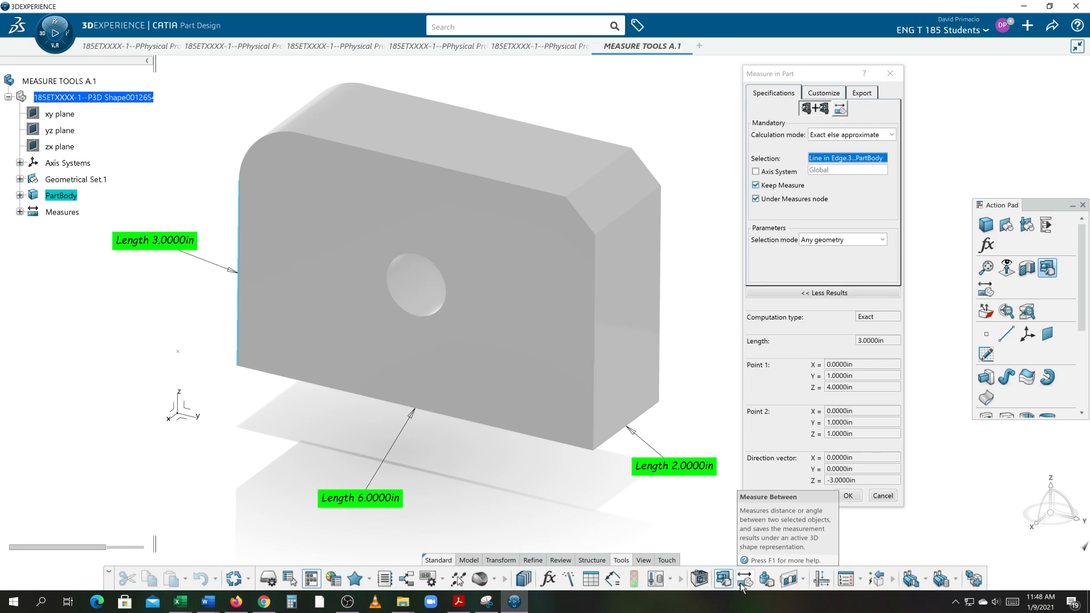
left_click(883, 498)
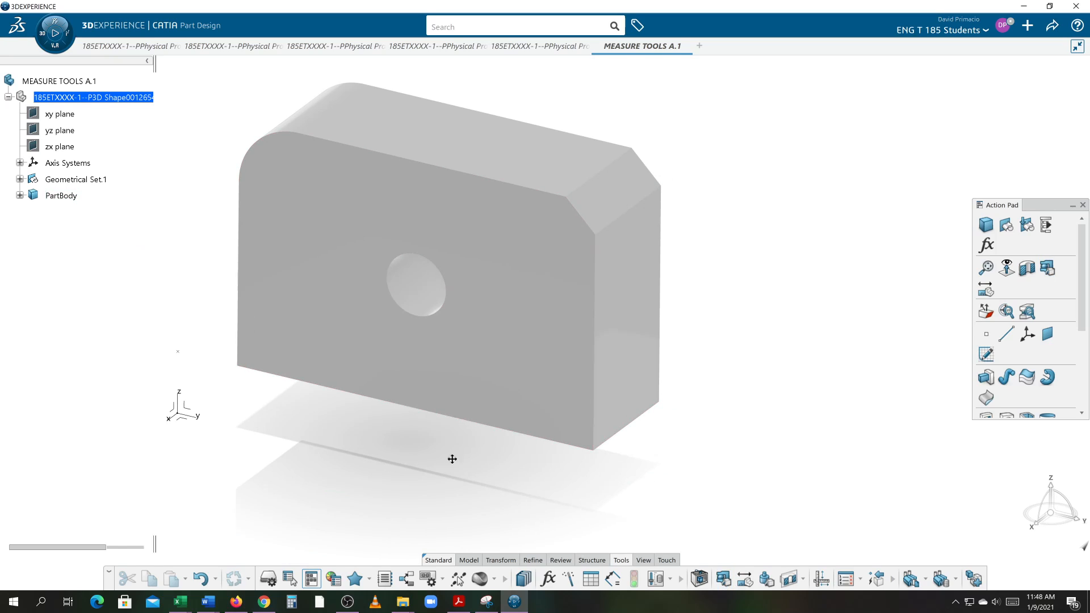
middle_click_drag(452, 459, 538, 455)
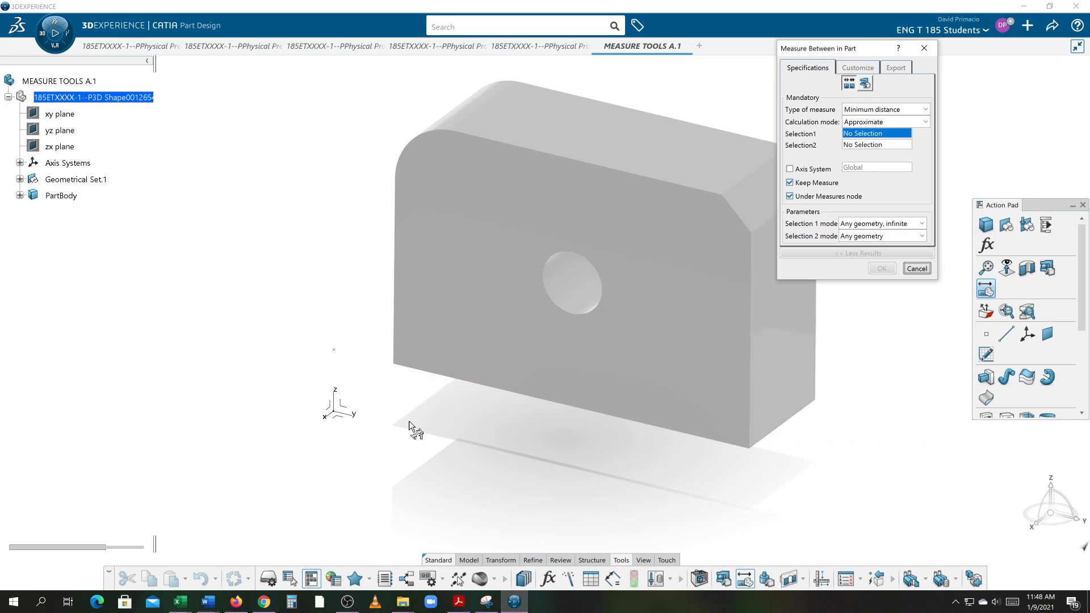
left_click(534, 401)
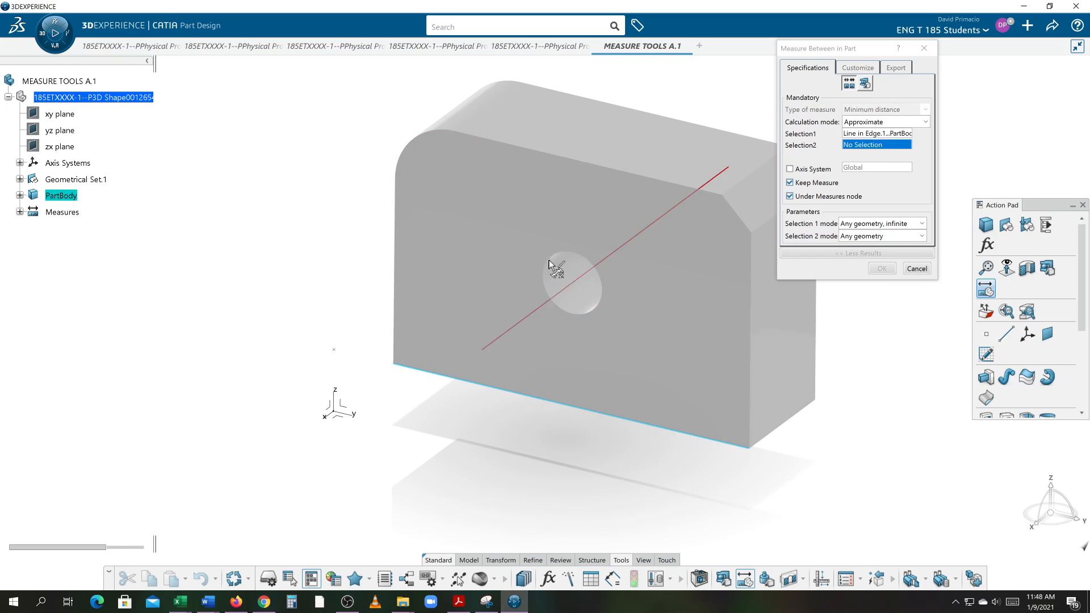
left_click(539, 157)
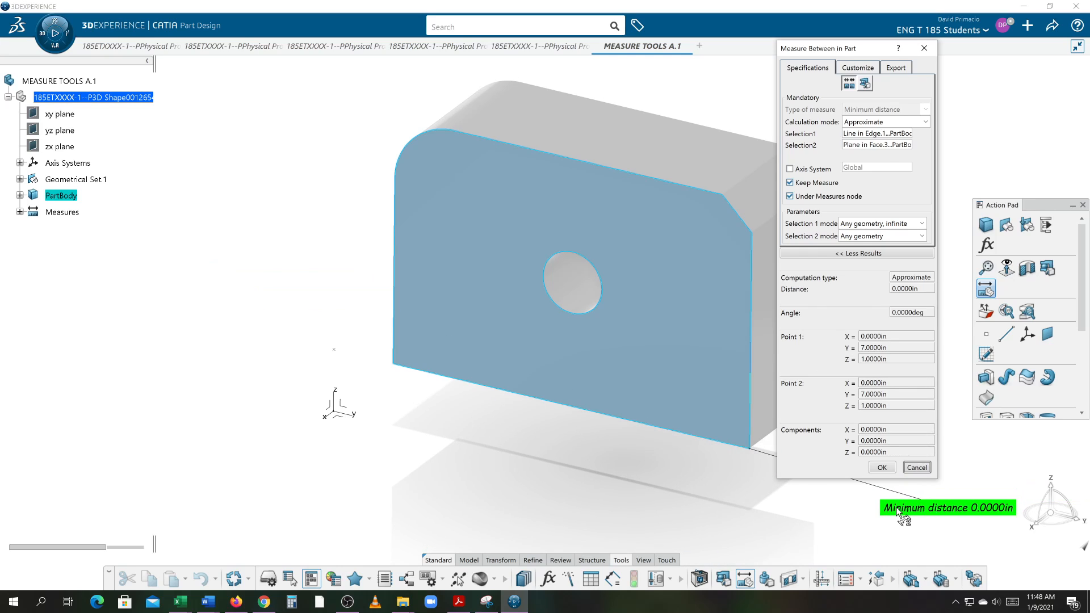
left_click(906, 470)
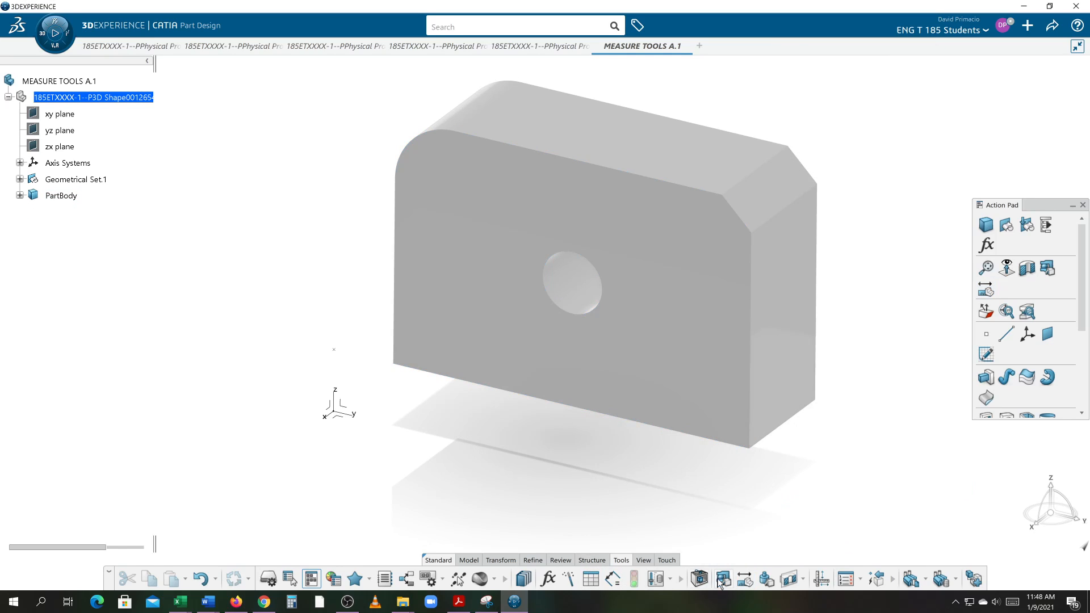
left_click(745, 579)
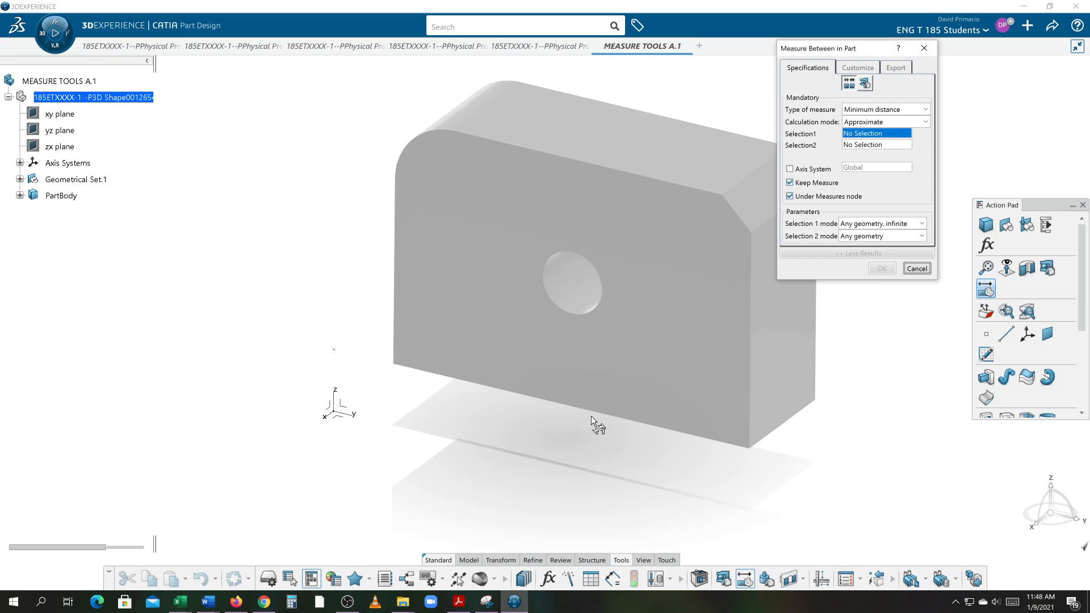
mouse_move(591, 412)
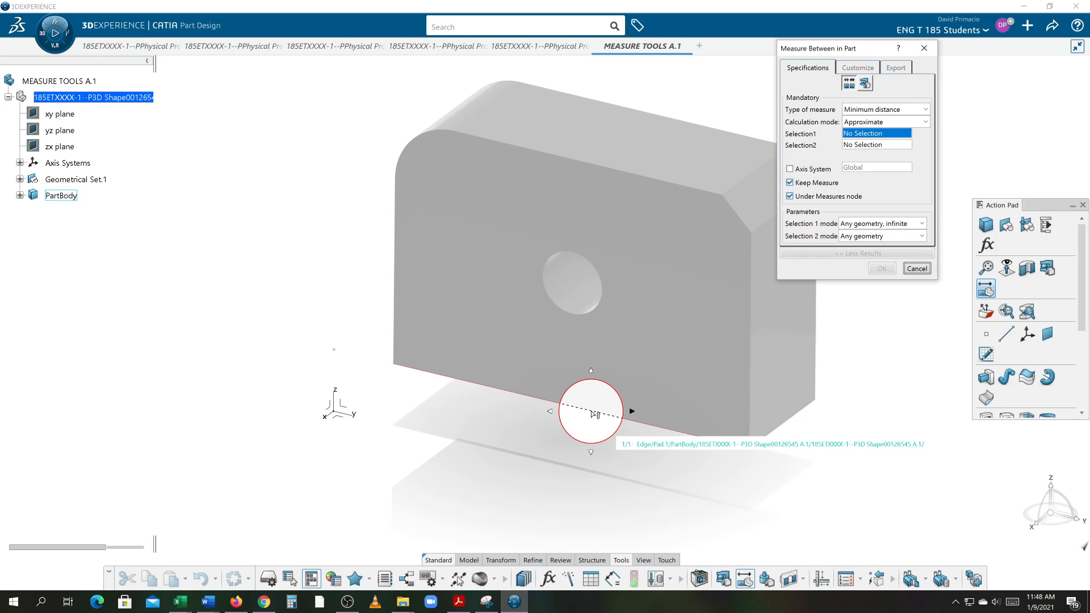
left_click(592, 414)
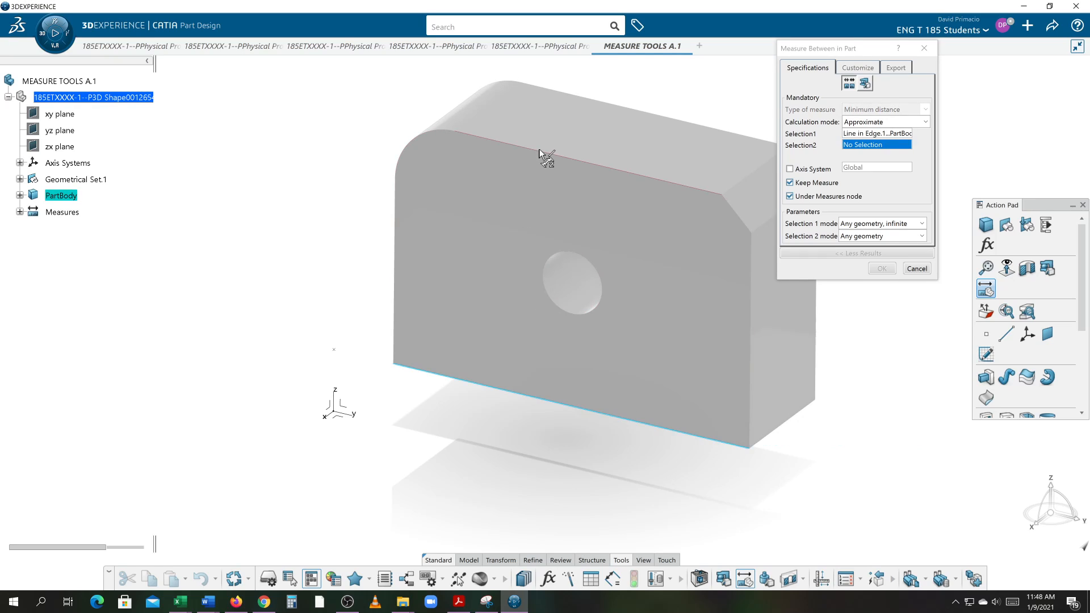
mouse_move(541, 152)
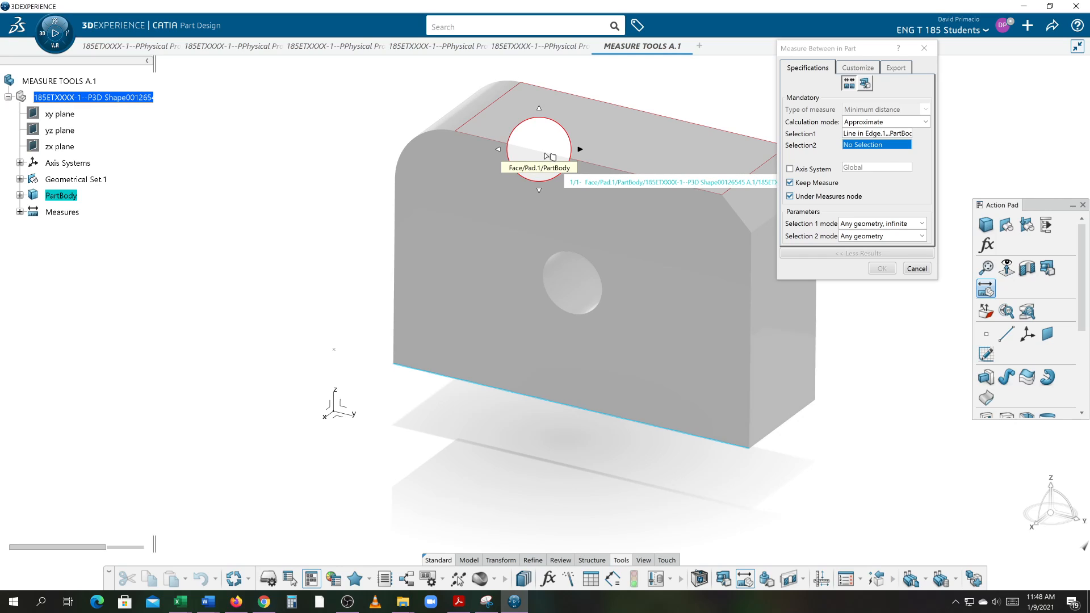
left_click(553, 158)
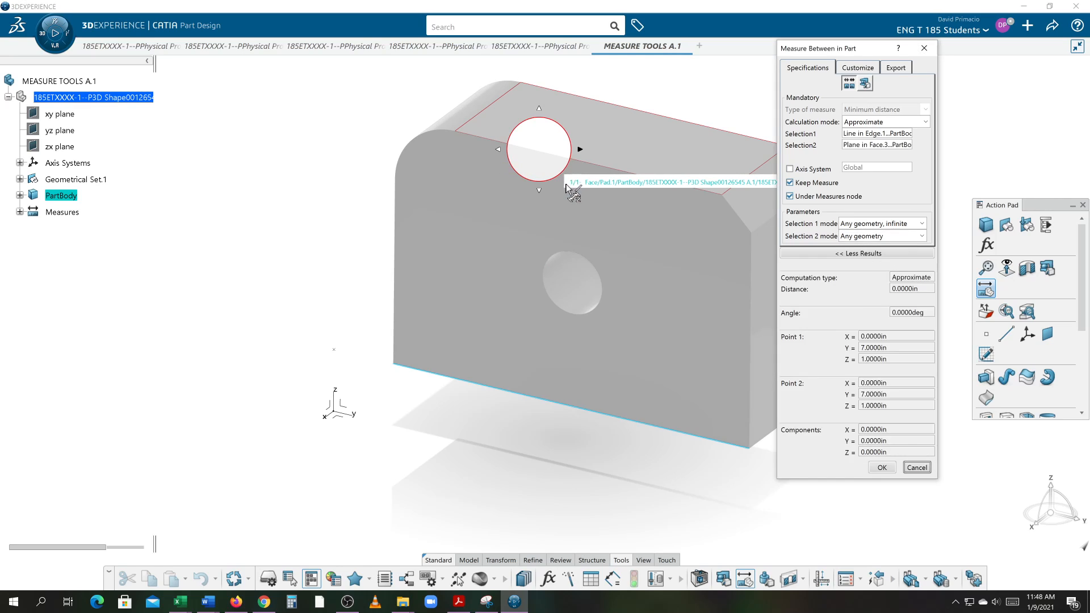
left_click(917, 467)
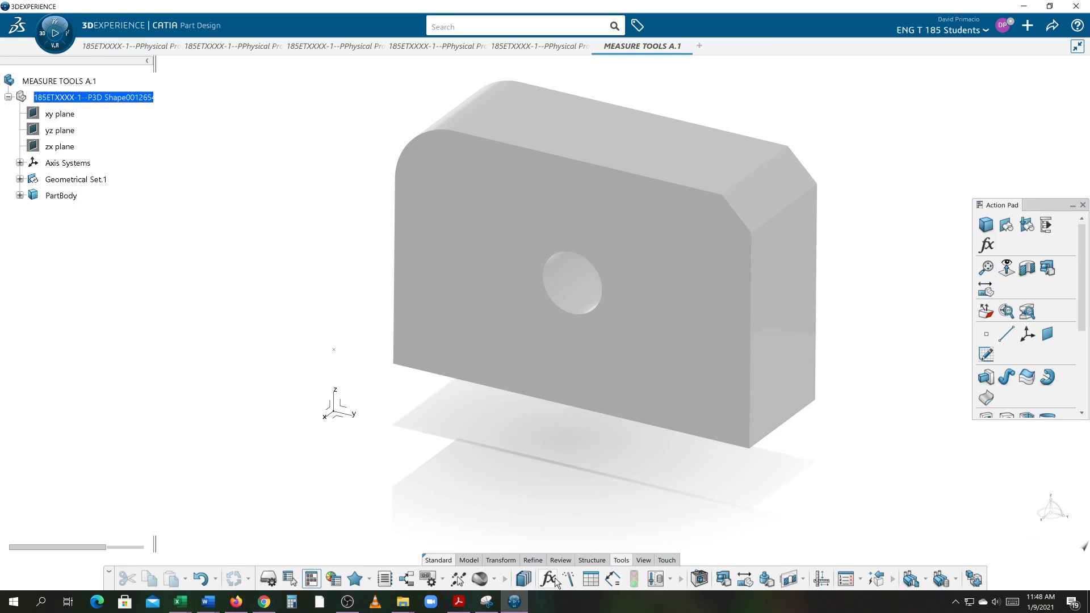
left_click(745, 579)
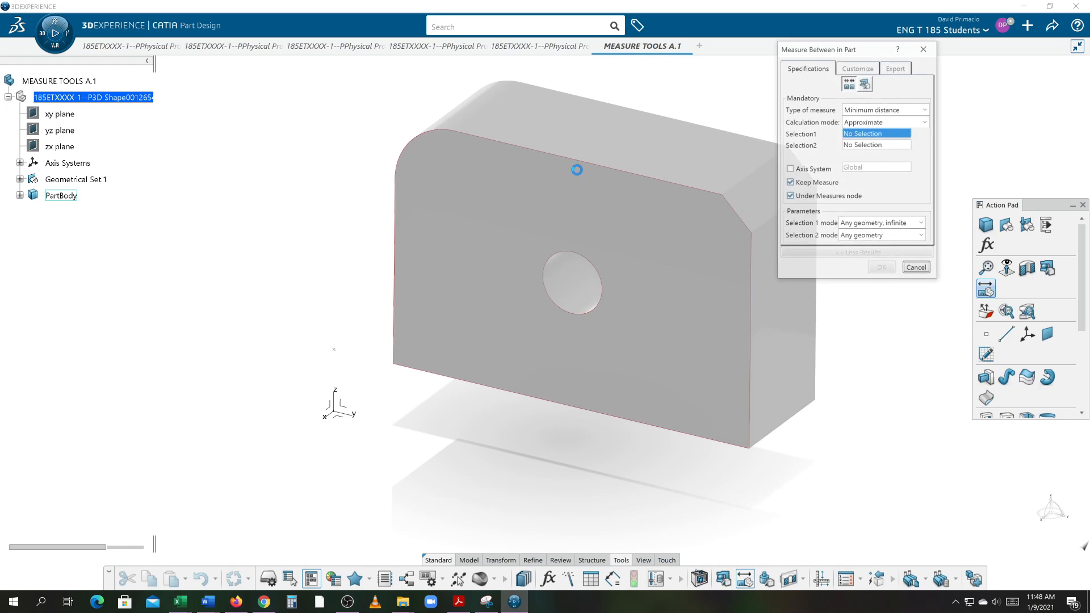
mouse_move(582, 163)
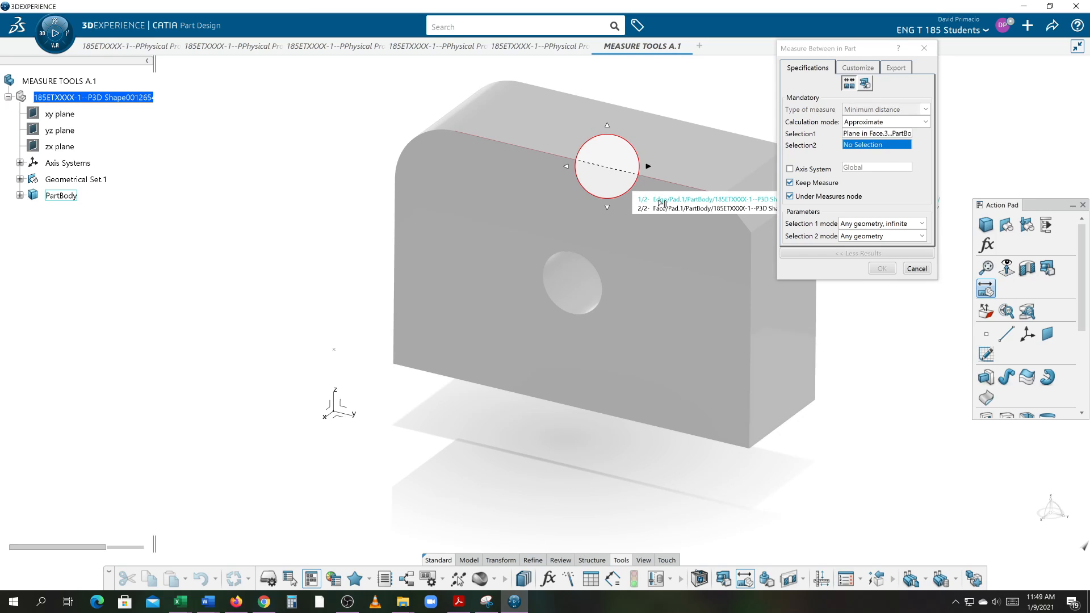
left_click(658, 199)
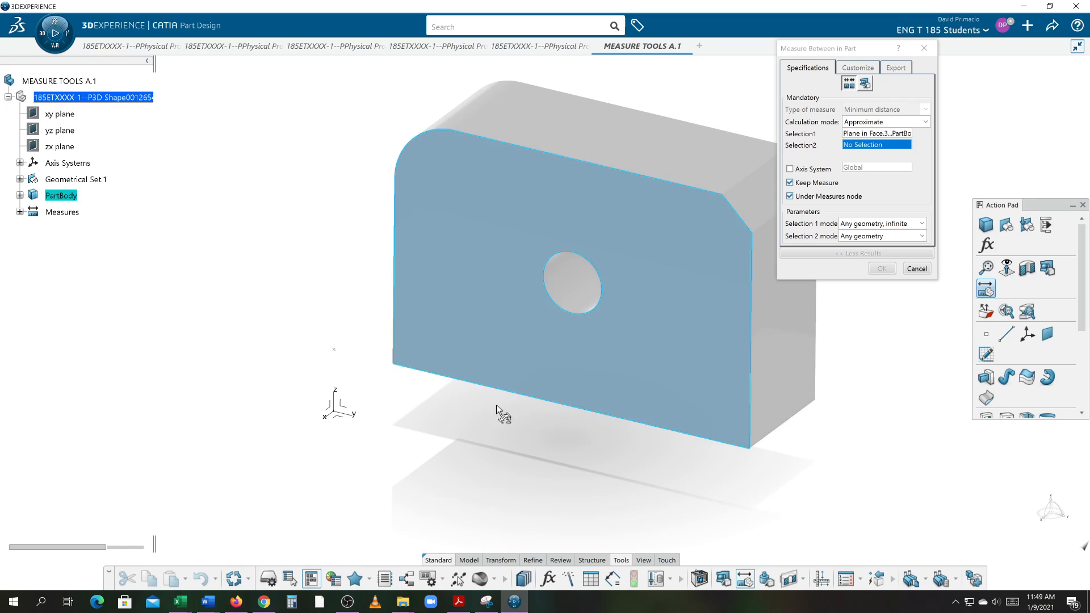
left_click(916, 269)
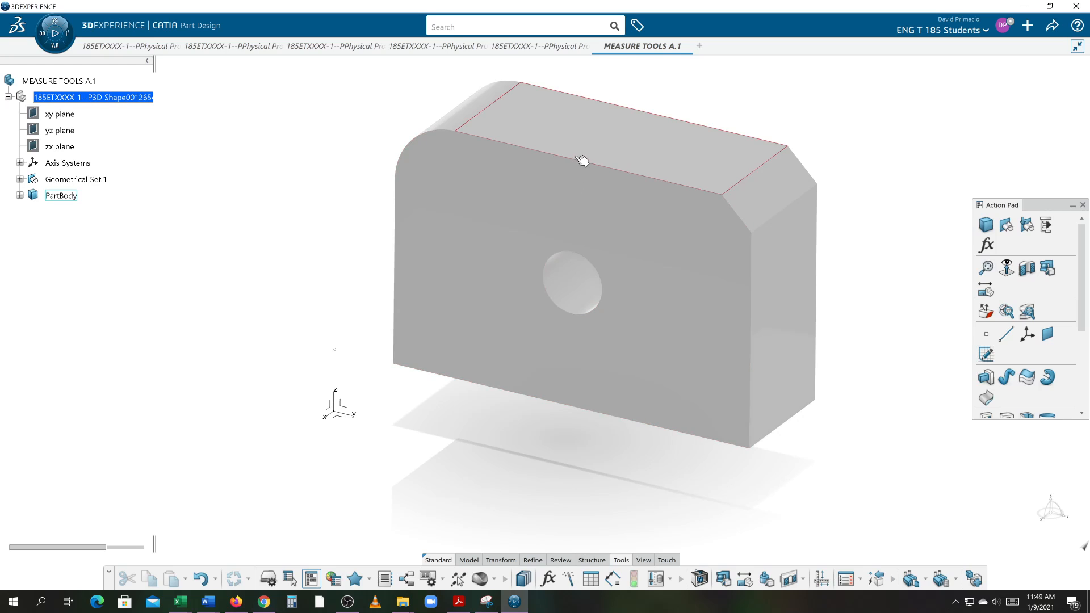
- Measure the minimum distance from the front face's upper edge to its lower edge and place the label over the hole
left_click(743, 587)
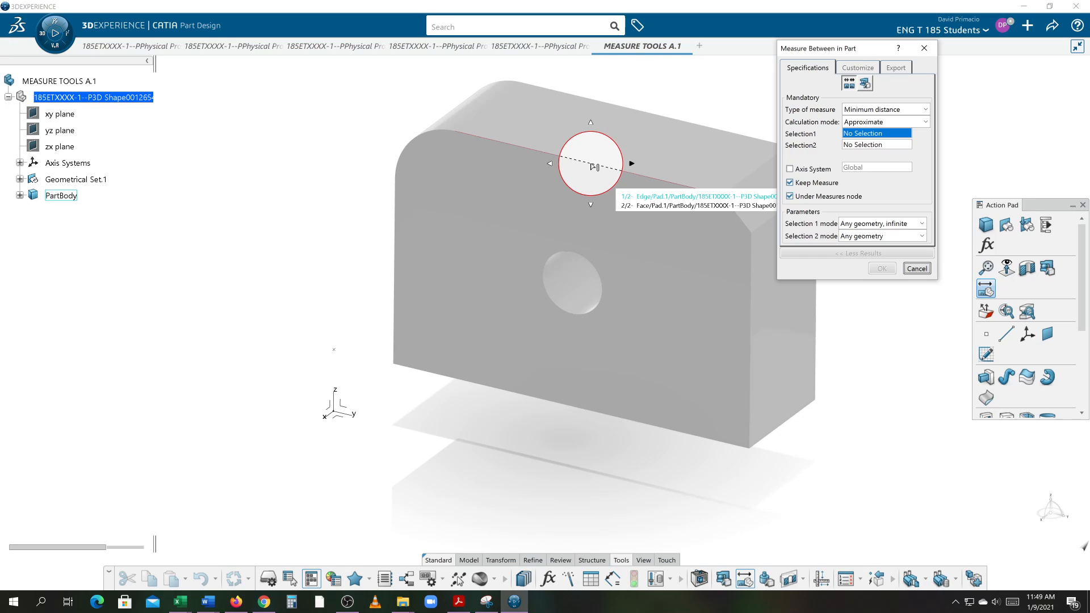
left_click(592, 166)
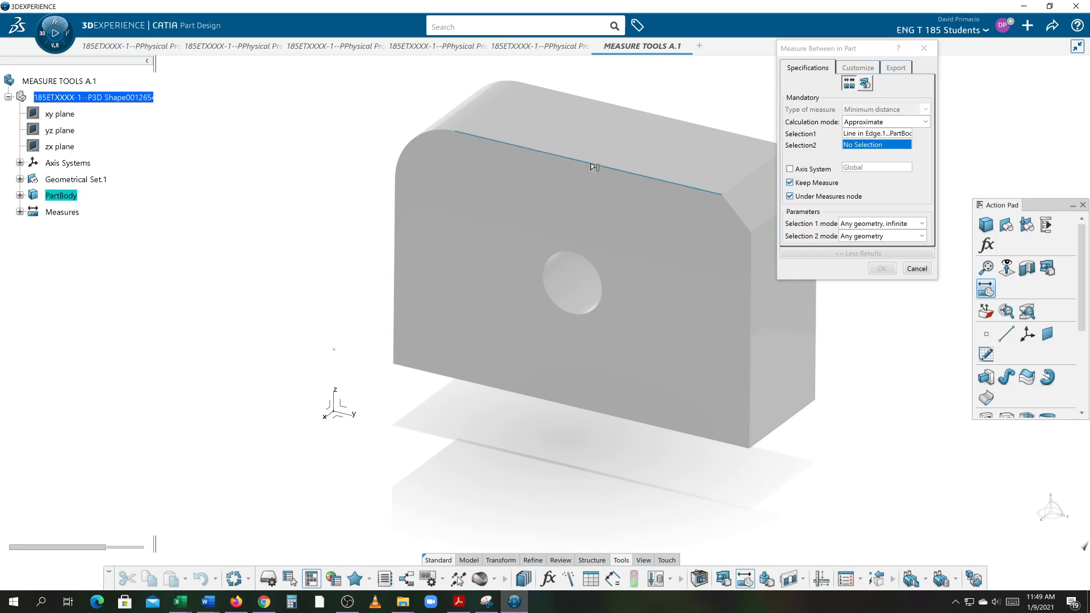
left_click(525, 397)
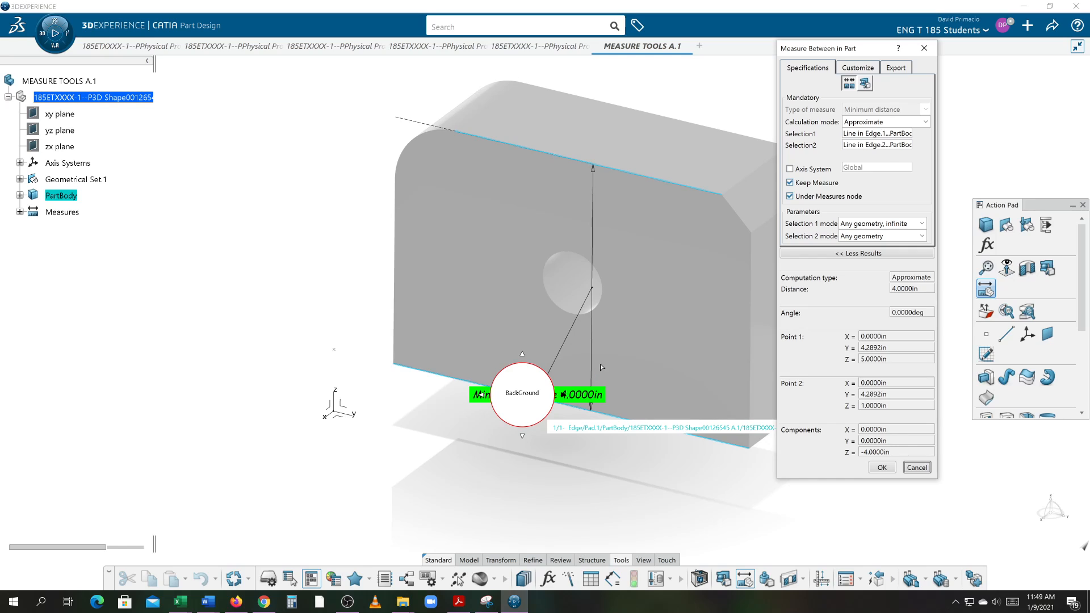
left_click_drag(579, 394, 625, 289)
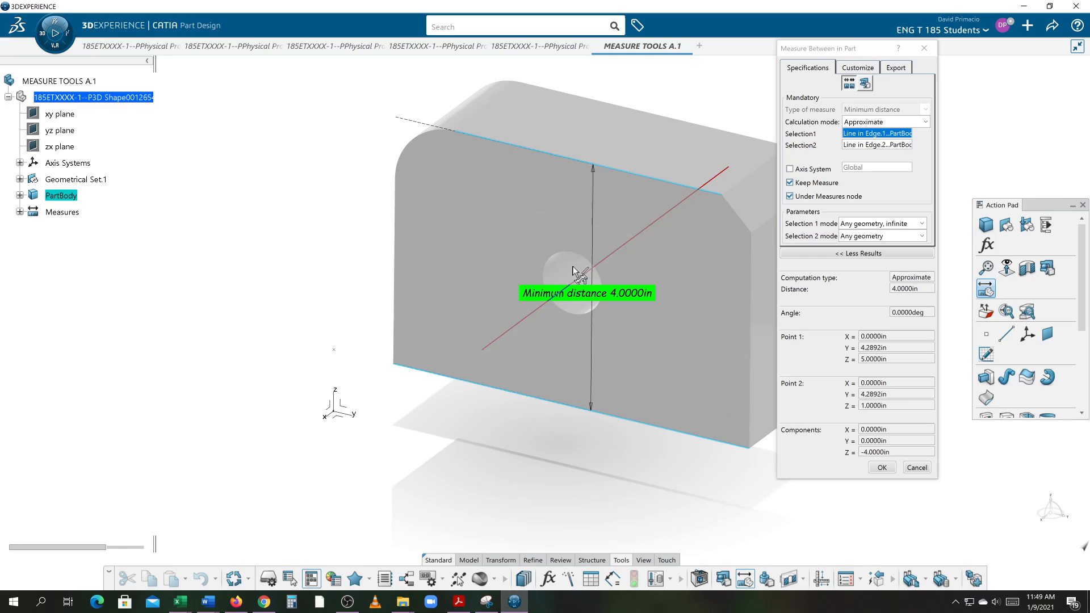
left_click(588, 231)
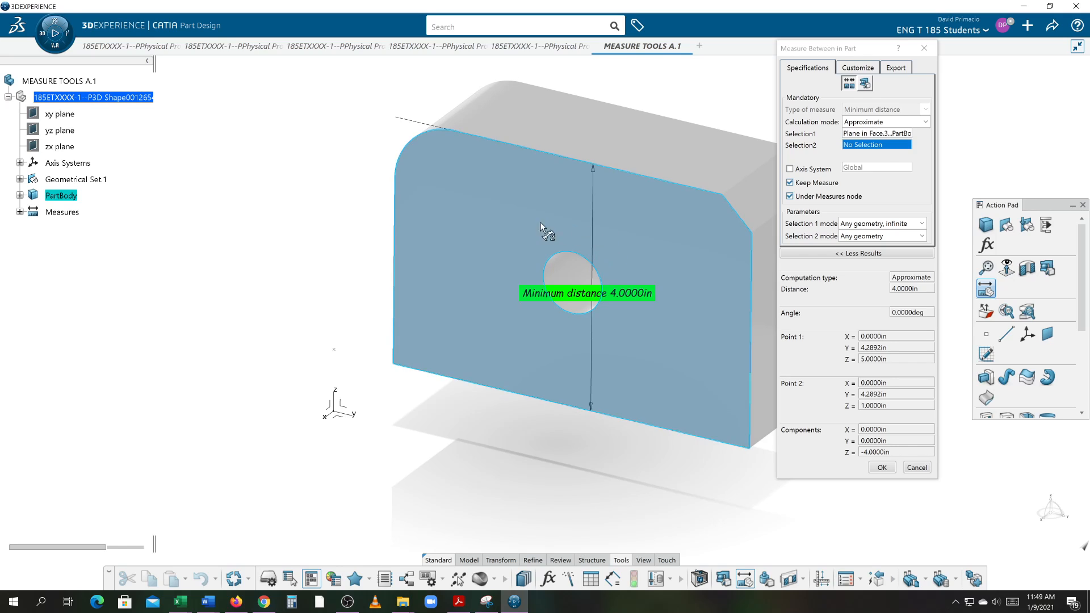
left_click(591, 176)
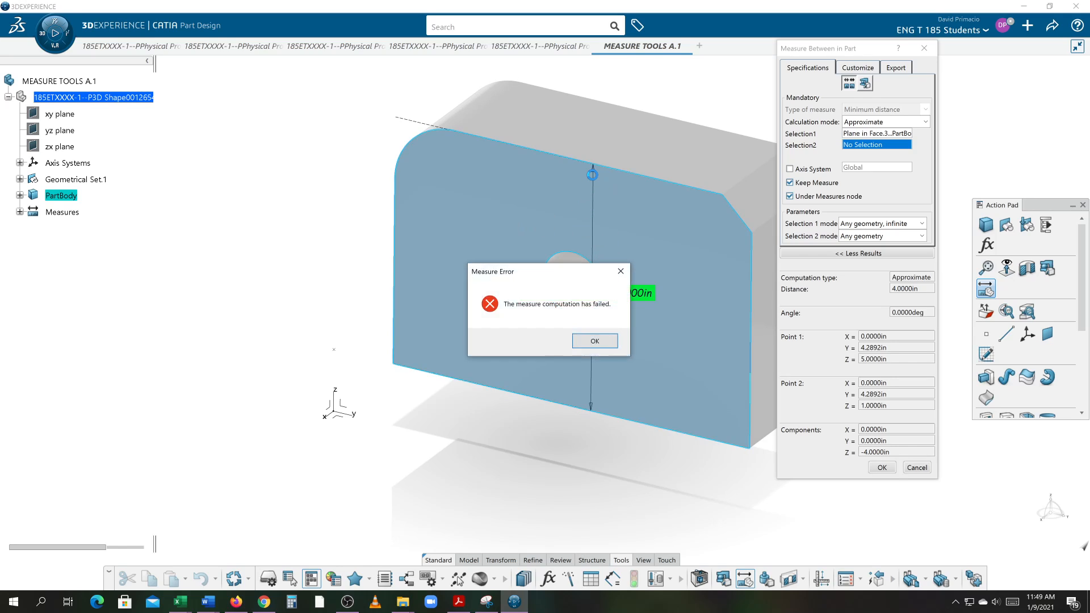
left_click(595, 340)
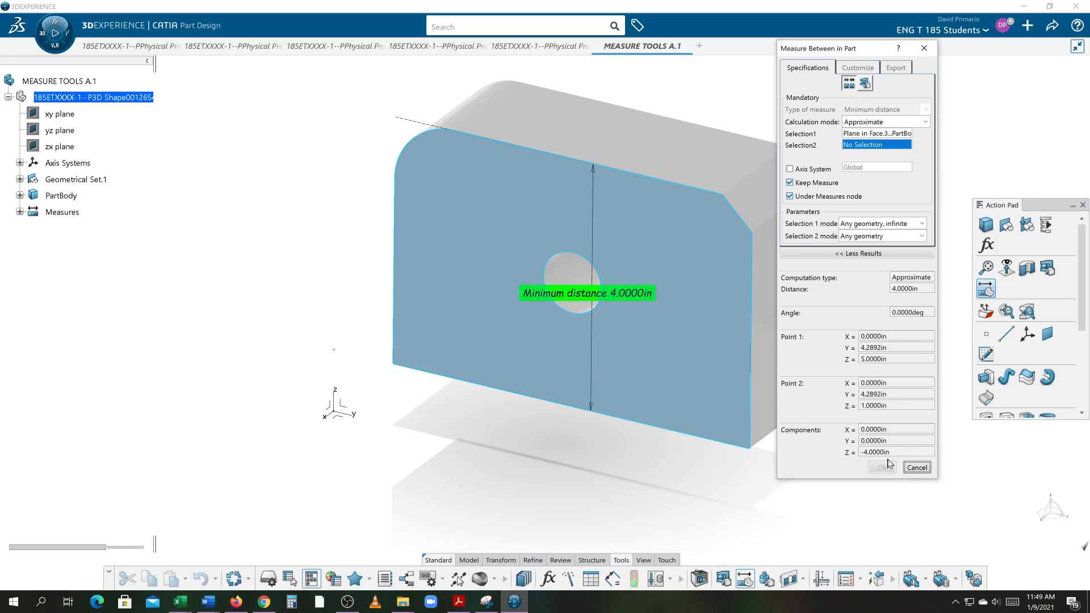
left_click(918, 468)
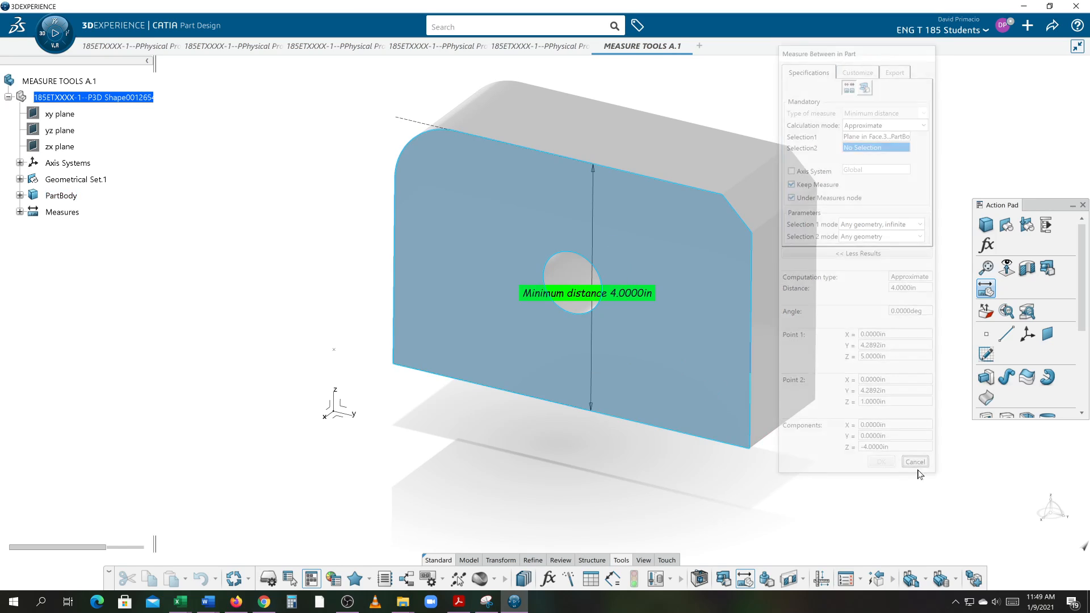
- Measure the minimum distance from the front face's bottom edge to its top edge with Measure Between
left_click(745, 578)
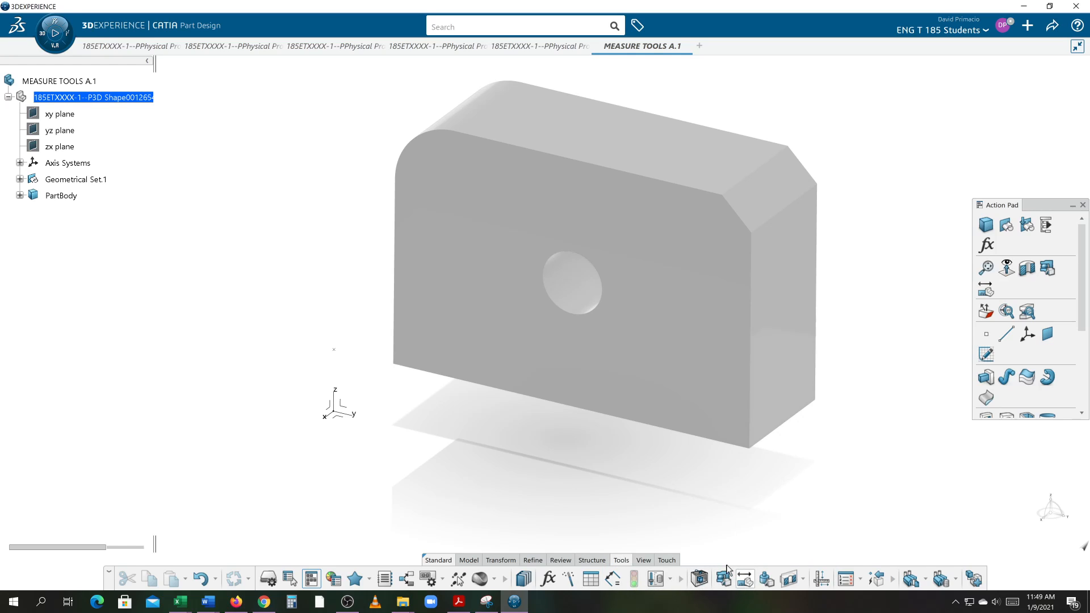
left_click(608, 418)
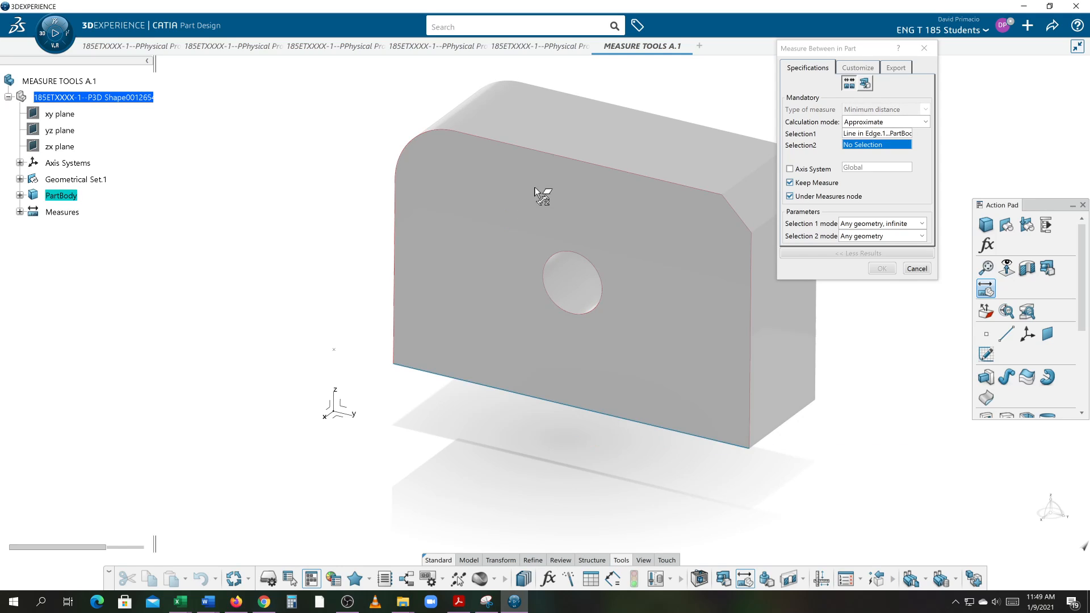
left_click(573, 165)
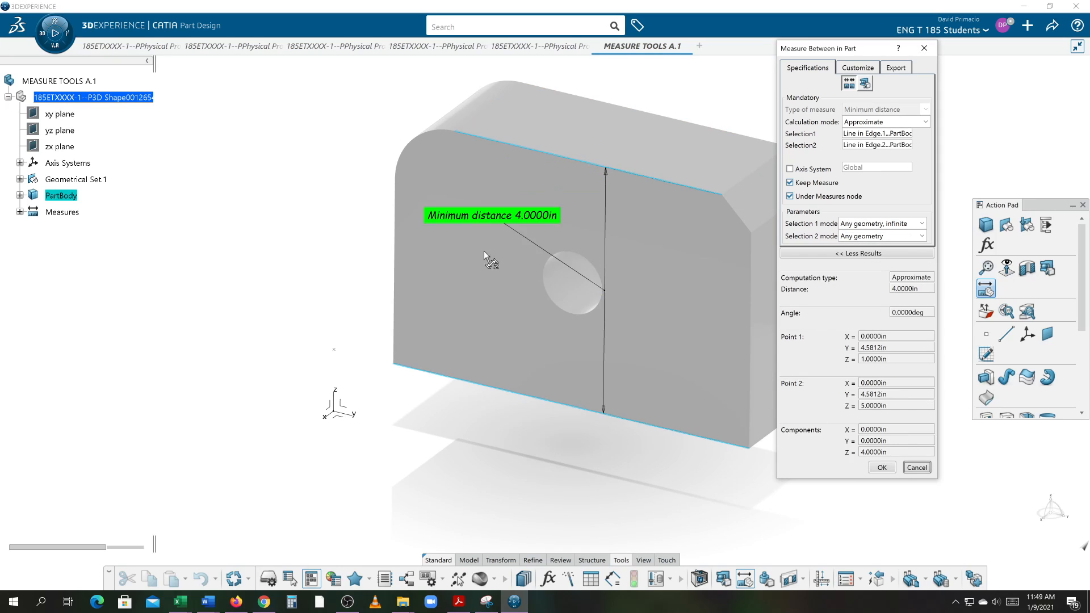
- Move the minimum-distance dimension line off the part to its left side and place the label next to it
left_click(175, 208)
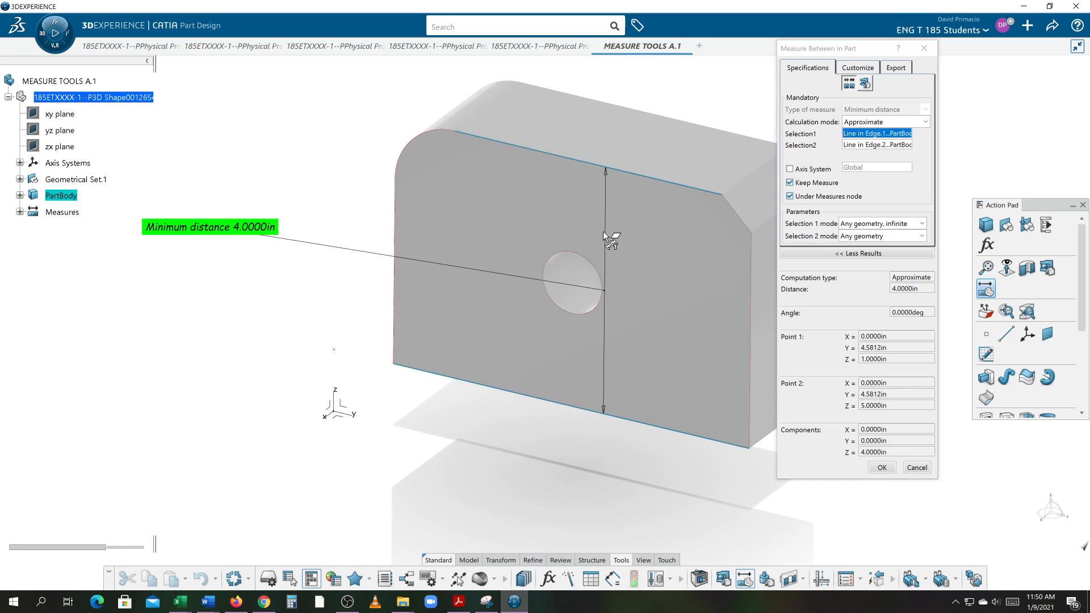
left_click_drag(604, 230, 224, 193)
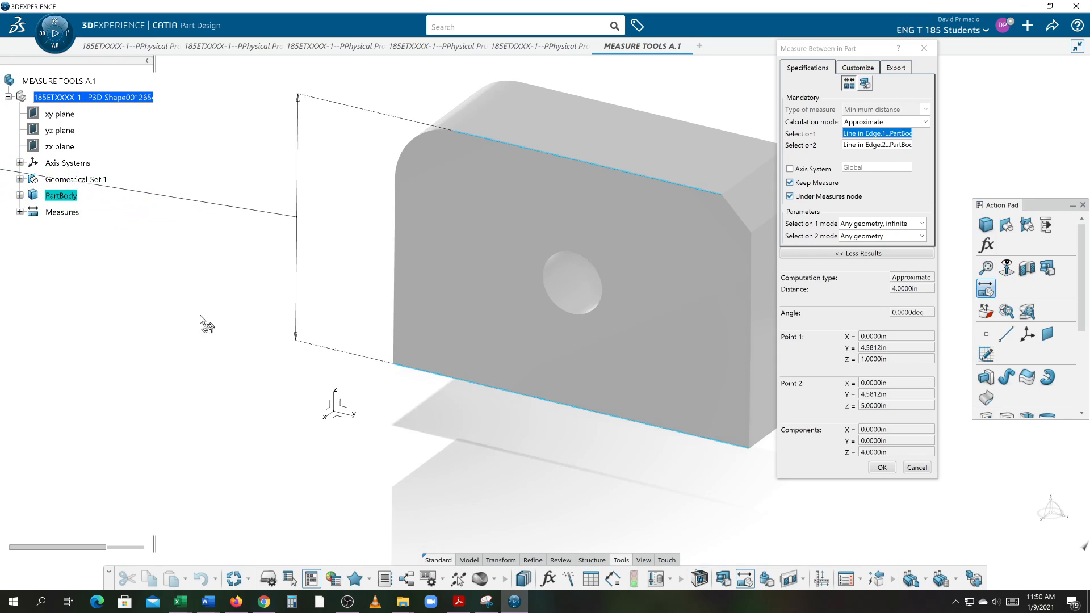
middle_click_drag(224, 366, 387, 439)
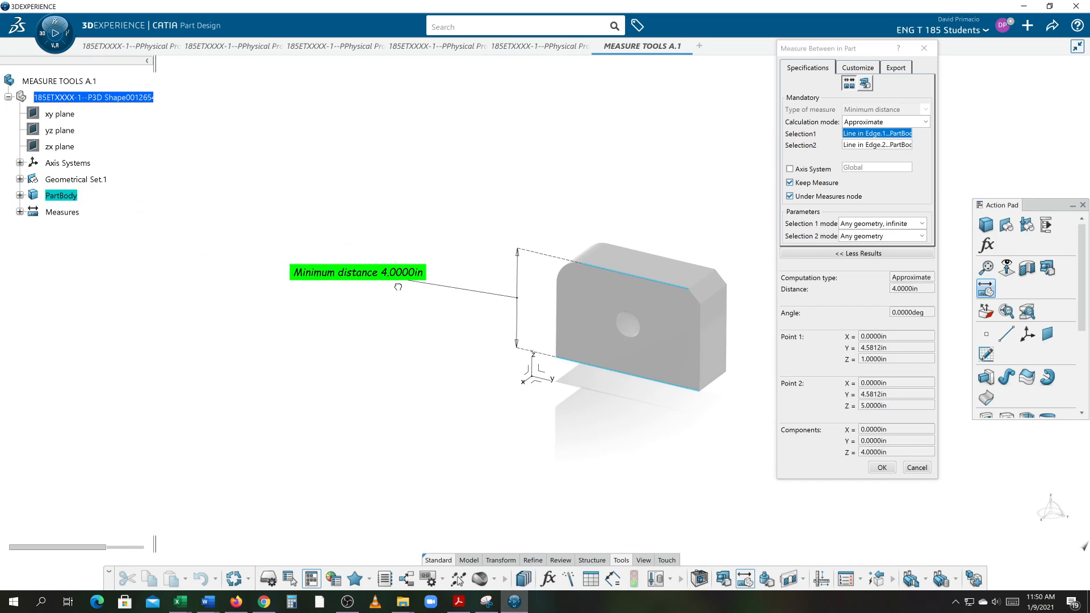
left_click_drag(398, 287, 448, 311)
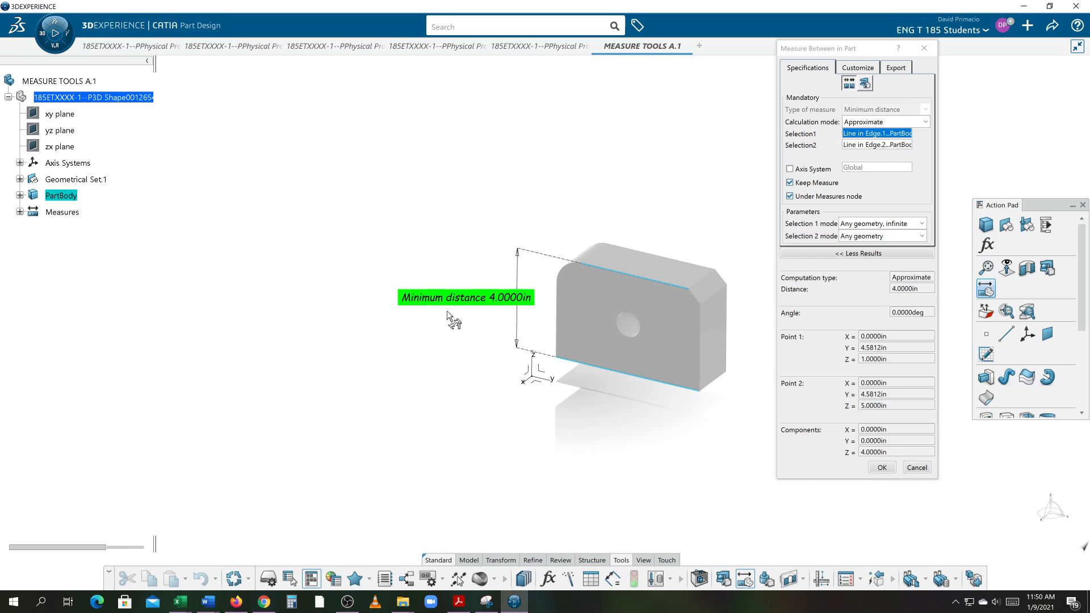
mouse_move(596, 459)
middle_mouse_down()
mouse_move(504, 445)
mouse_move(510, 437)
mouse_move(617, 457)
middle_mouse_up()
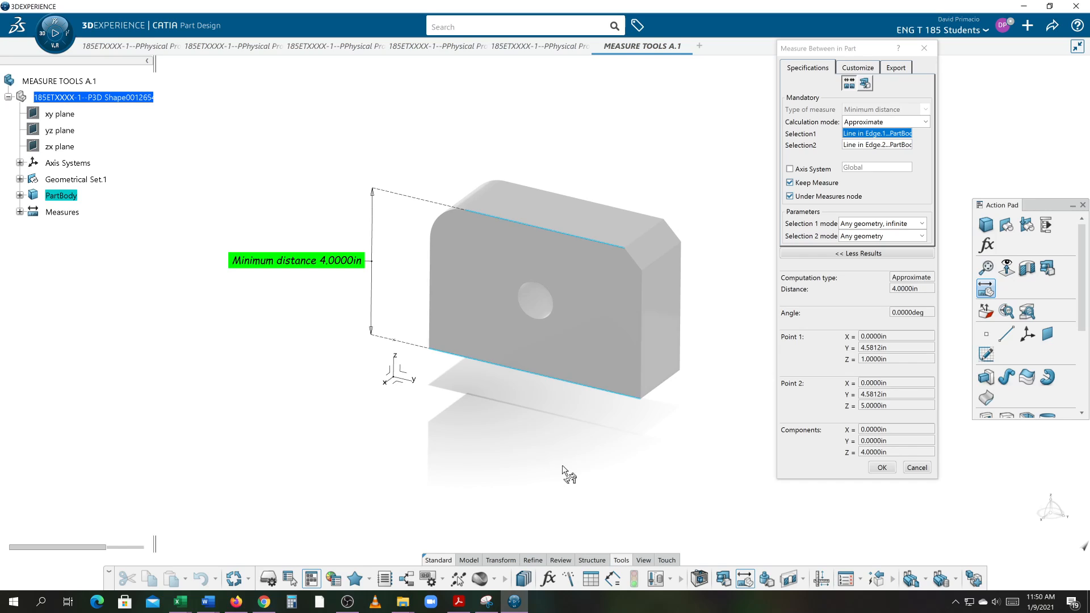
- Accept the minimum-distance measurement between the front face's top and bottom edges
left_click(881, 468)
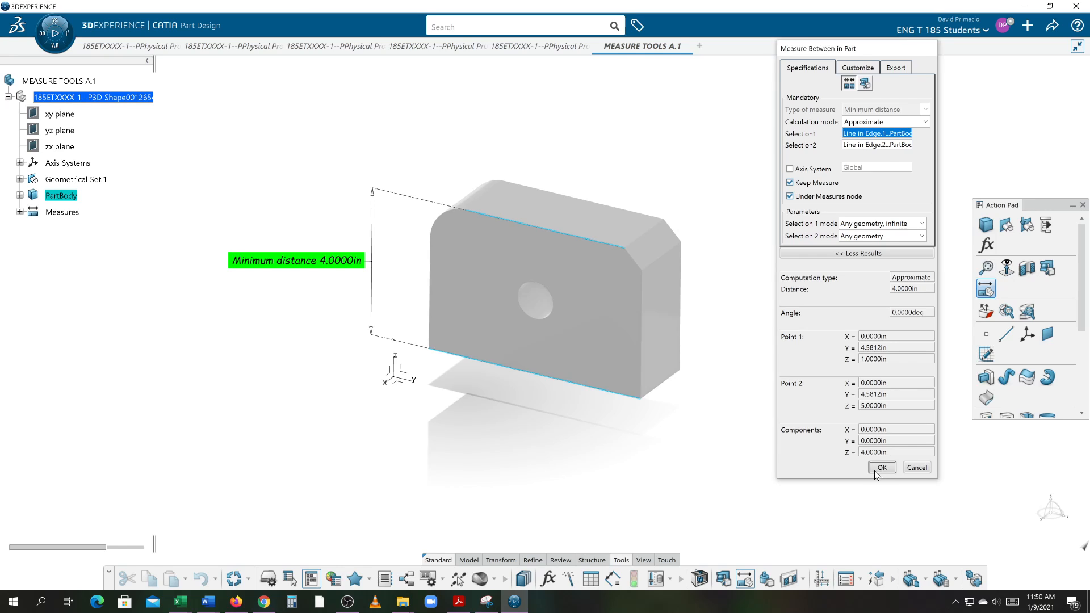
middle_click_drag(572, 487, 530, 482)
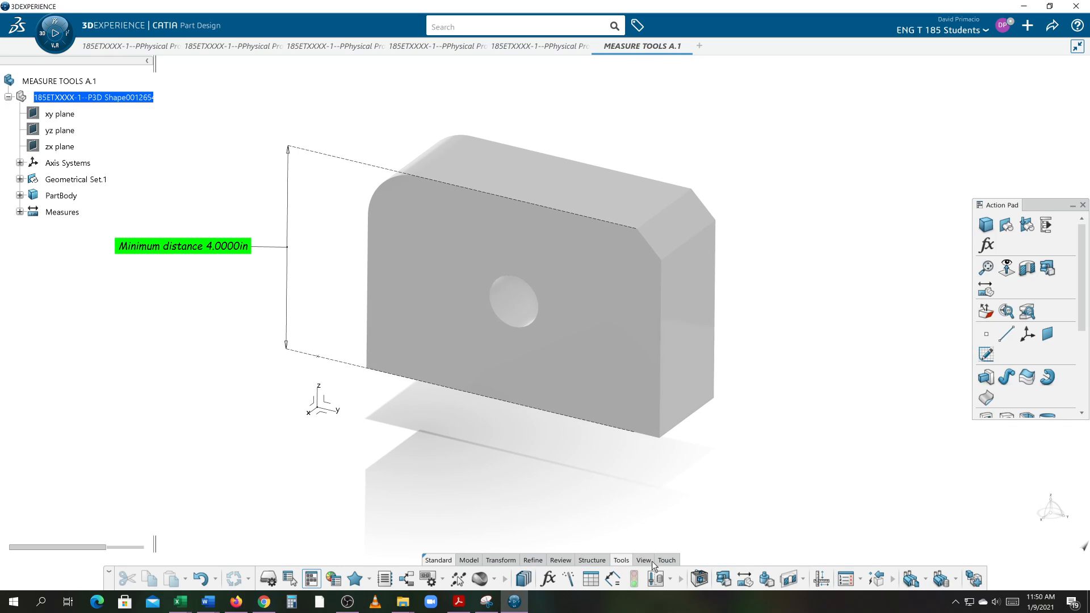
left_click(766, 578)
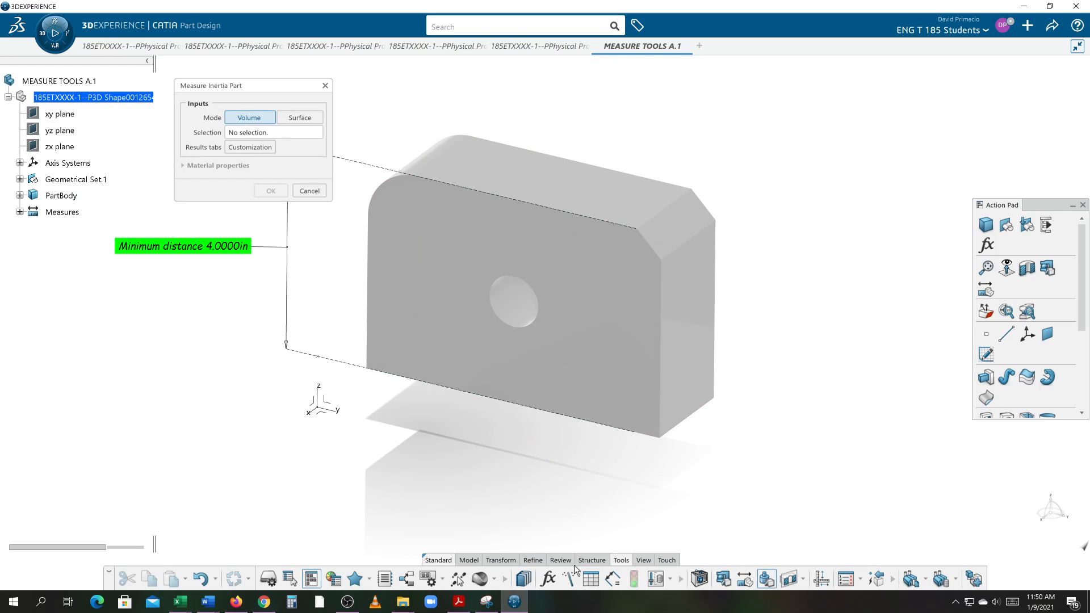
middle_click_drag(587, 512, 636, 513)
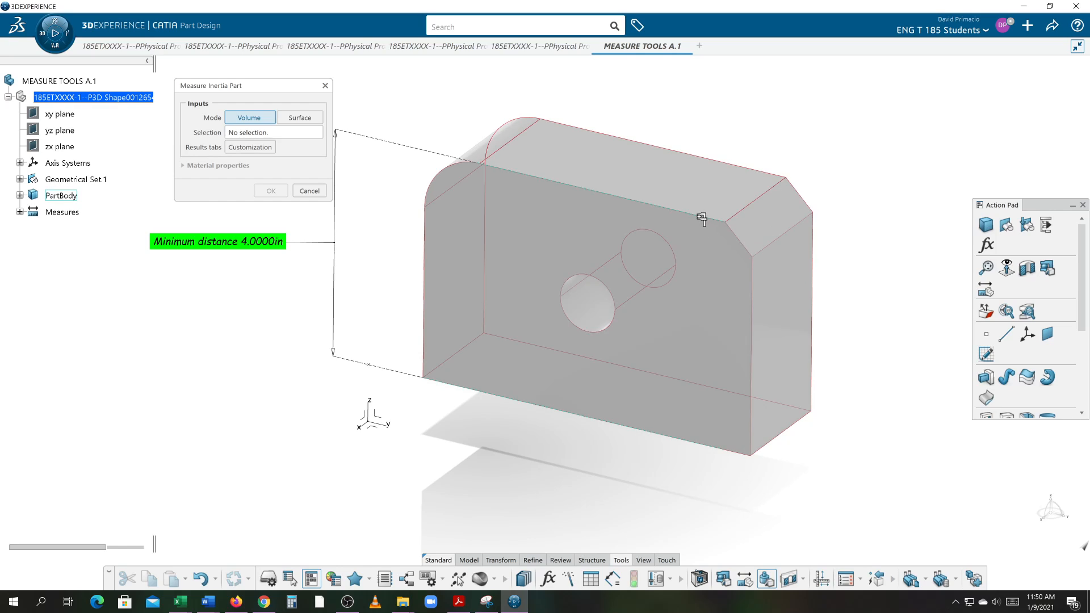
mouse_move(698, 215)
mouse_move(612, 194)
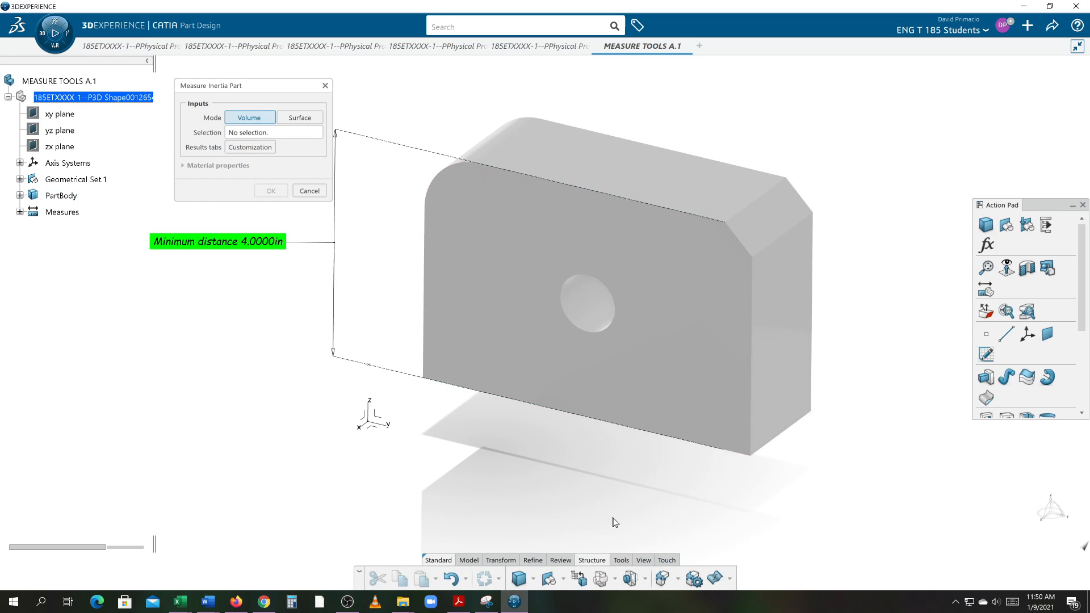
middle_click_drag(578, 461, 585, 489)
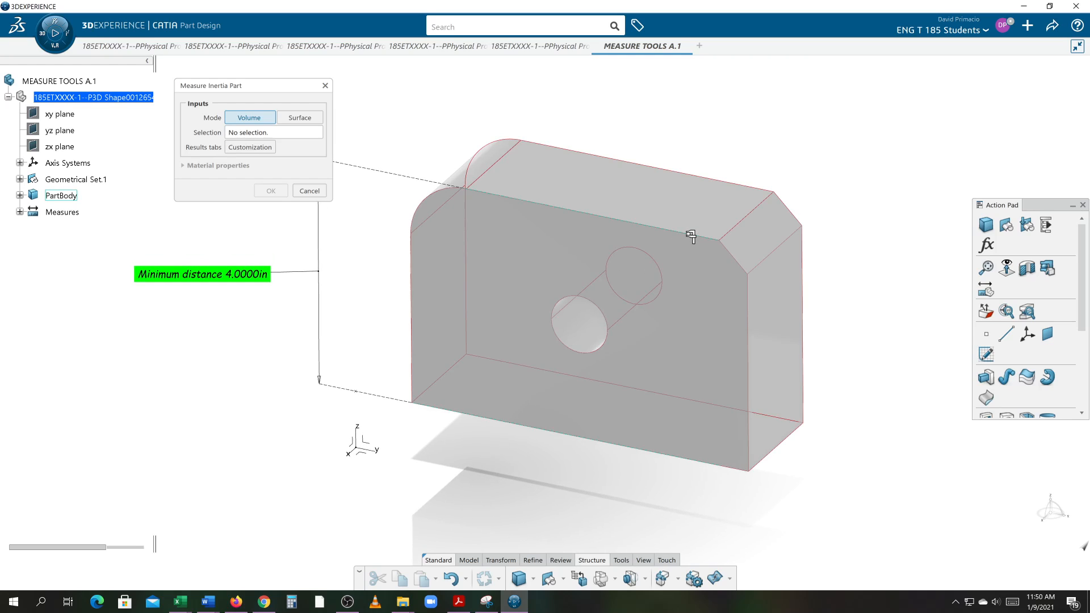
mouse_move(685, 232)
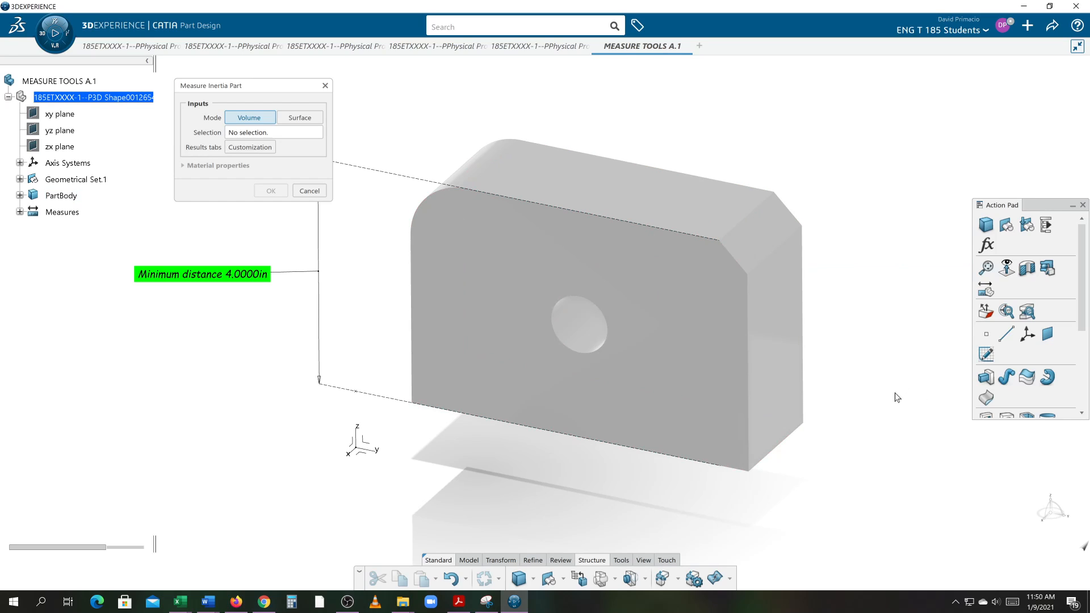
middle_click_drag(397, 518, 549, 542)
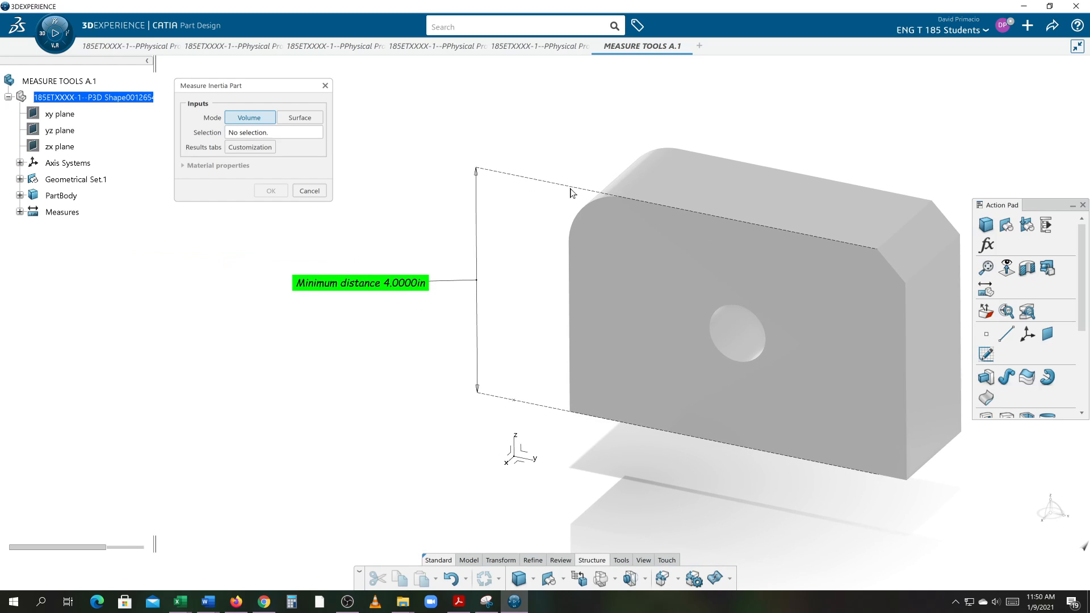
scroll(535, 377, "down", 5)
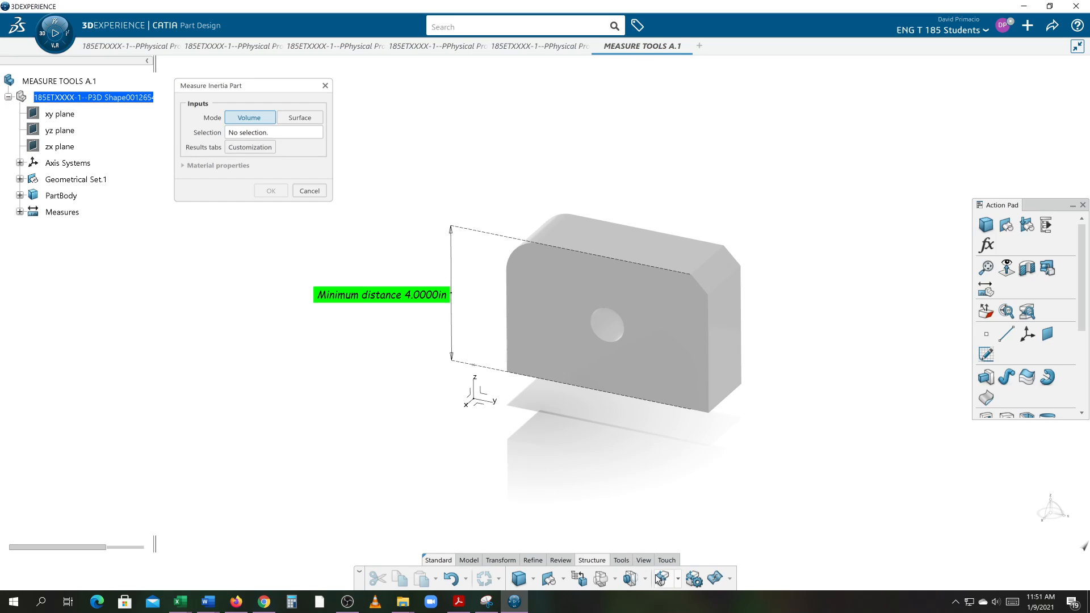
left_click(621, 561)
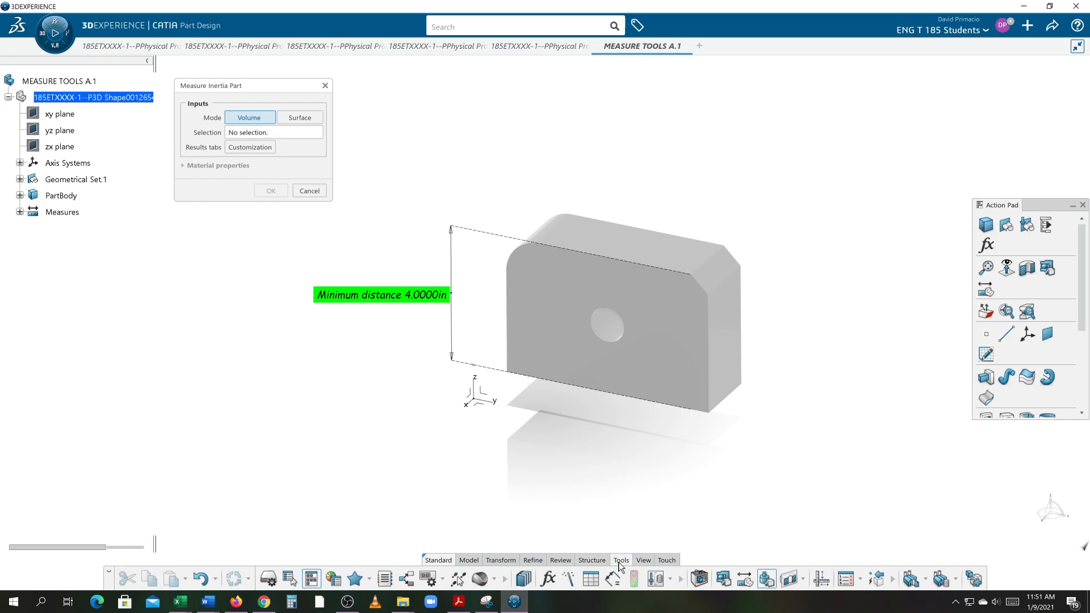
left_click(766, 579)
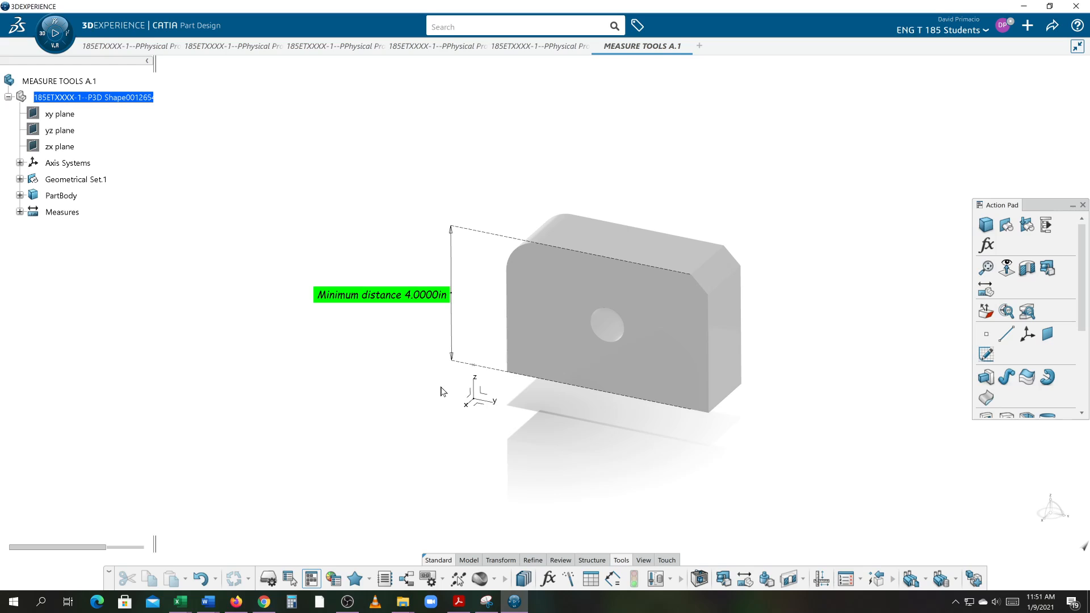
- Move the minimum-distance dimension line to the part's right side and place its label over the line
left_click_drag(462, 346, 840, 428)
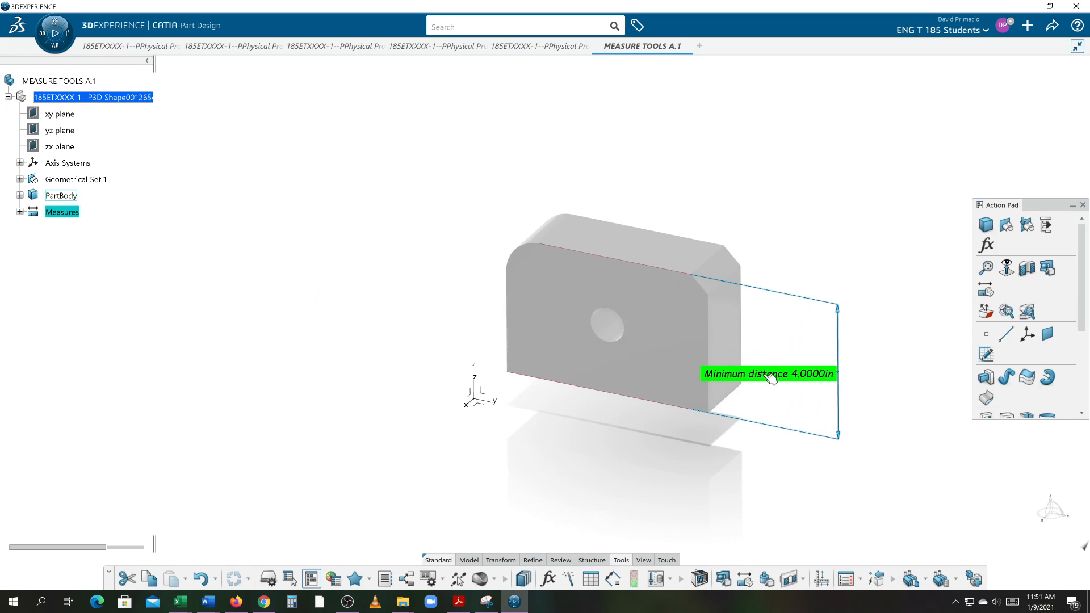
mouse_move(776, 379)
left_mouse_down()
mouse_move(842, 397)
mouse_move(919, 399)
left_mouse_up()
left_click(666, 468)
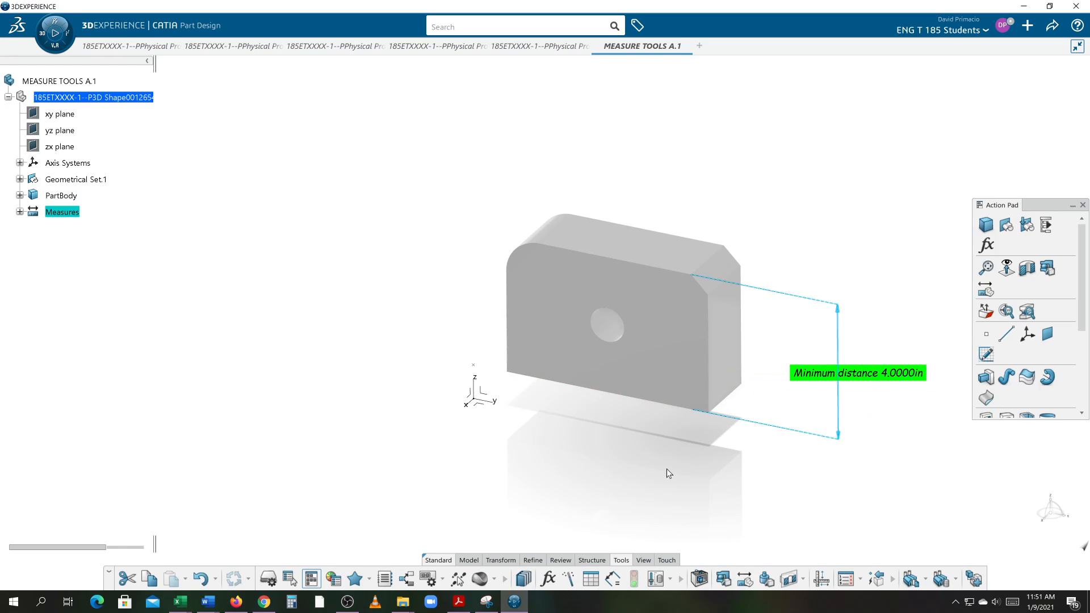
mouse_move(663, 470)
middle_mouse_down()
mouse_move(675, 481)
mouse_move(672, 452)
middle_mouse_up()
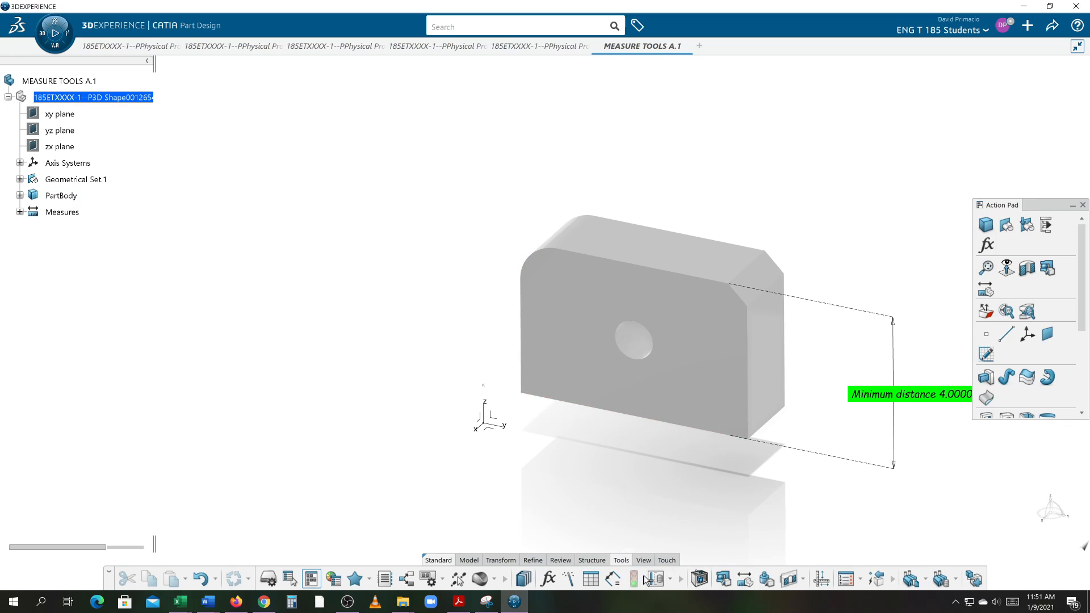
- Measure the minimum distance between the front face's top edge and the adjoining chamfer edge, placing the label above the part
left_click(742, 580)
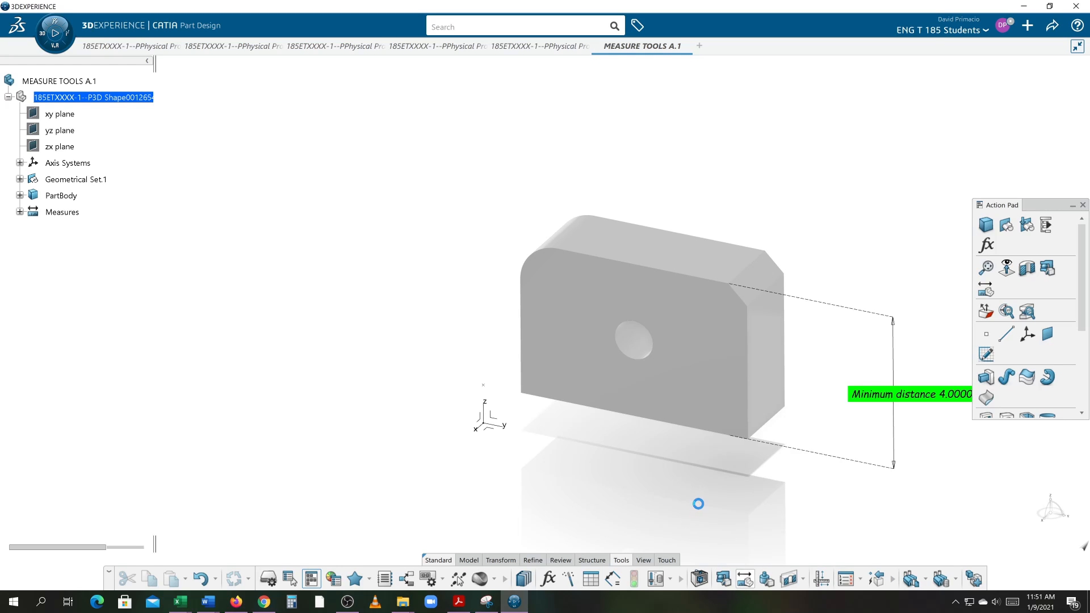
middle_click_drag(559, 532, 556, 495)
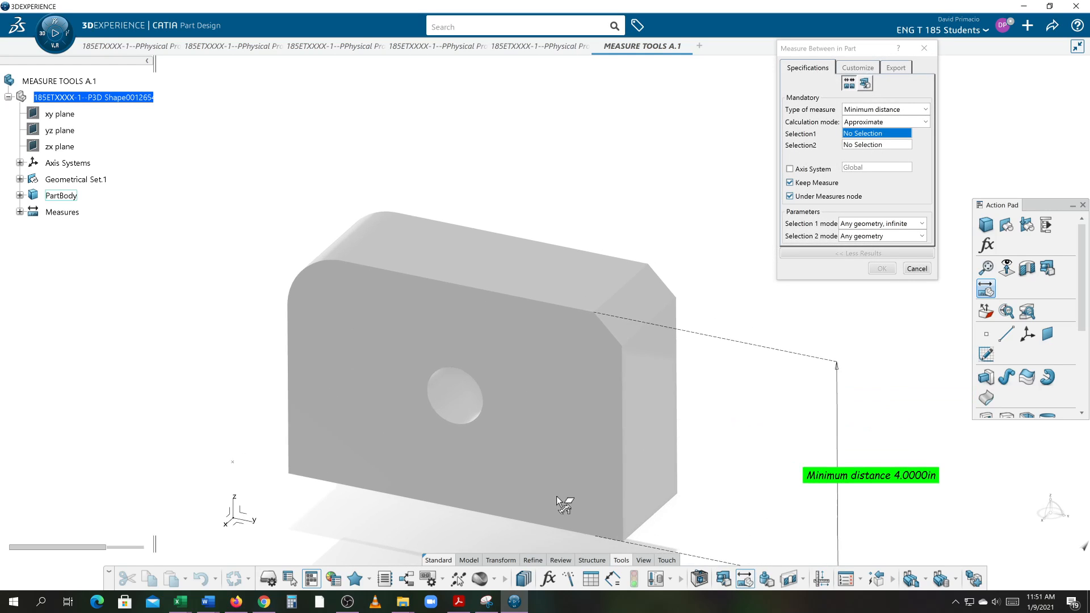
left_click(483, 290)
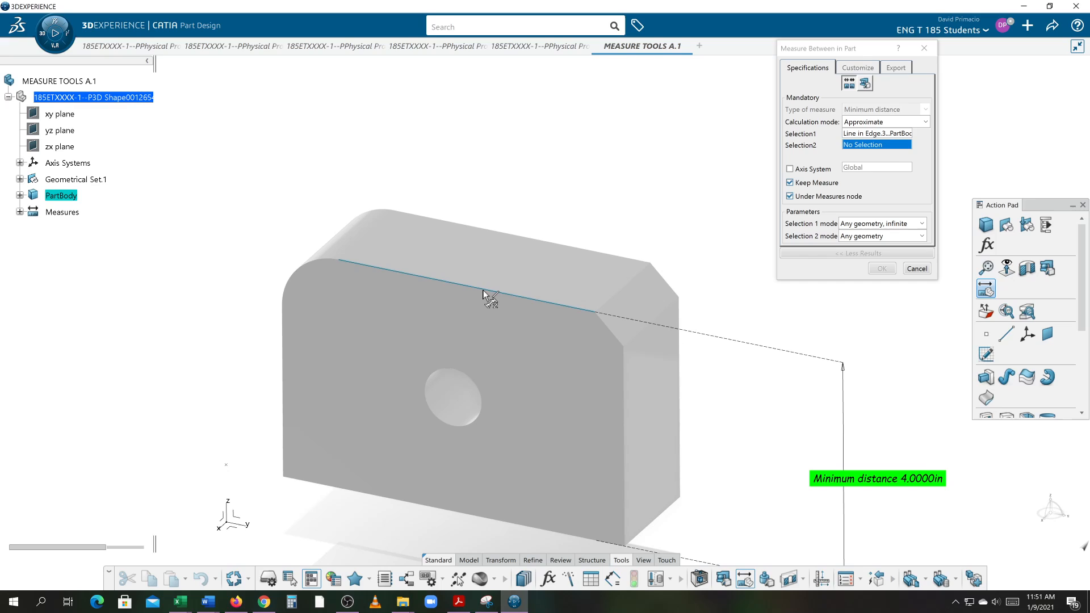
left_click(612, 330)
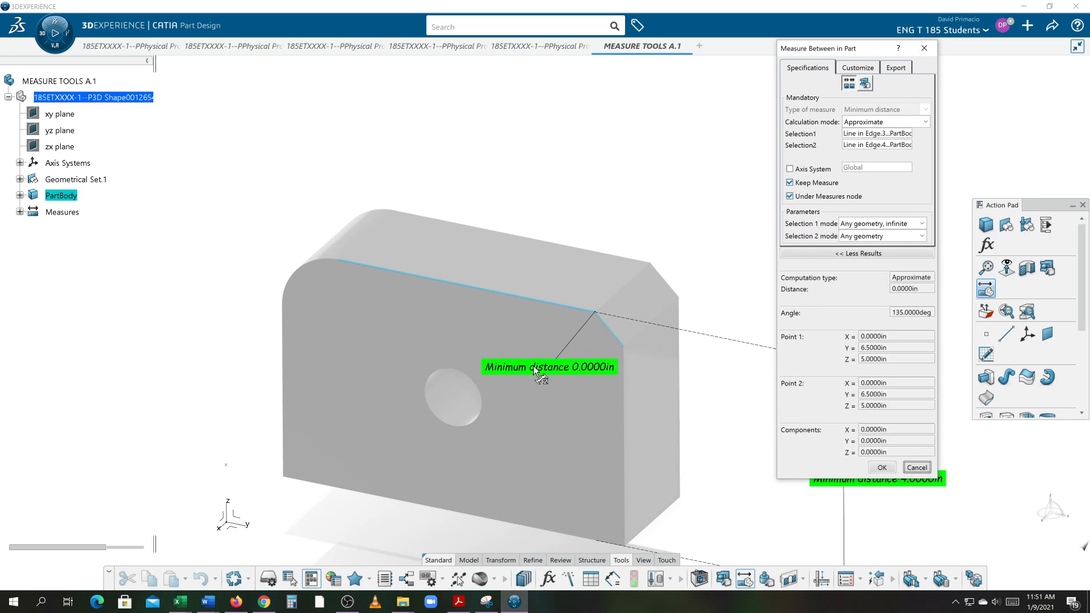
mouse_move(534, 369)
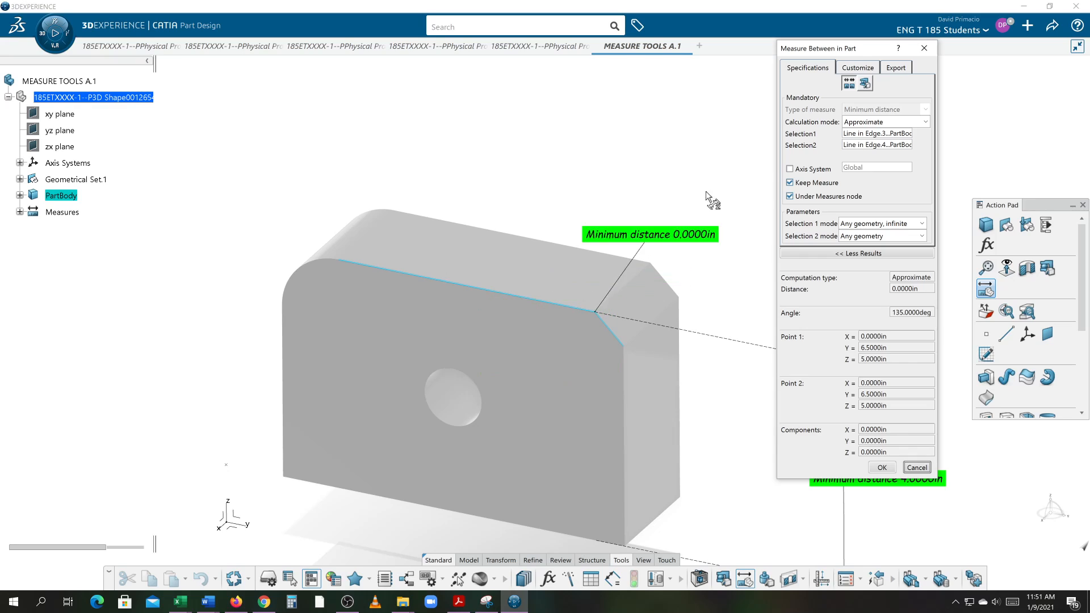
left_click(665, 193)
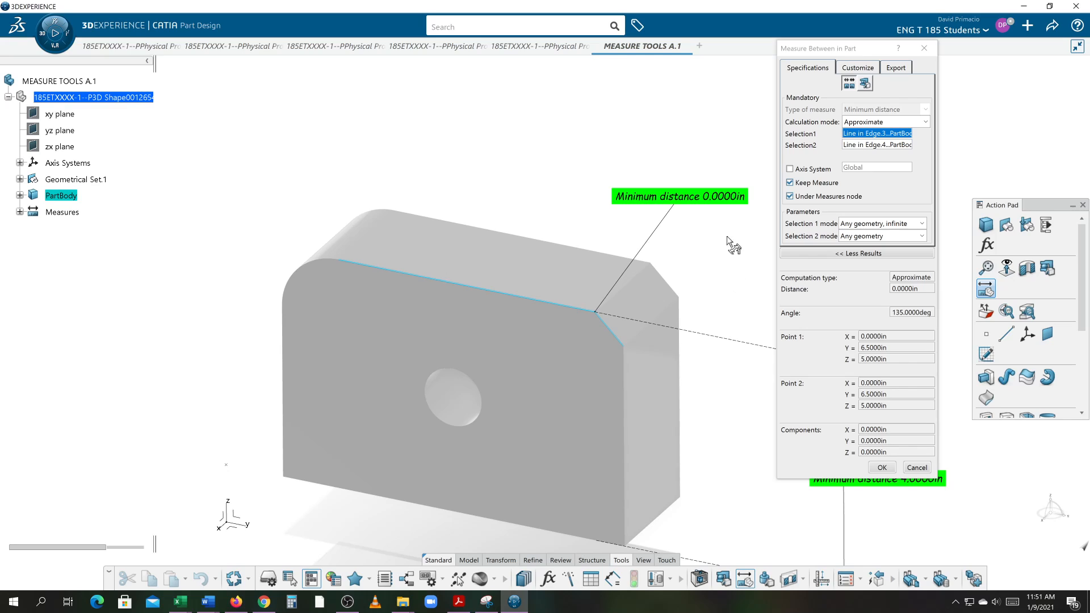
- Customize the measurement to show the angle instead of the distance in 3D, and place the angle label above the chamfered corner
left_click(856, 69)
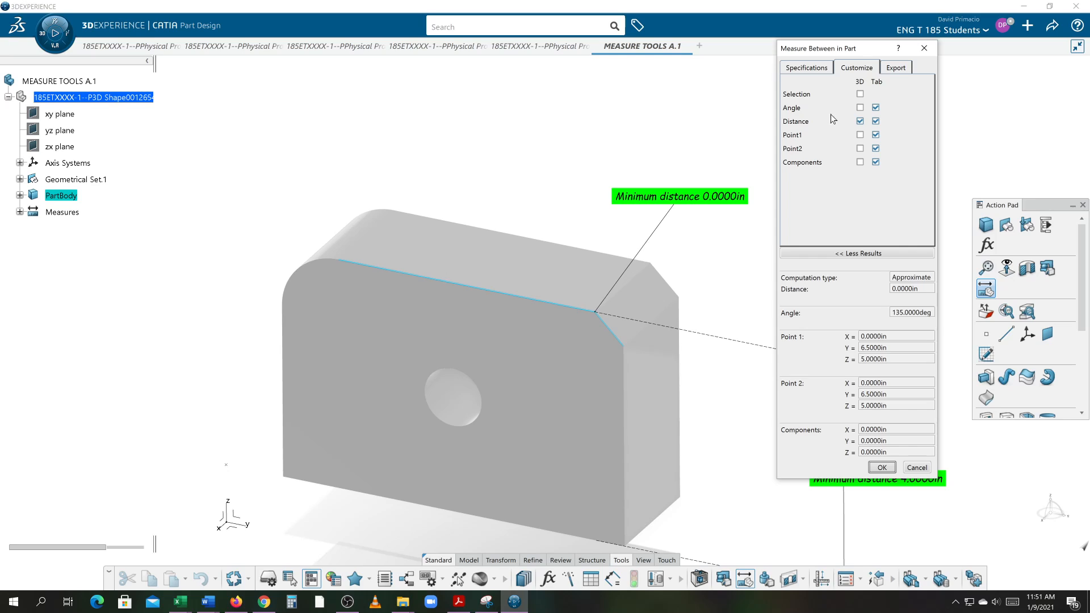
left_click(860, 108)
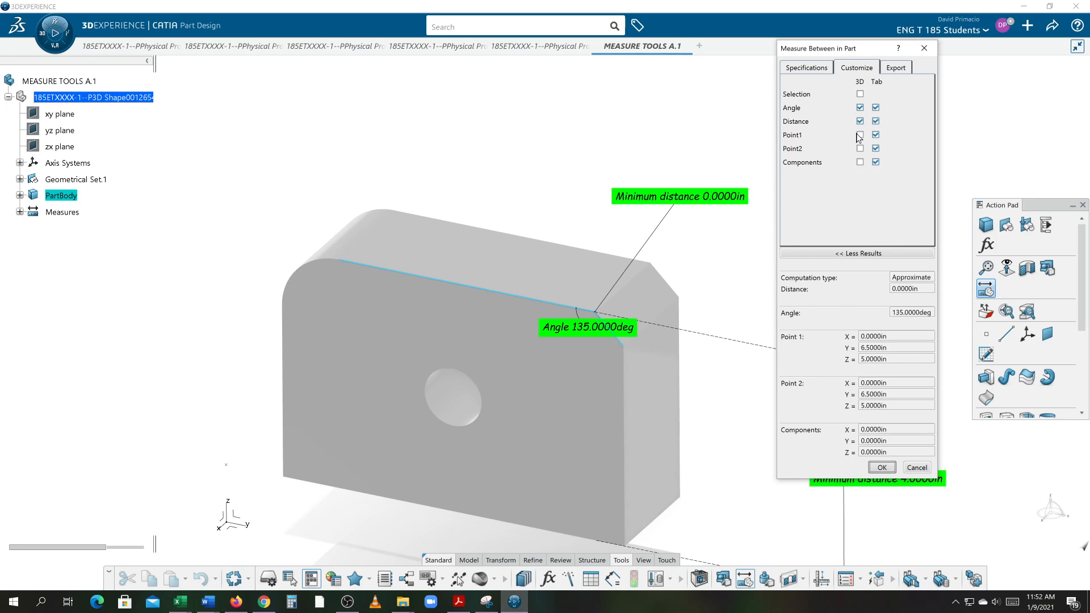
left_click(861, 121)
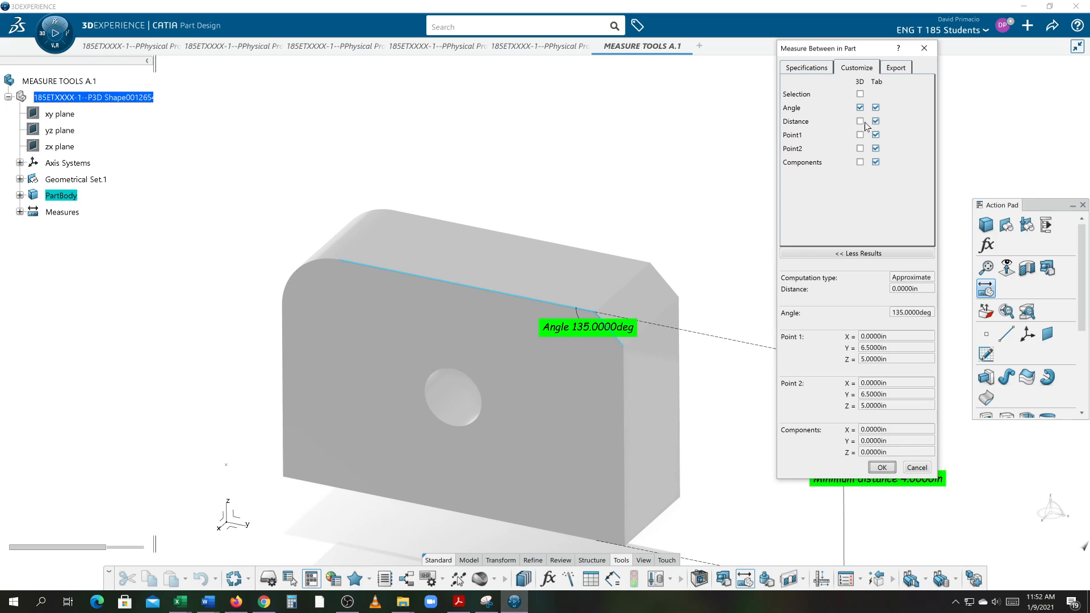
left_click_drag(571, 329, 634, 207)
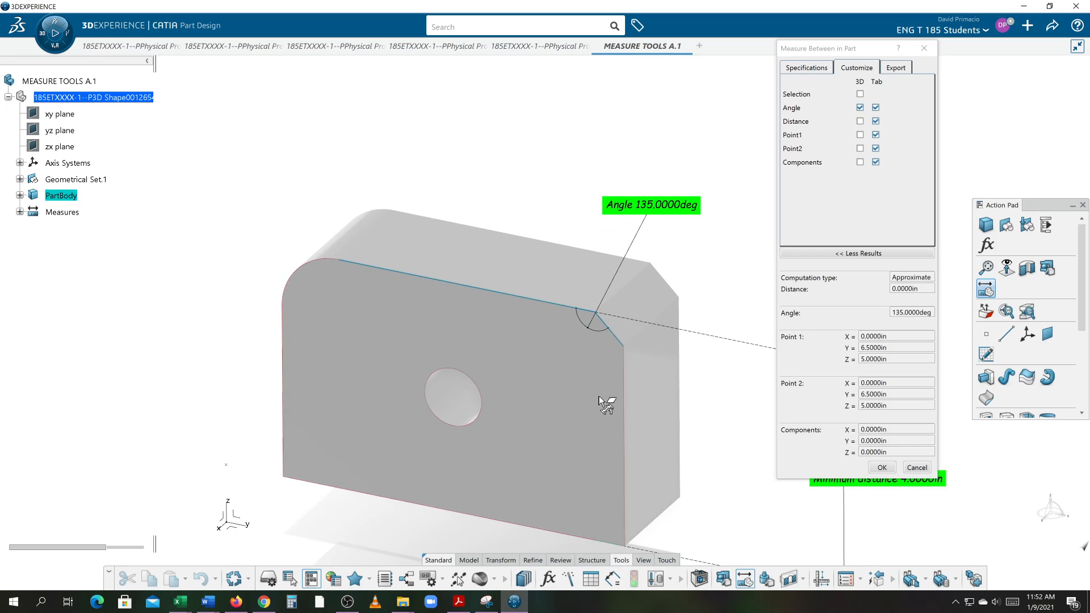
- Measure between the front face's bottom edge and the hole's circular edge
middle_click_drag(711, 498, 606, 461)
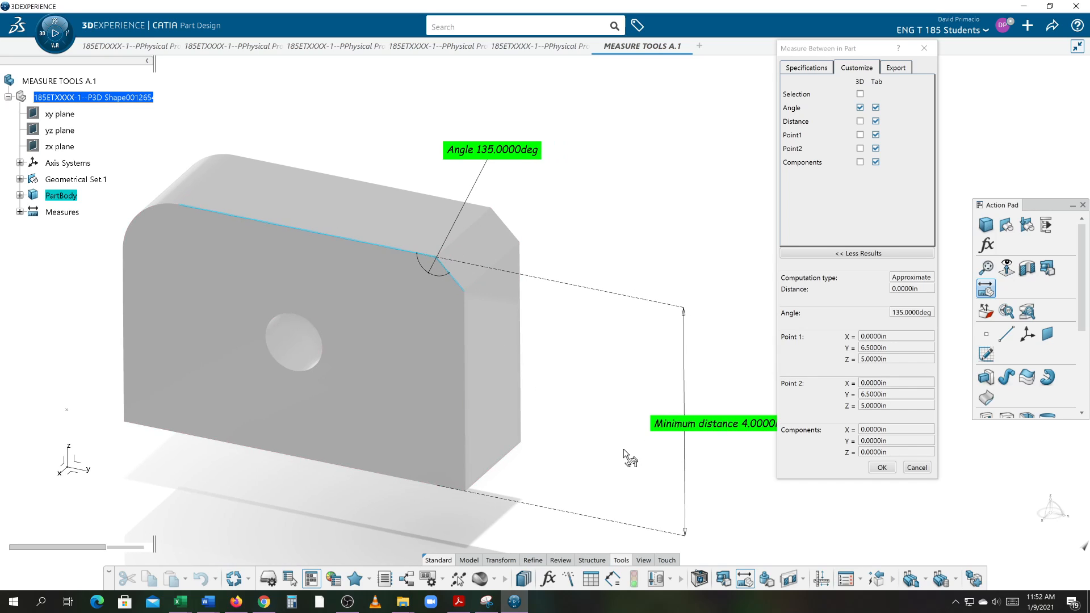
middle_click_drag(209, 482, 434, 438)
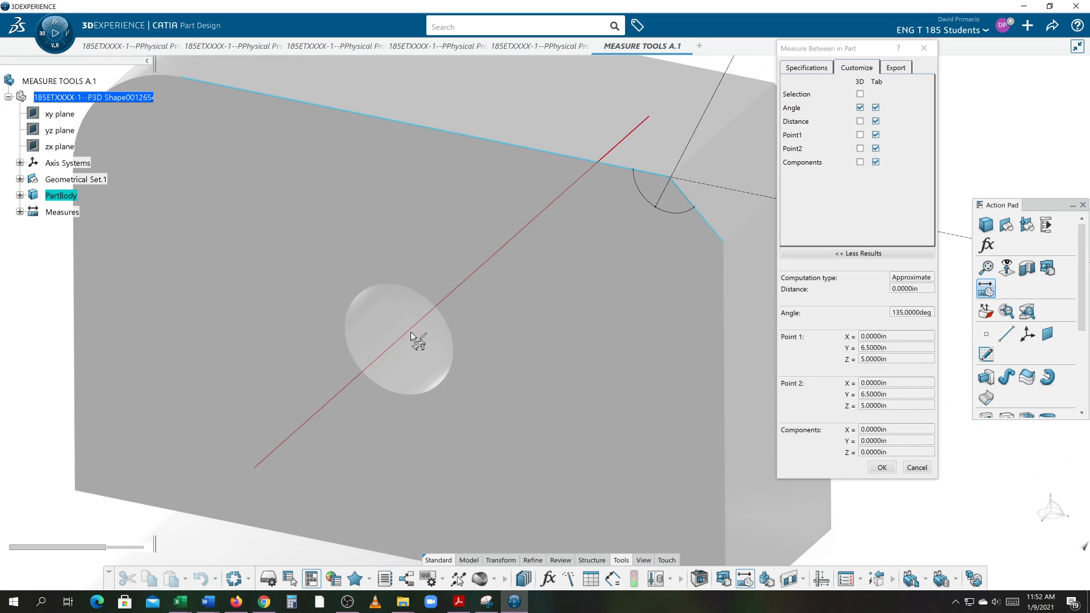
middle_click_drag(348, 370, 340, 455)
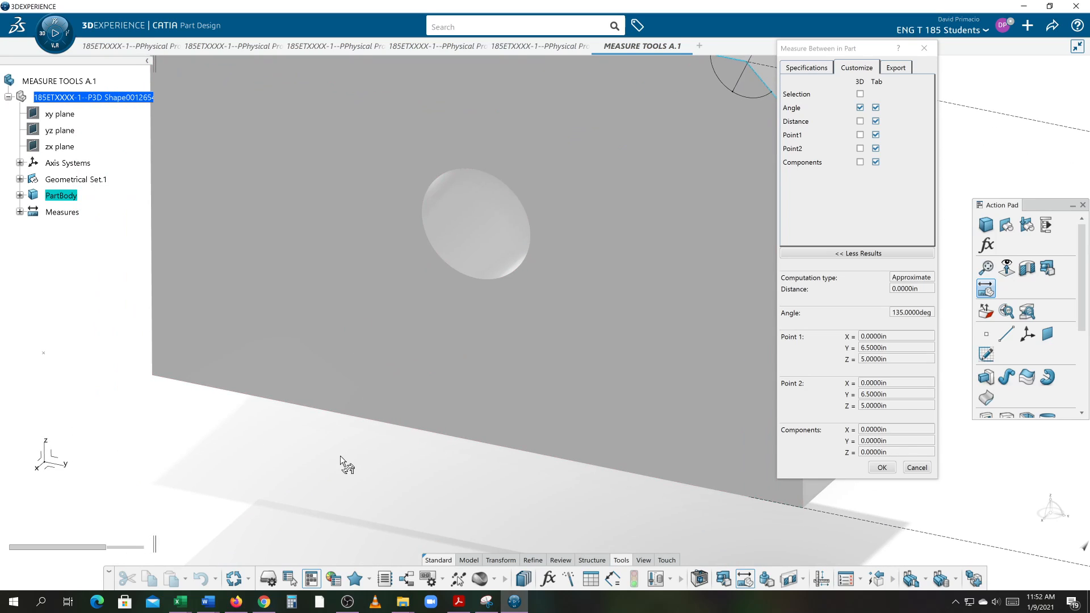
left_click(392, 426)
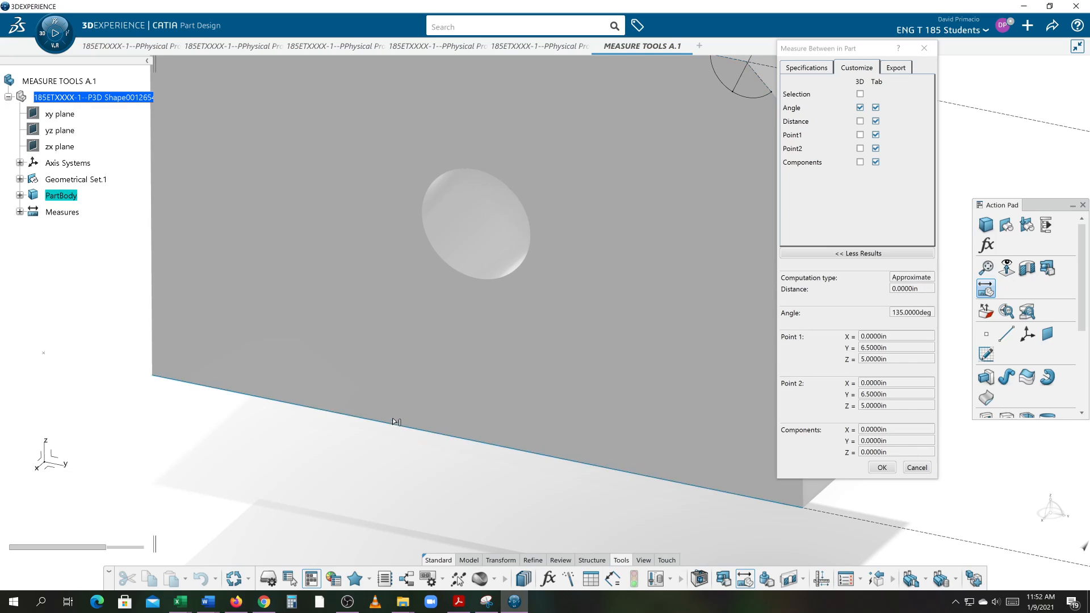
left_click(462, 277)
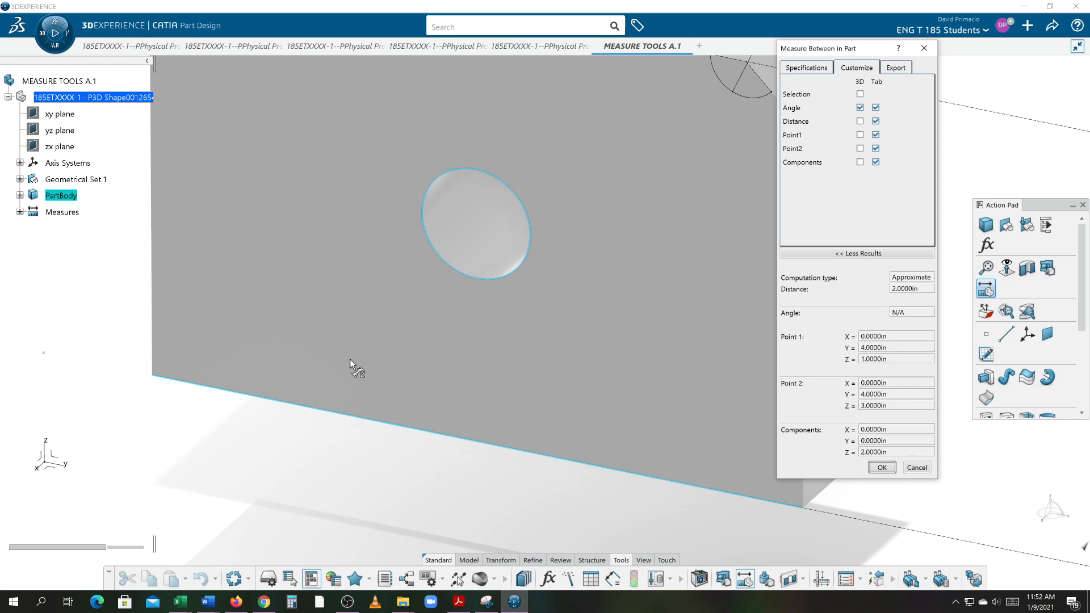
middle_click_drag(356, 359, 332, 441)
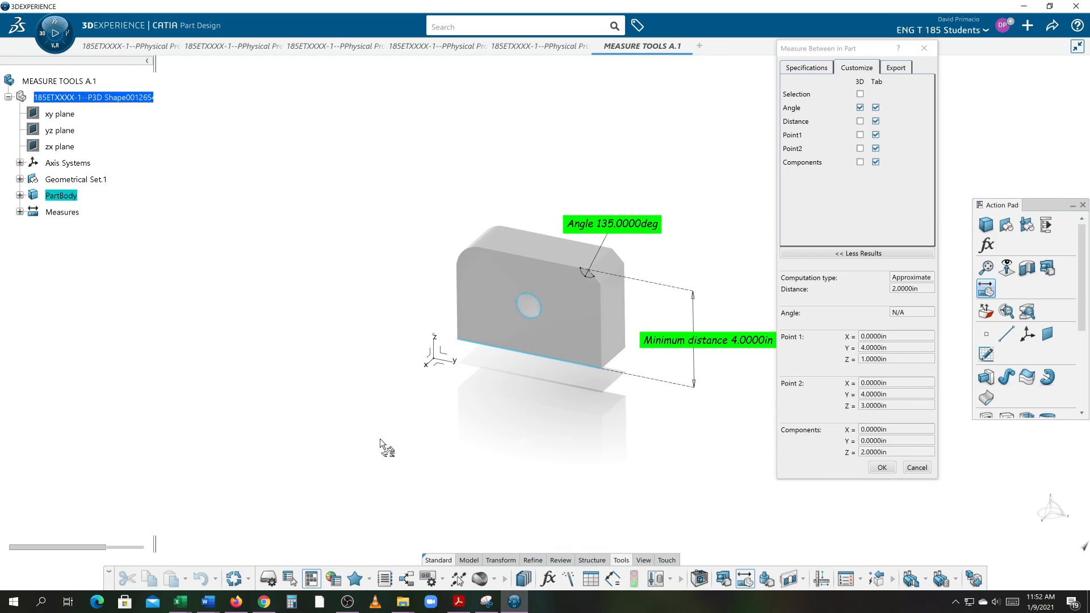
middle_click_drag(469, 439, 425, 476)
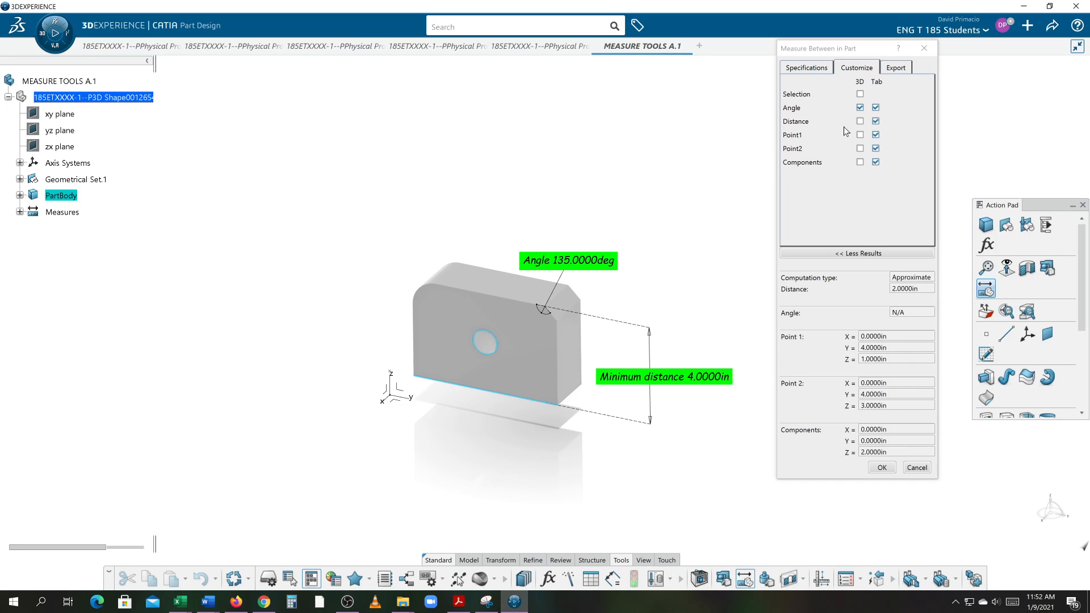
- Show the distance instead of the angle in 3D for the hole measurement, and place its label left of the part
left_click(860, 107)
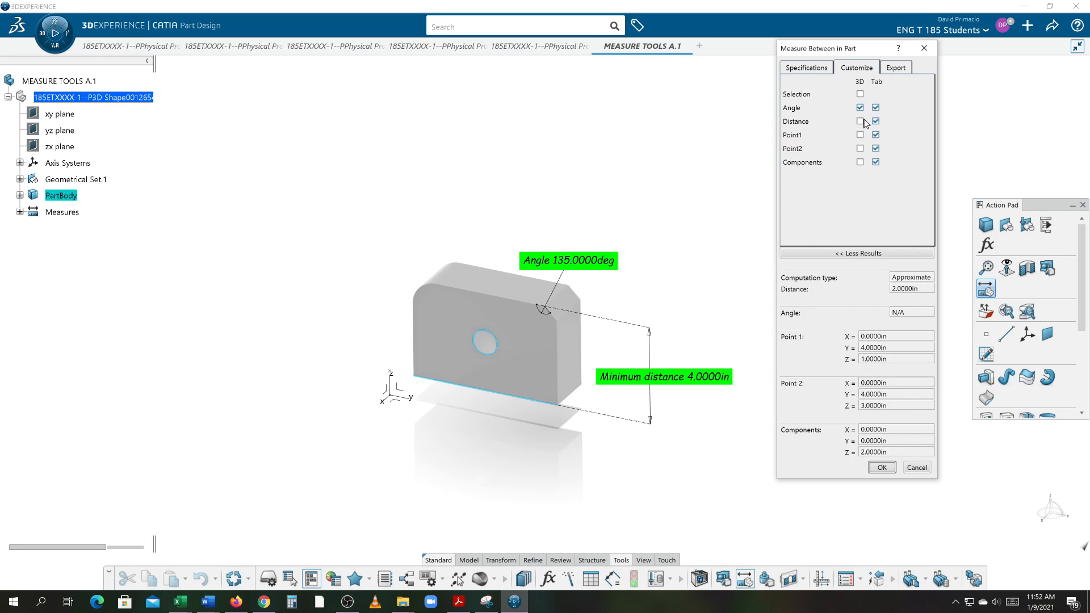
left_click(861, 121)
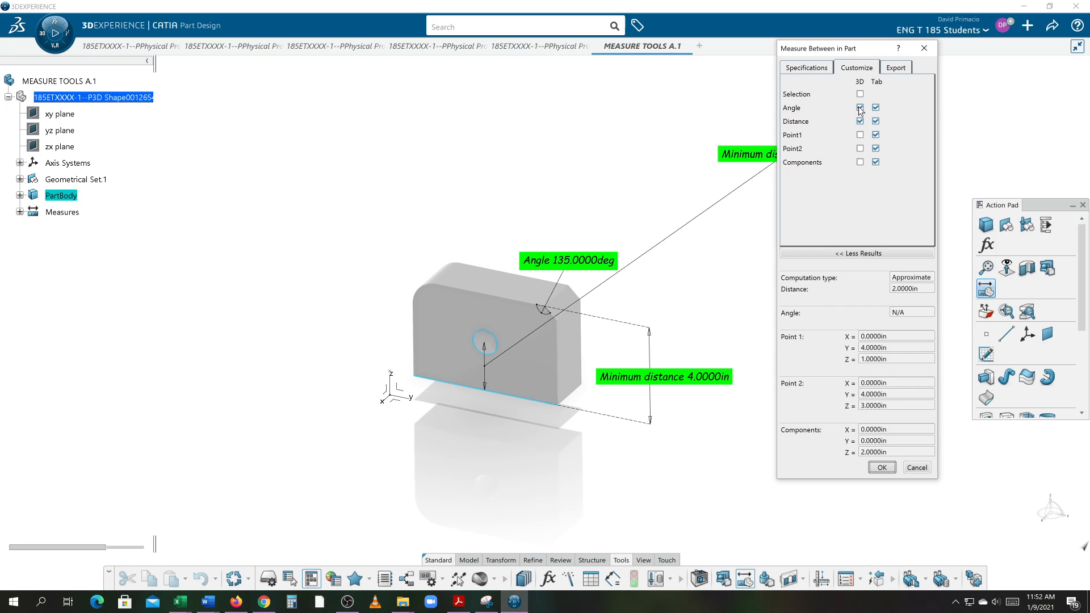
left_click(860, 108)
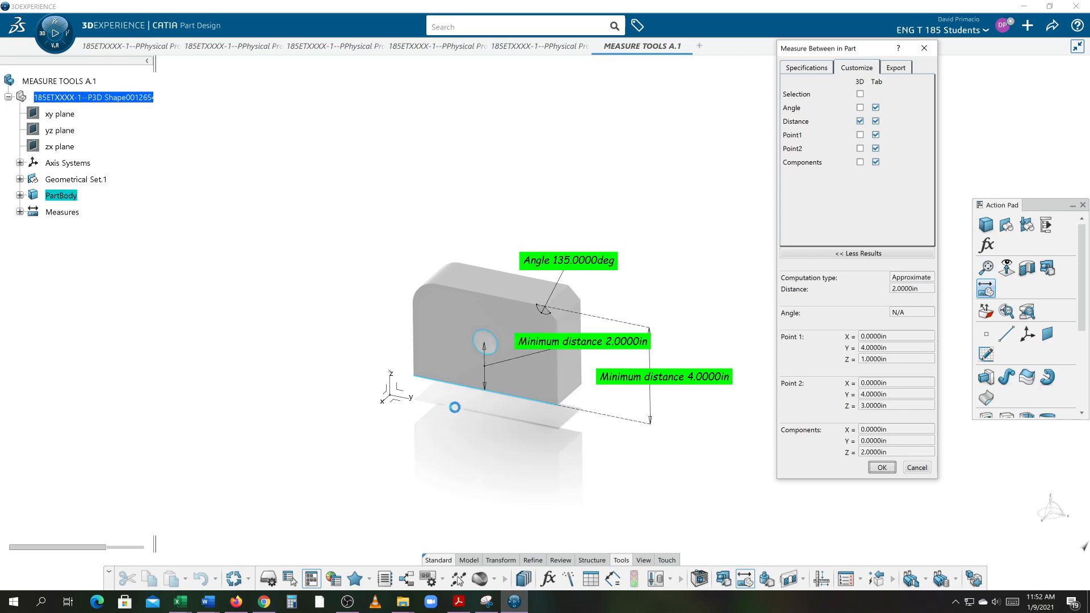
left_click(285, 336)
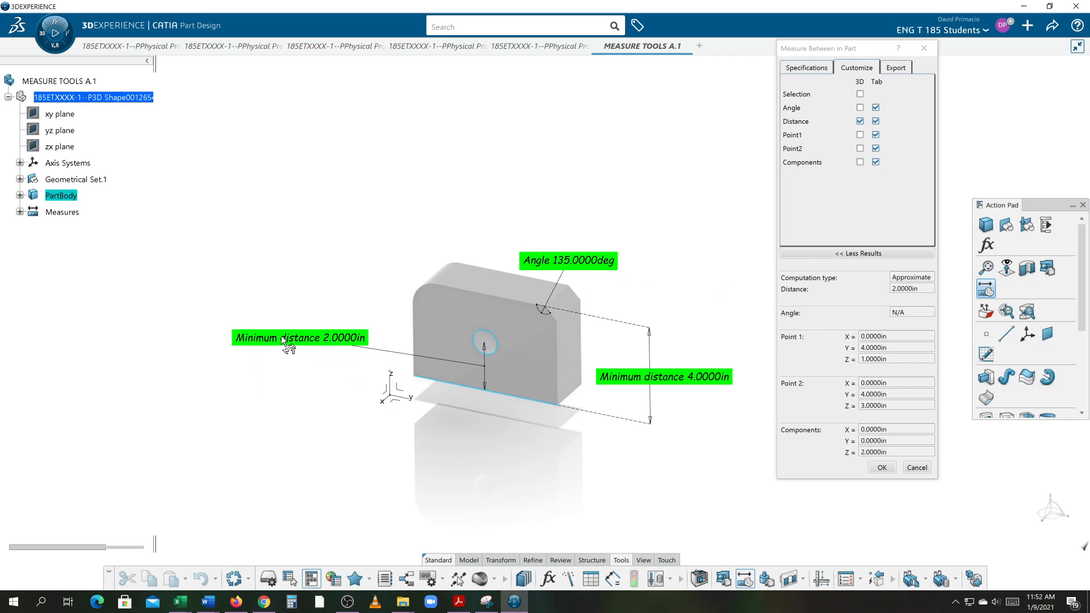
- Measure the minimum distance from the front face's left vertical edge to the hole's axis, placing the label left of the rounded corner
middle_click_drag(446, 452, 467, 426)
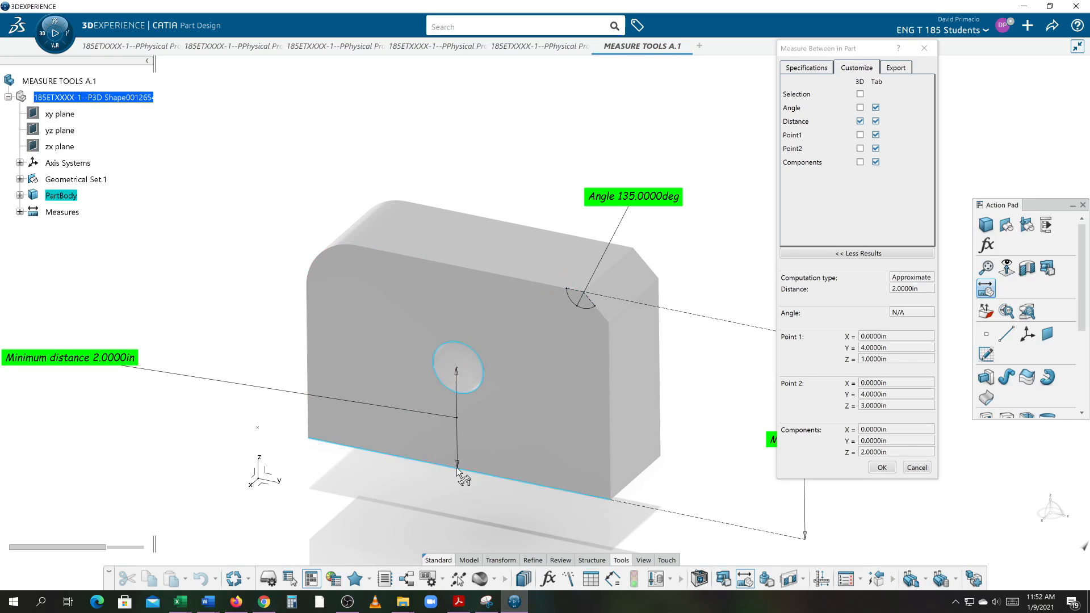
middle_click_drag(485, 467, 579, 423)
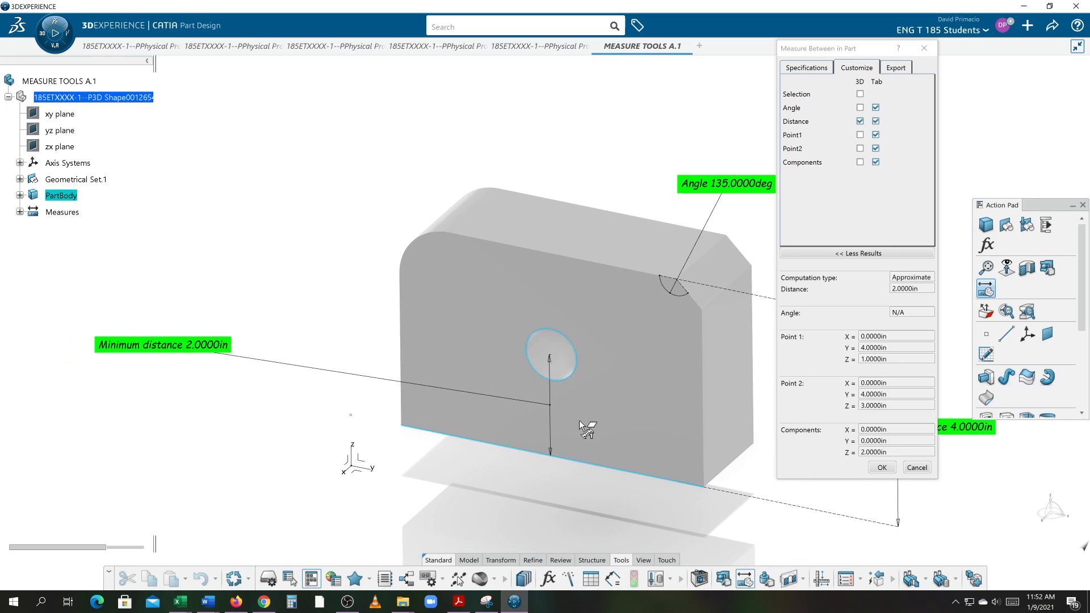
middle_click_drag(553, 499, 603, 450)
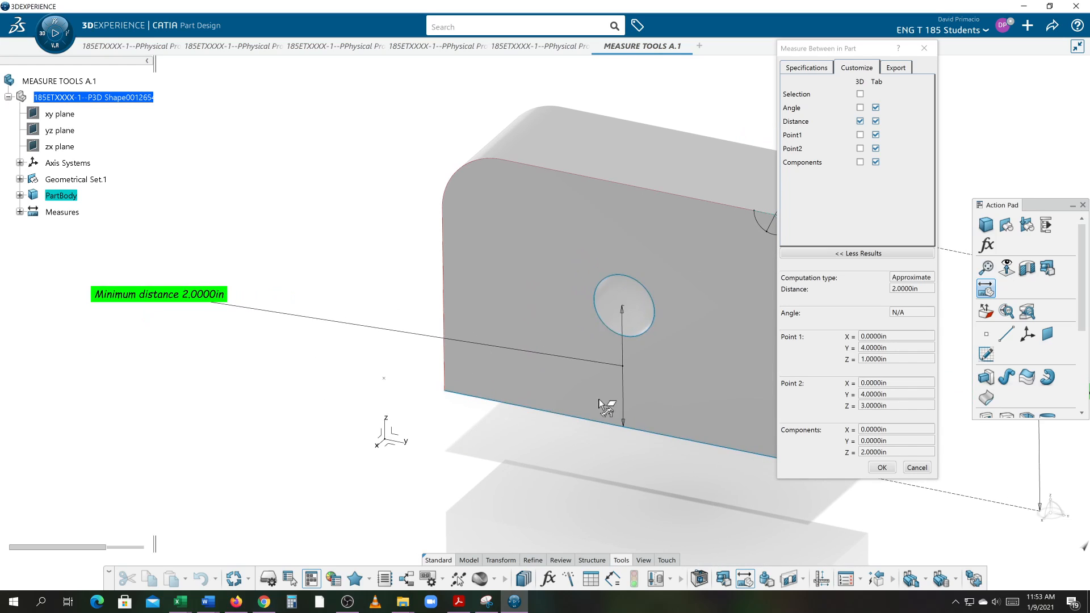
left_click(445, 307)
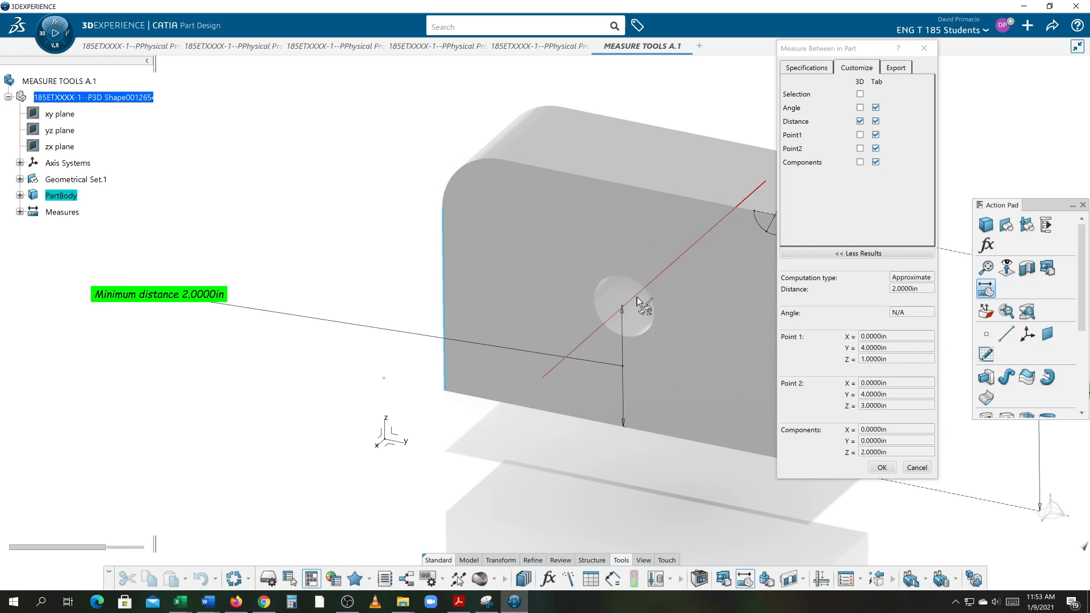
left_click(637, 298)
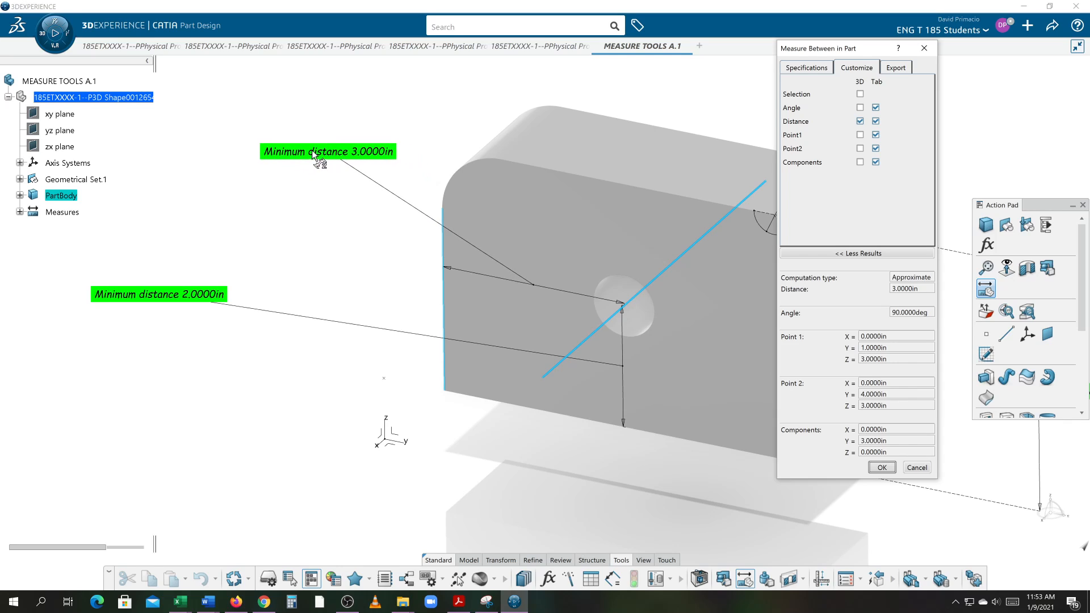
left_click(310, 152)
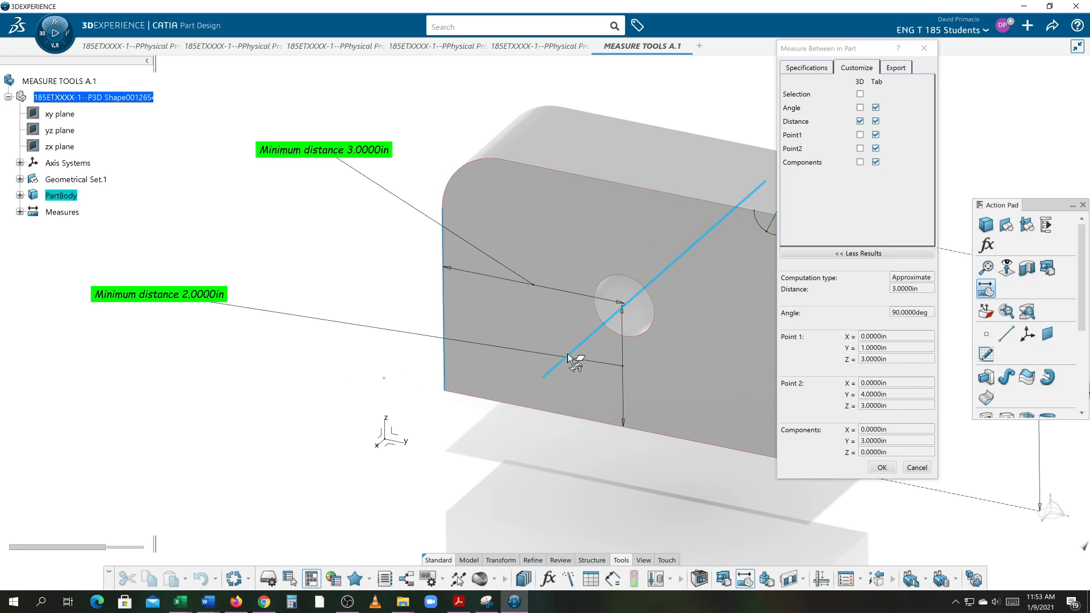
middle_click_drag(551, 496, 521, 512)
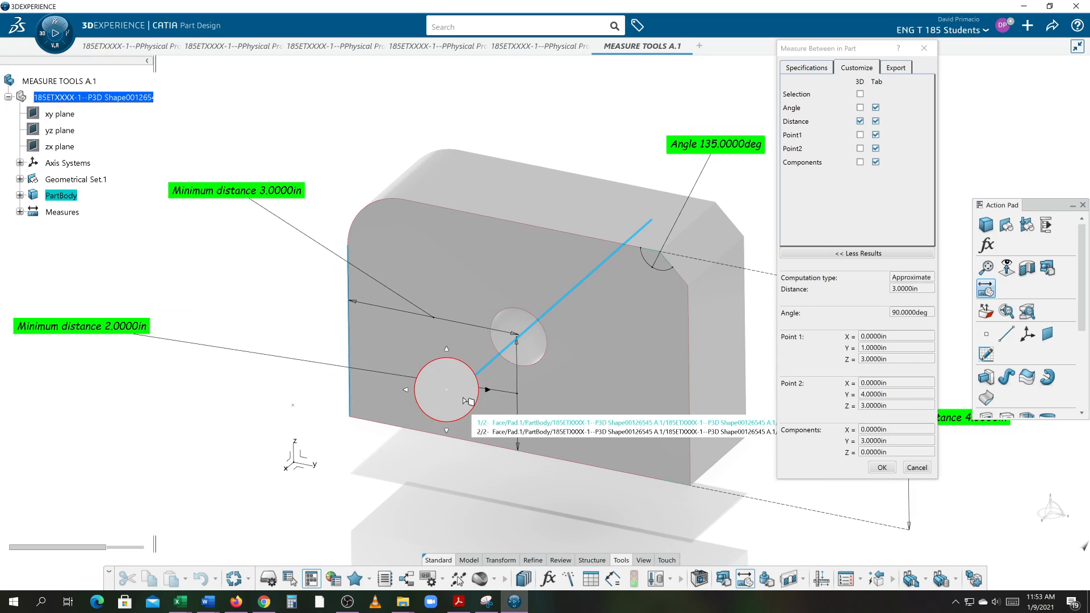
left_click(877, 469)
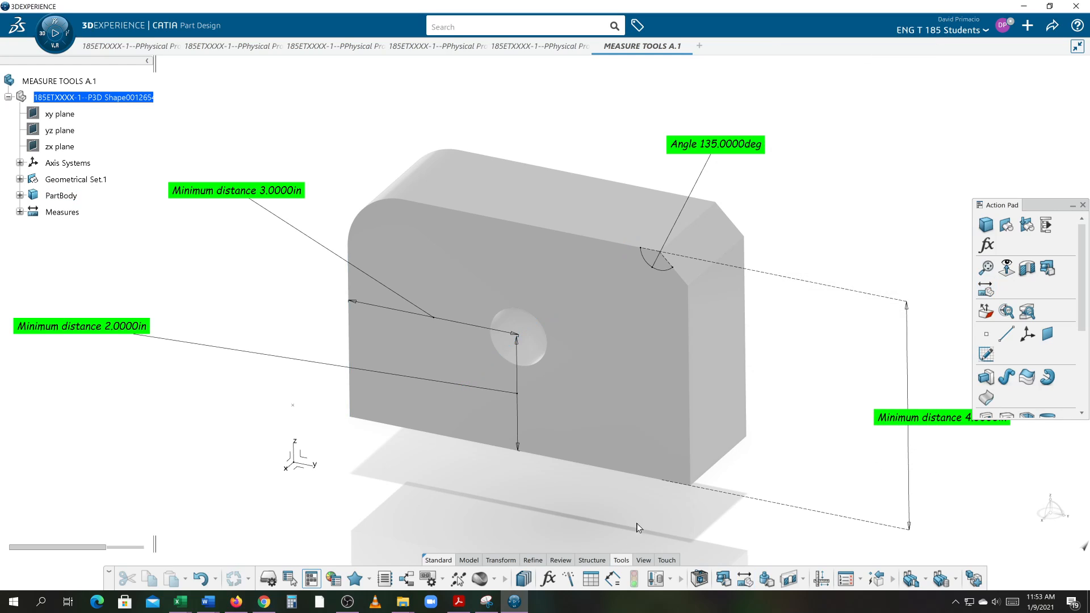
scroll(575, 492, "down", 5)
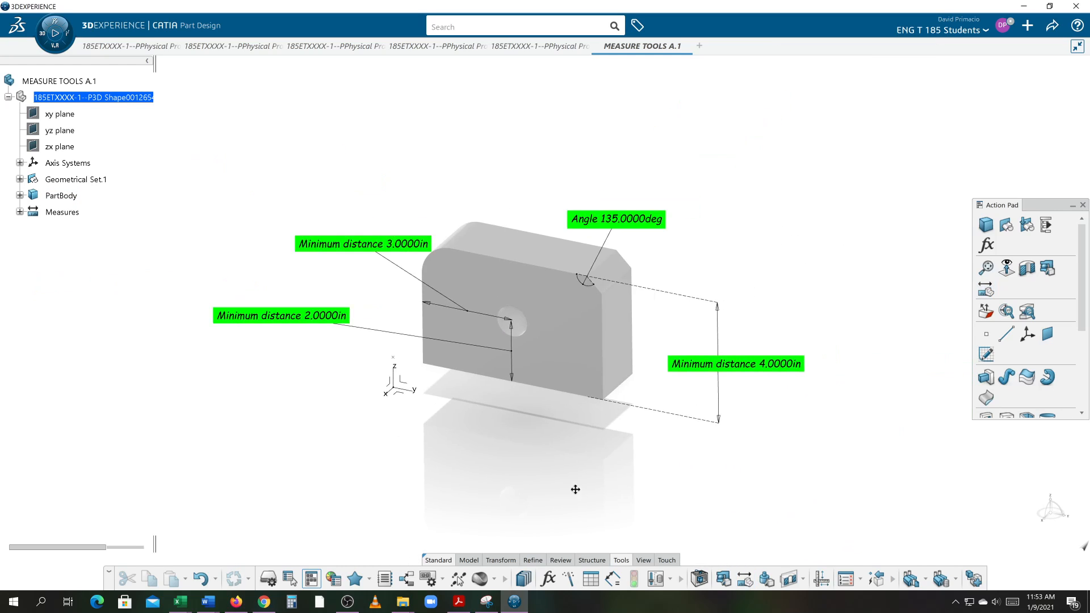
mouse_move(574, 489)
middle_mouse_down()
mouse_move(552, 497)
mouse_move(558, 482)
mouse_move(550, 497)
mouse_move(567, 506)
mouse_move(578, 483)
middle_mouse_up()
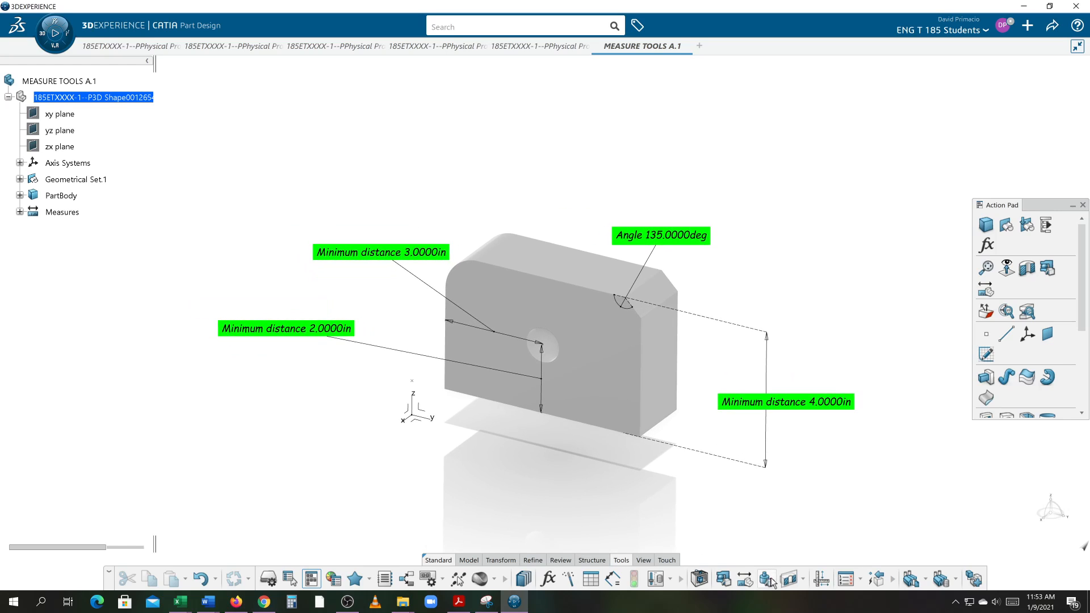
left_click(767, 579)
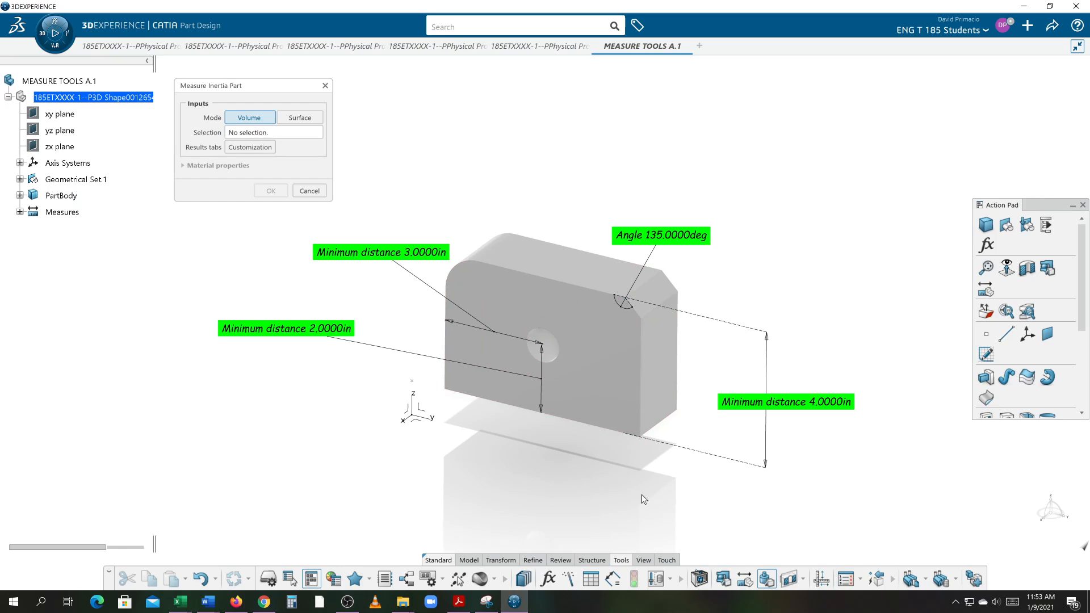
left_click(745, 579)
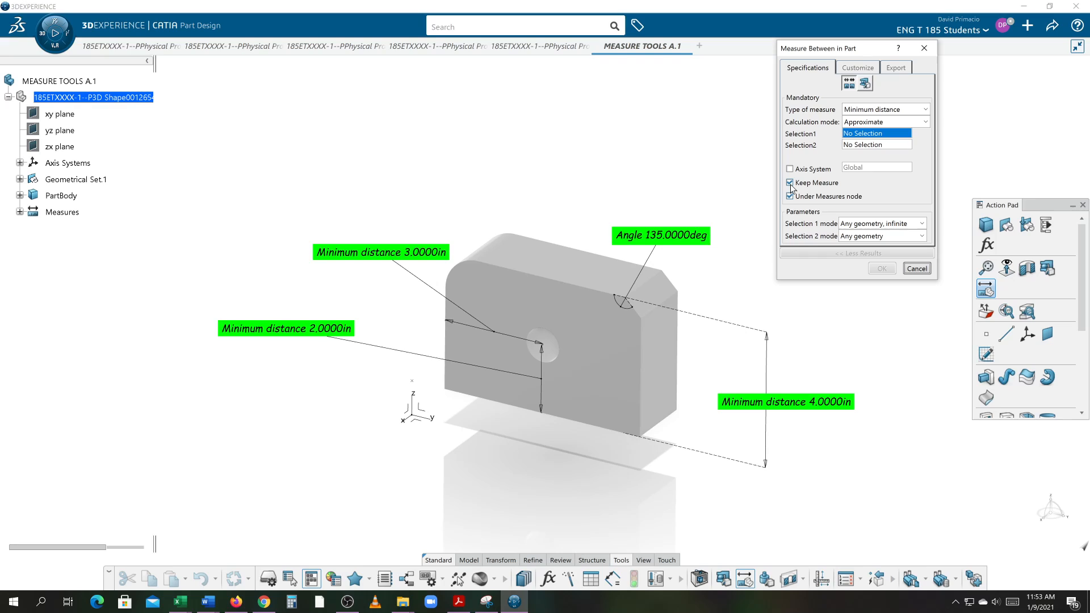
key("ctrl")
key("ctrl")
left_click(916, 269)
middle_click_drag(607, 459, 615, 452)
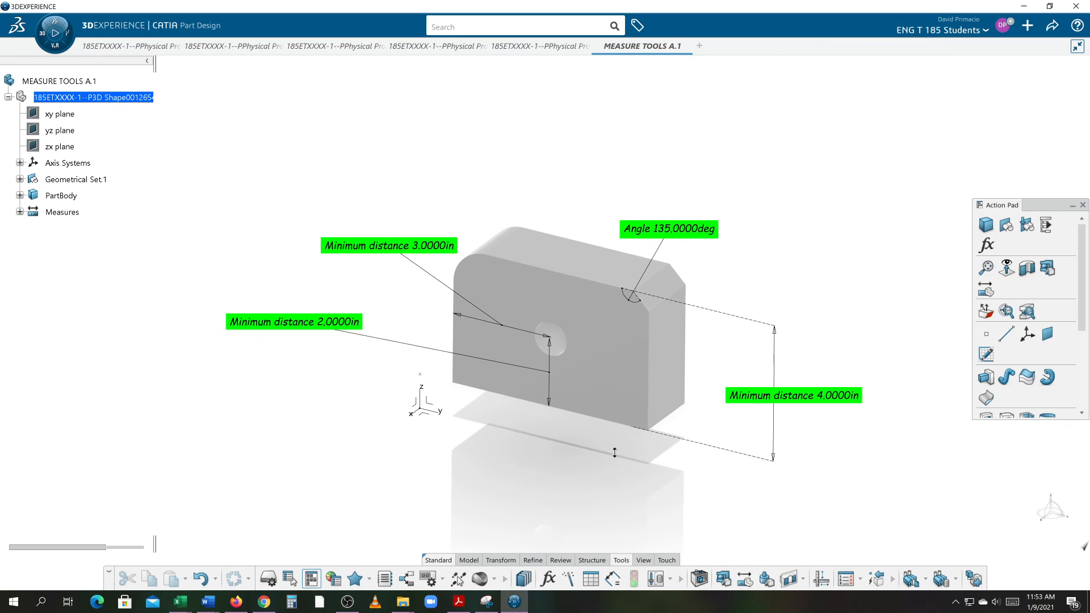
- Expand the Measures node, hide all its measurements, and show them again
left_click(20, 212)
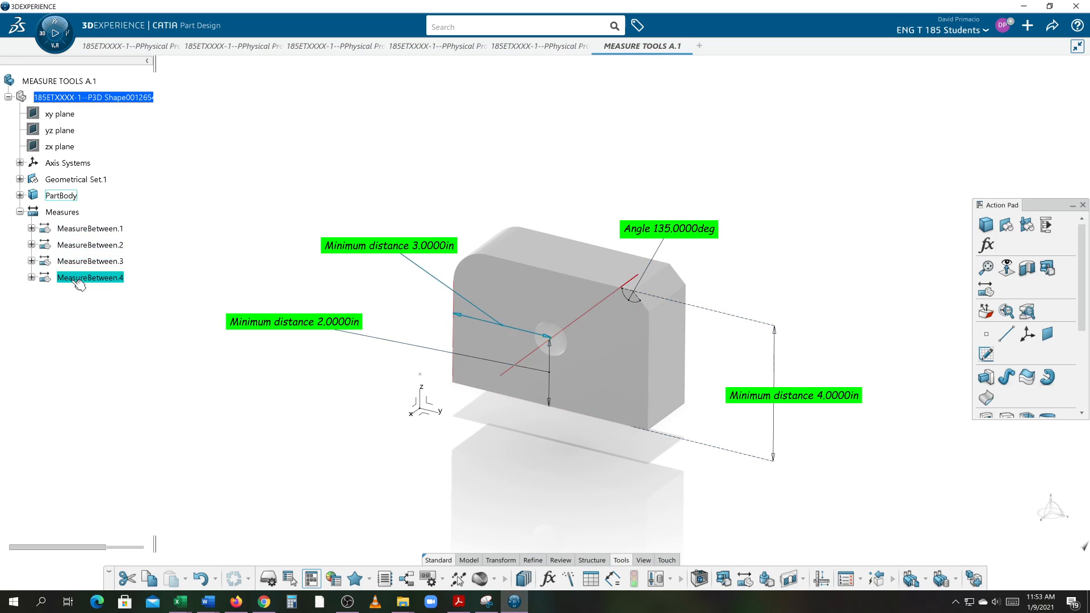
right_click(48, 215)
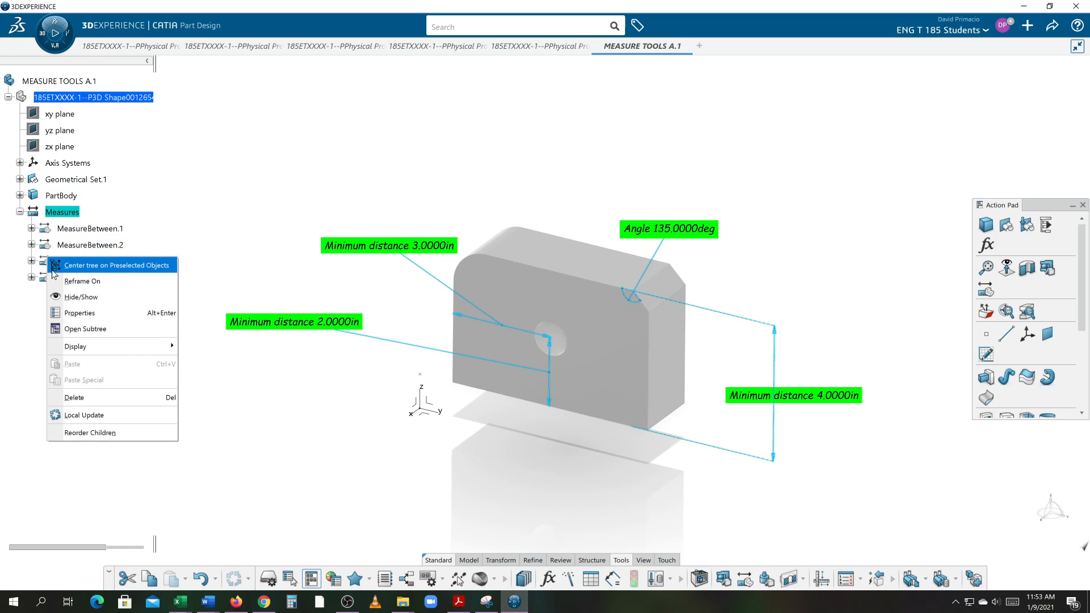
left_click(54, 298)
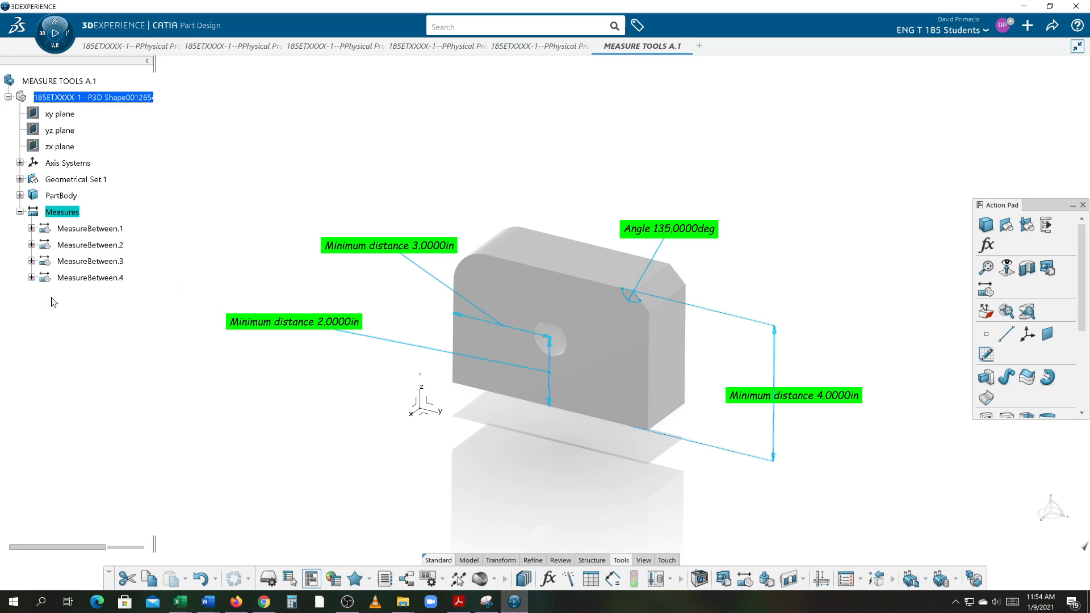
right_click(64, 214)
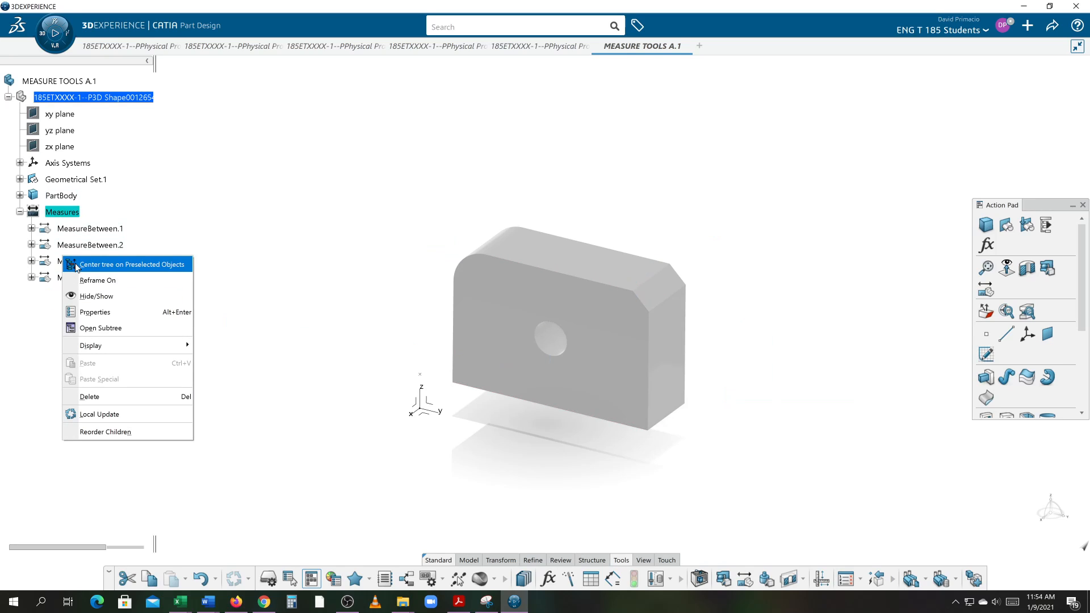
left_click(82, 295)
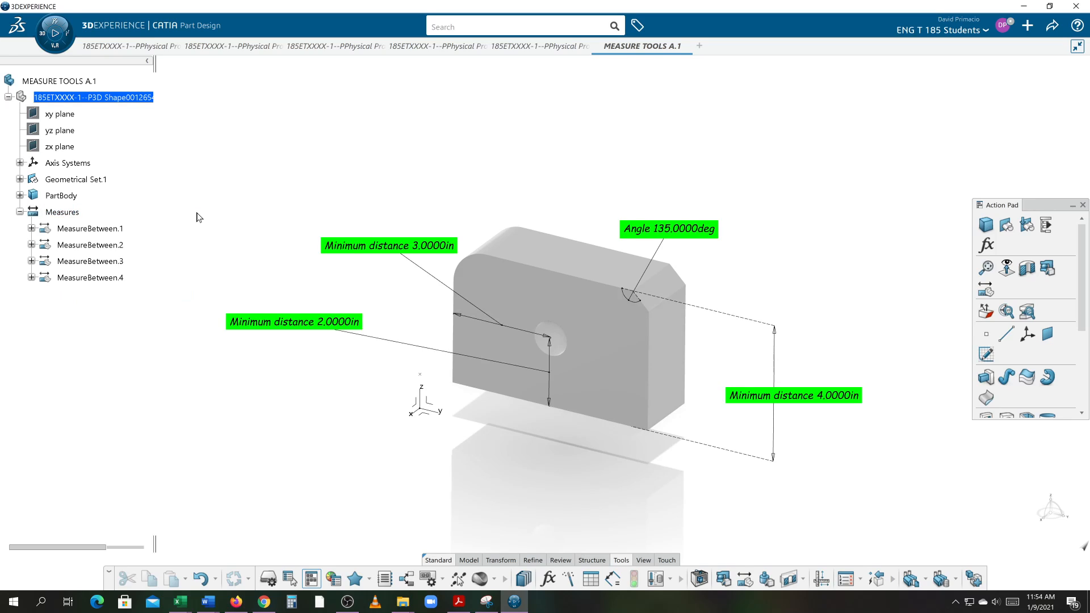
- Undo and redo the last visibility change of the Measures node, then clear the selection
key("ctrl+z")
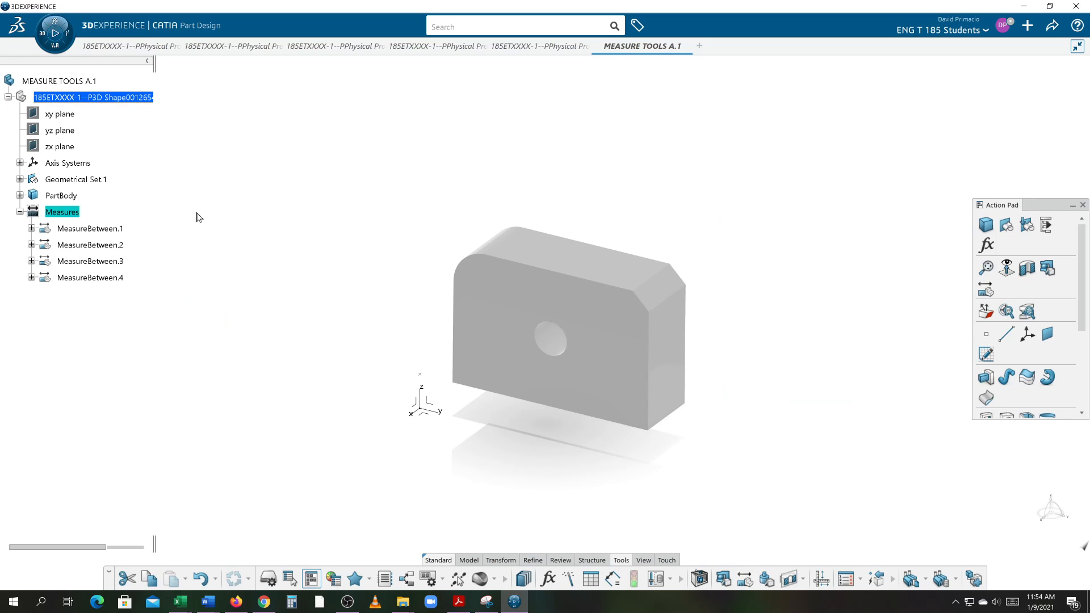
left_click(197, 213)
key("ctrl+y")
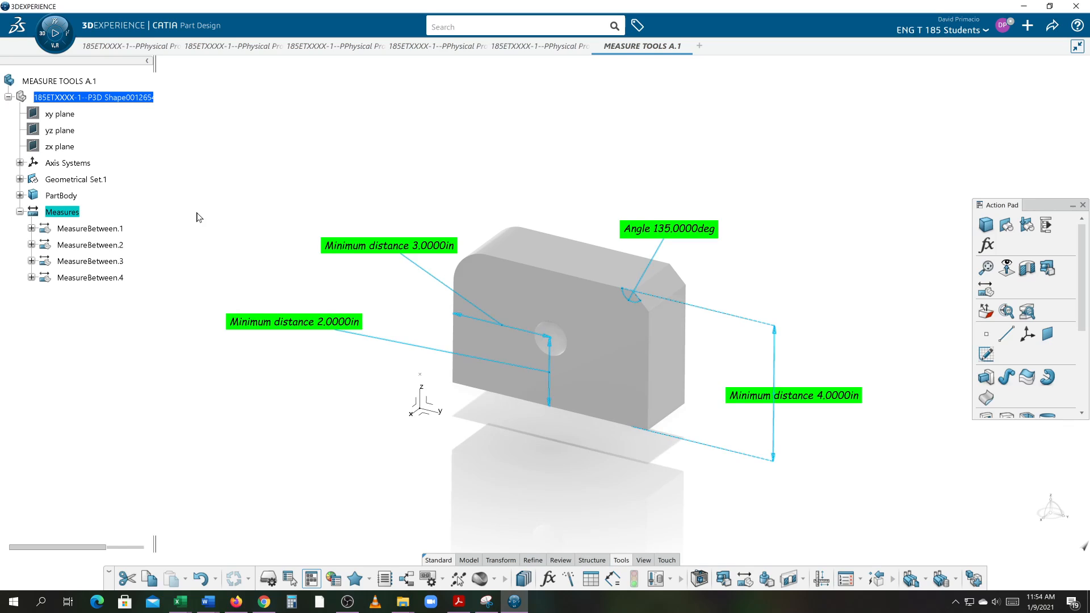
left_click(214, 245)
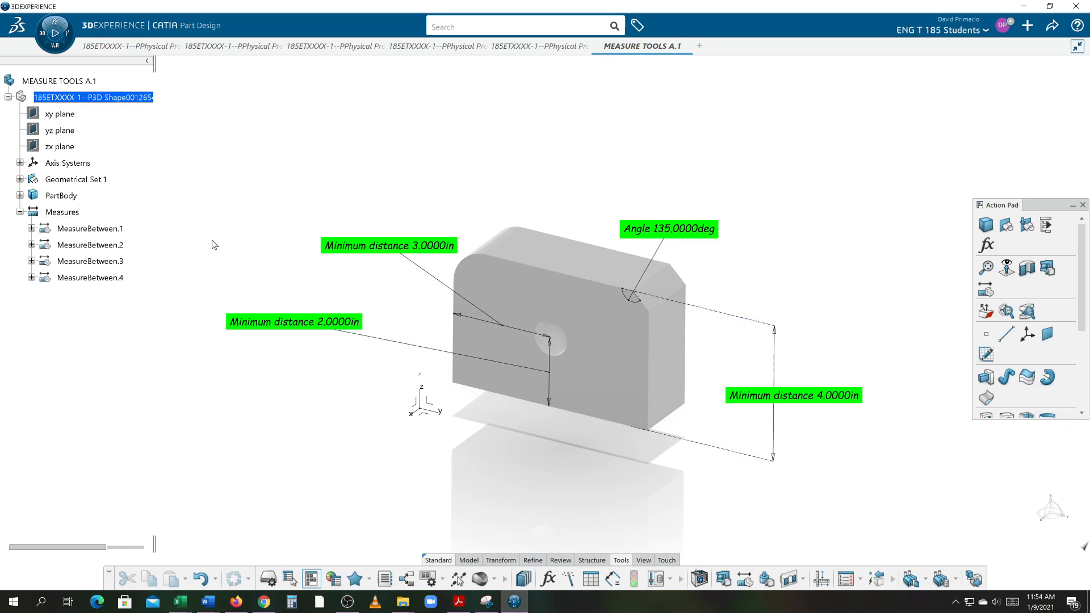
- Delete the Measures node with all its measurements from the part
right_click(72, 213)
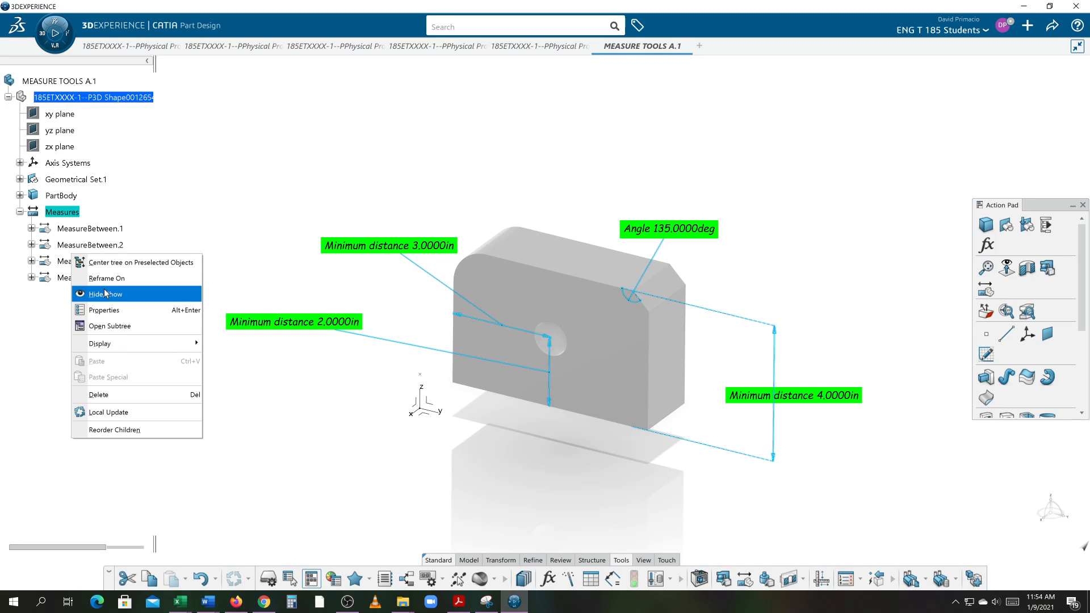
left_click(243, 424)
middle_click_drag(290, 435, 319, 435)
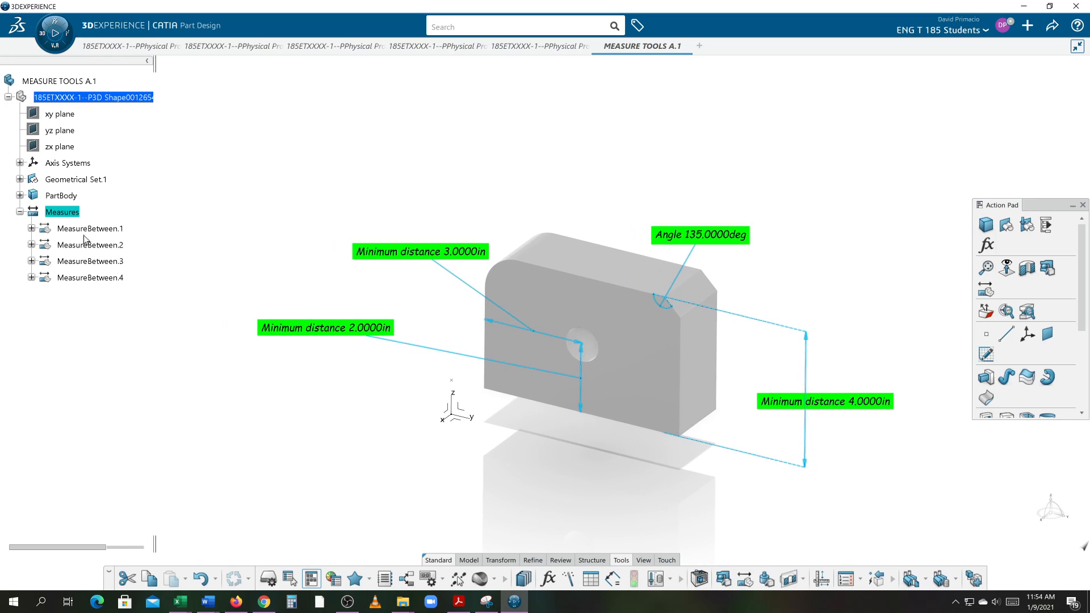
right_click(65, 217)
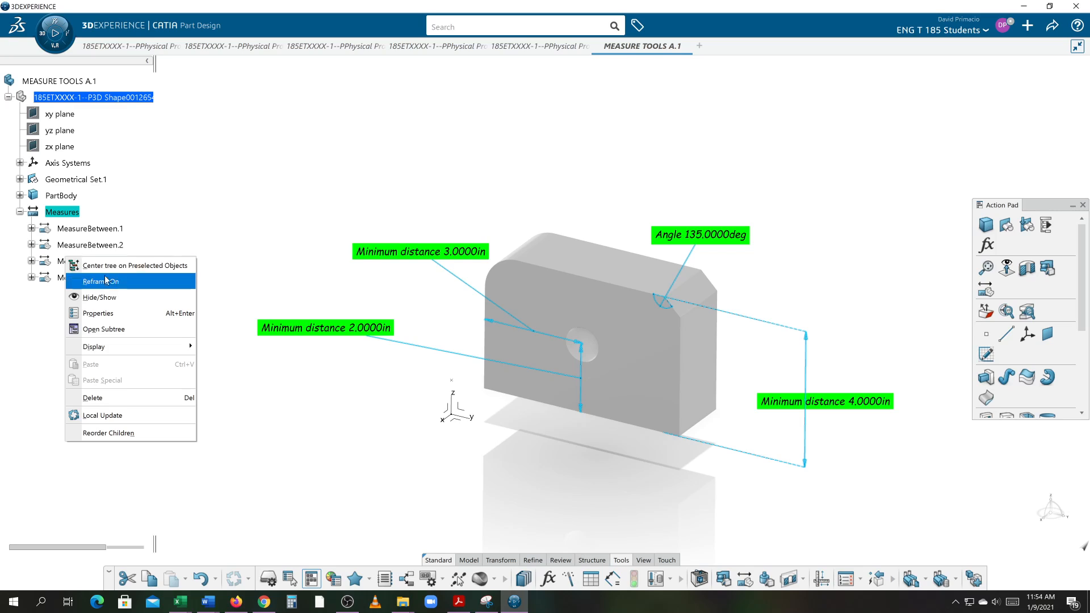
left_click(113, 403)
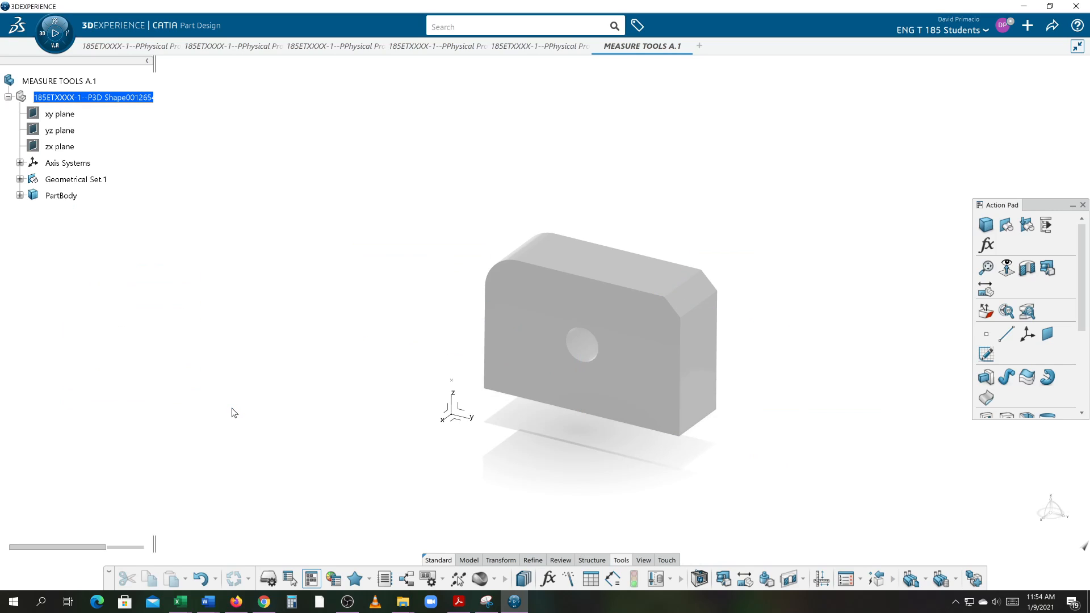
- Measure the minimum distance between the front face's bottom and top edges, placing the label left of the part
middle_click_drag(564, 467, 503, 438)
middle_click_drag(580, 495, 620, 475)
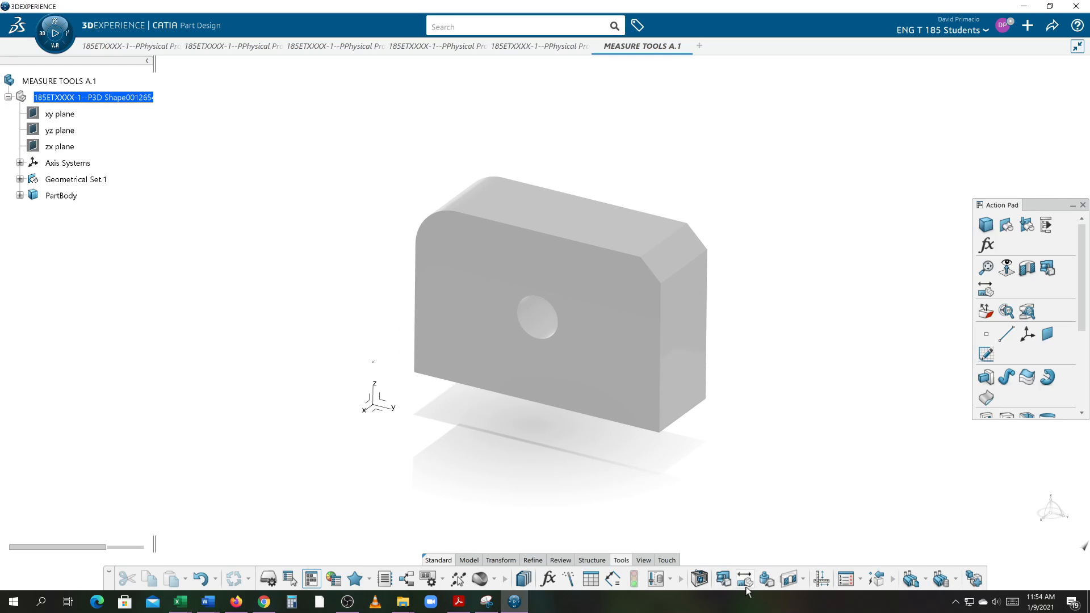
left_click(546, 404)
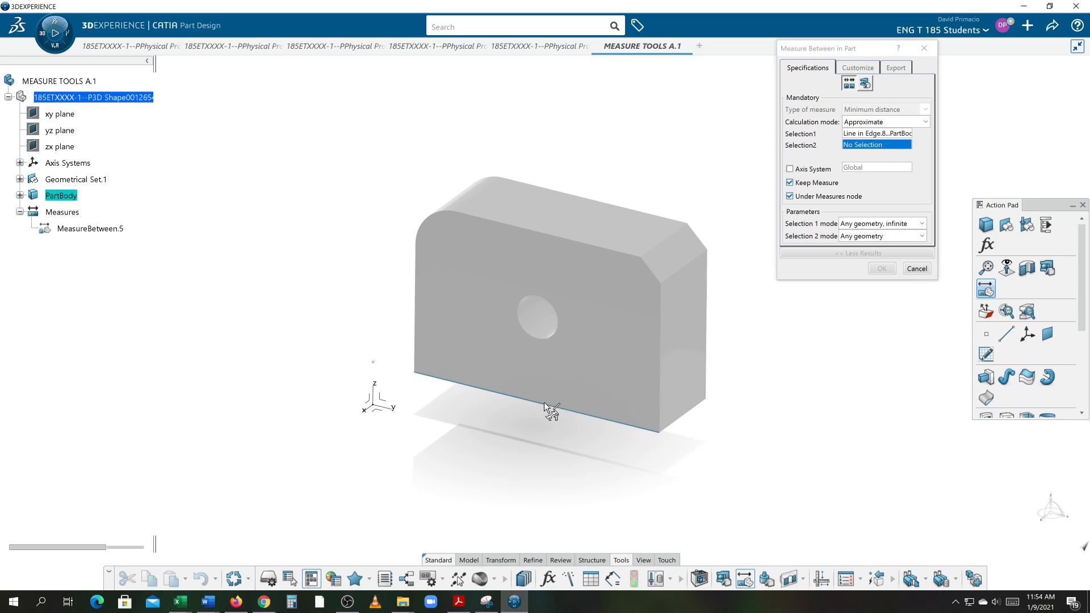
left_click(543, 235)
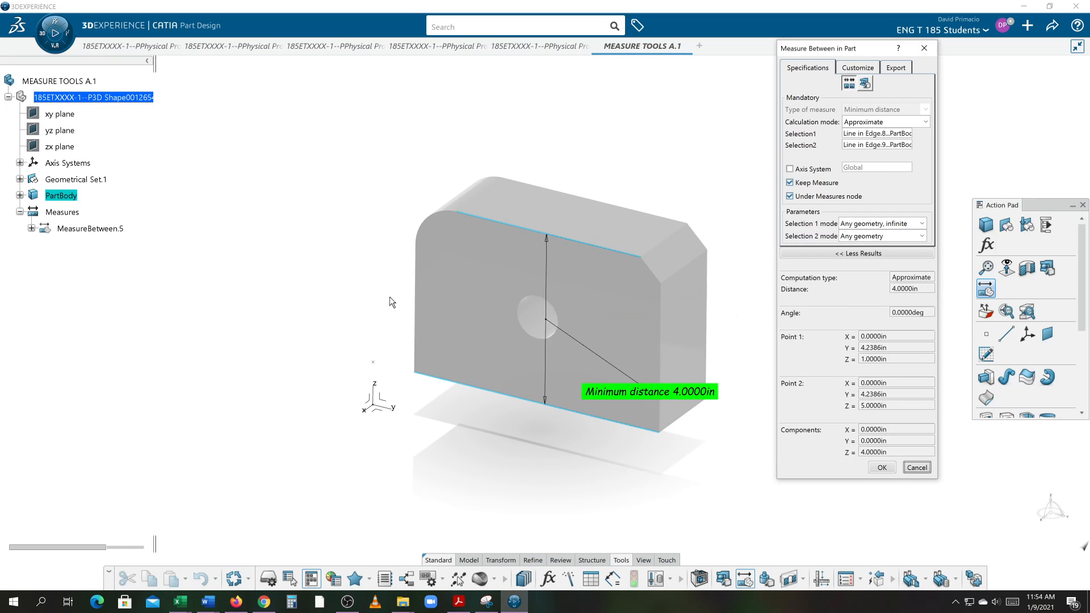
left_click(241, 266)
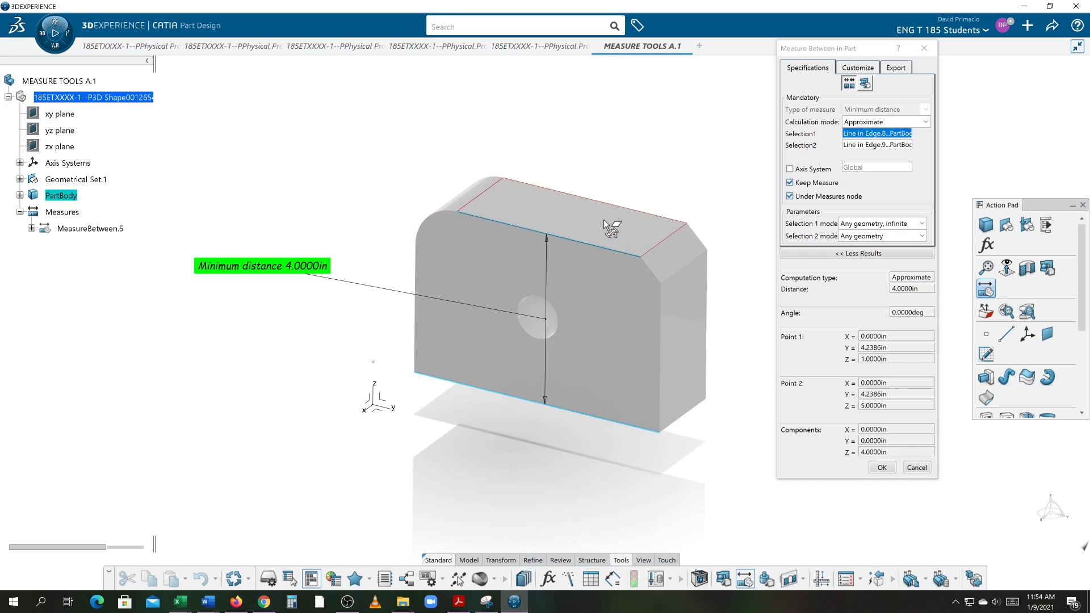
- Measure the minimum distance between the block's top and bottom faces, placing the label to the upper right of the part
middle_click_drag(536, 468, 563, 188)
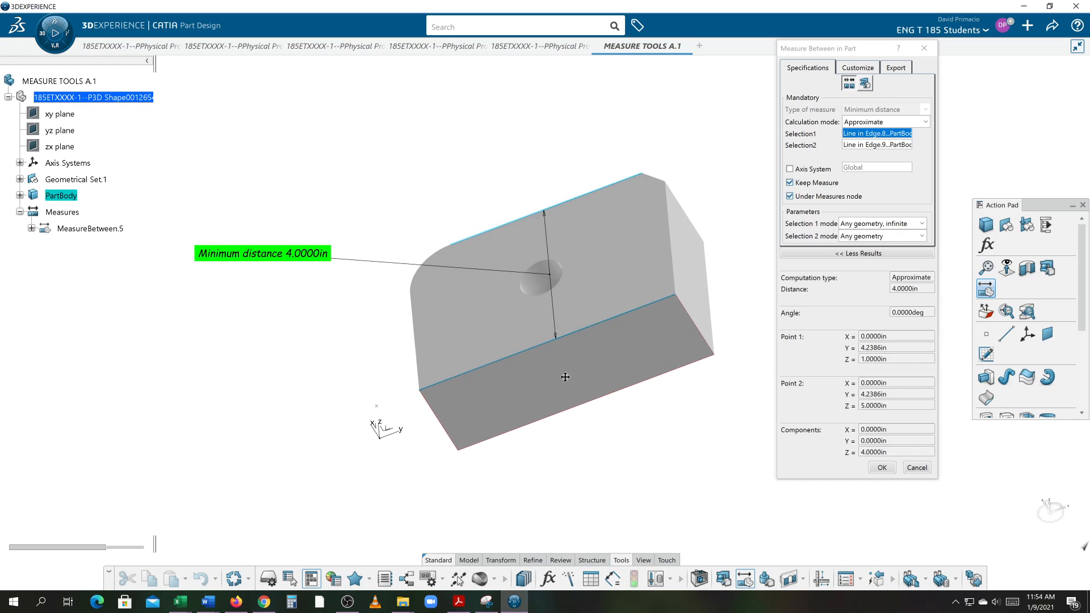
middle_click_drag(568, 393, 543, 509)
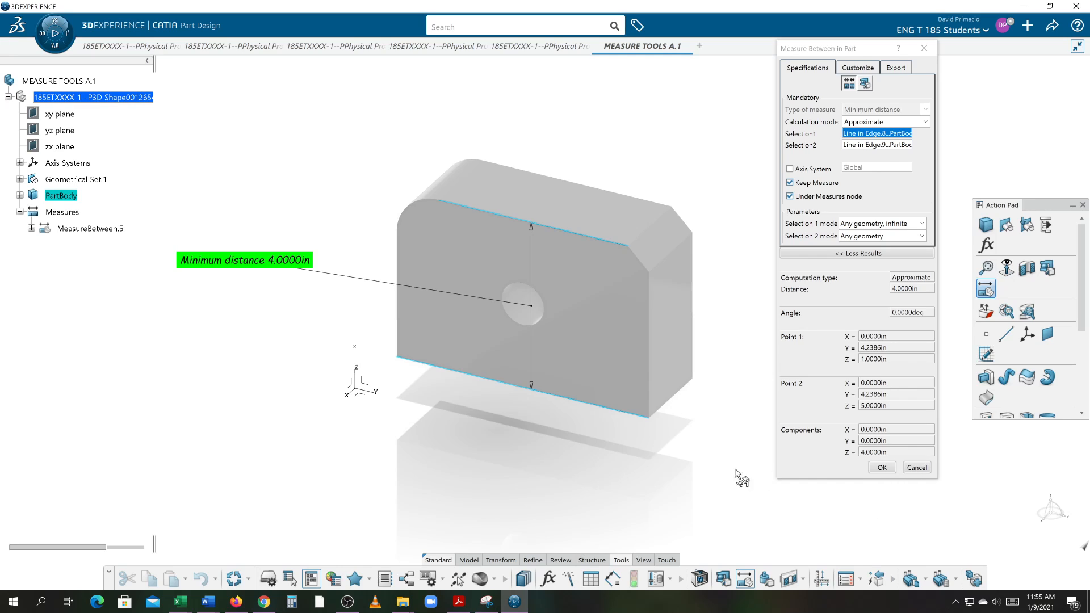
left_click(585, 211)
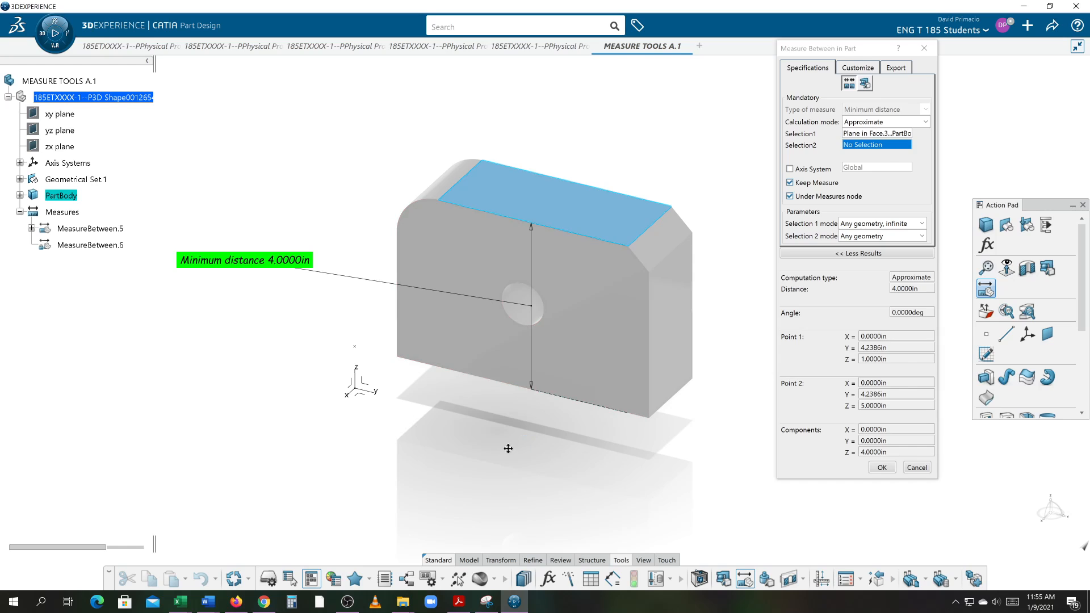
middle_click_drag(505, 515, 579, 176)
left_click(571, 370)
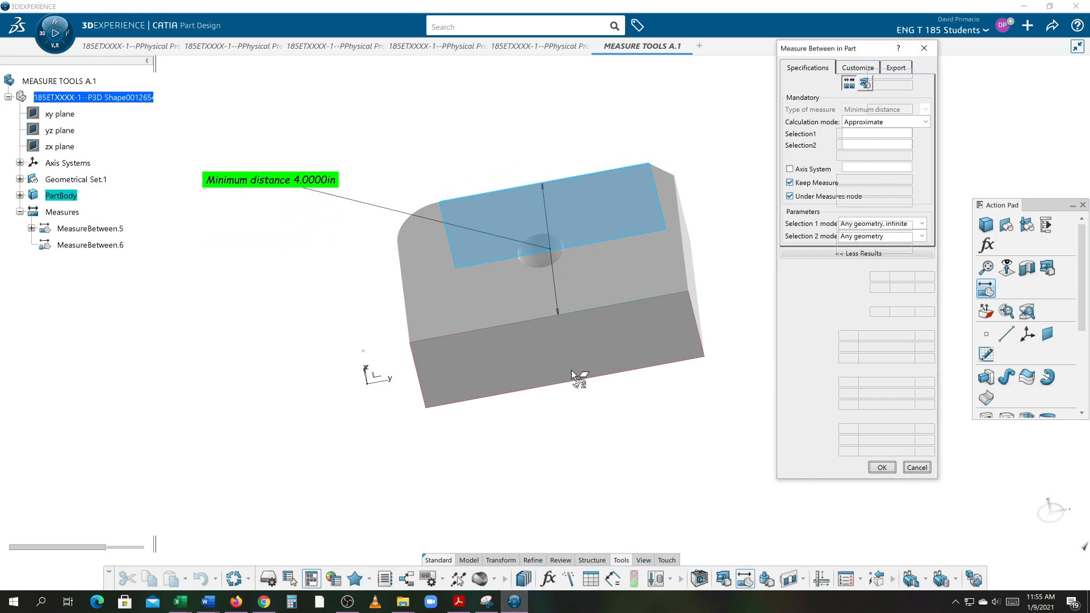
middle_click_drag(620, 409, 430, 427)
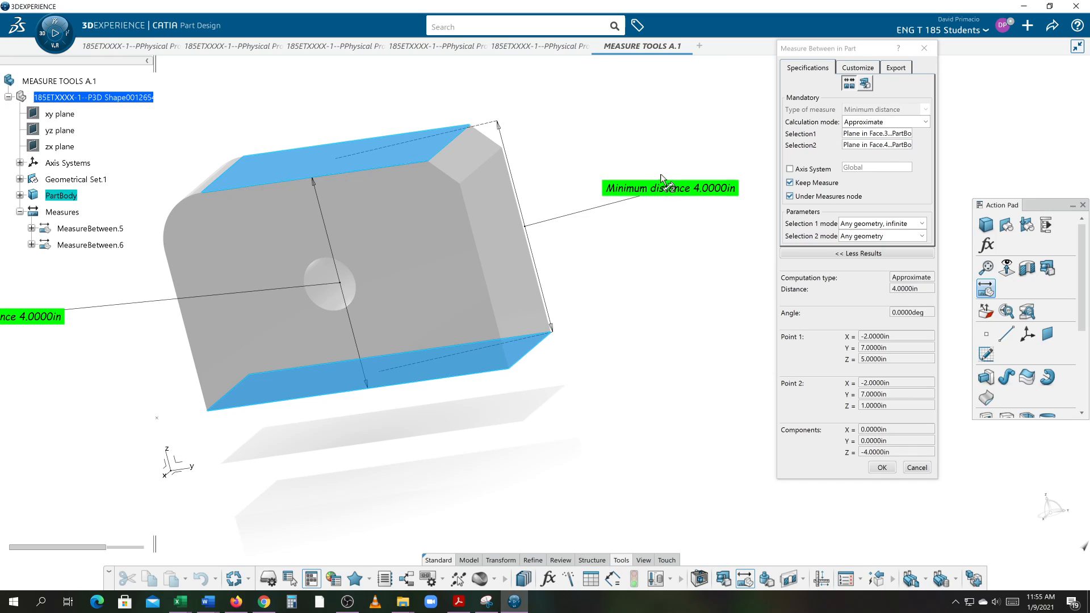
left_click(658, 139)
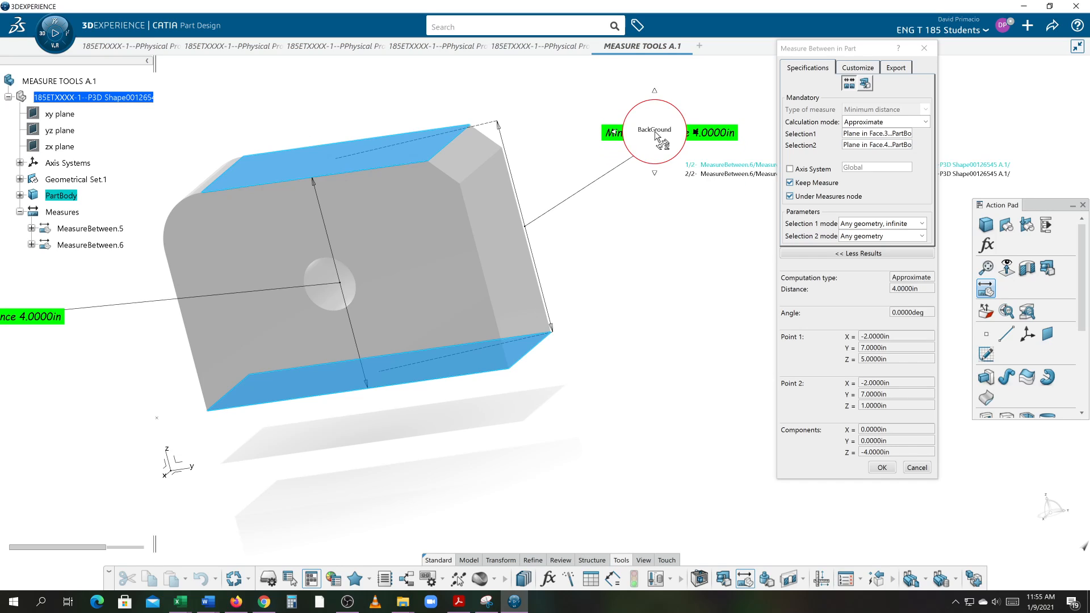
- Move the top-to-bottom face measurement's dimension line farther out from the side of the block and finish the measurement
middle_click_drag(623, 280, 457, 289)
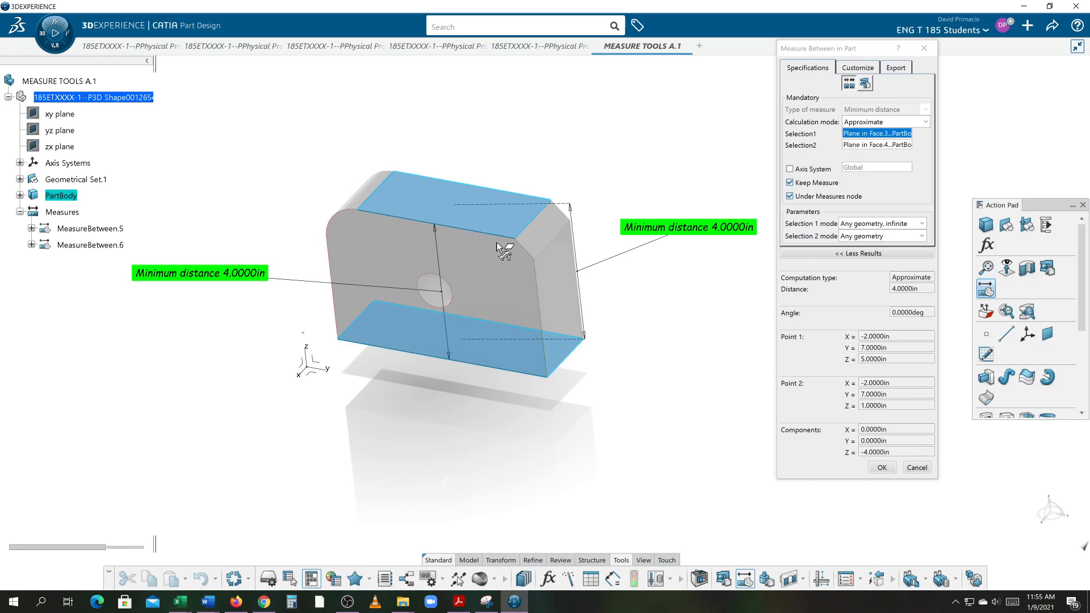
middle_click_drag(425, 428, 464, 352)
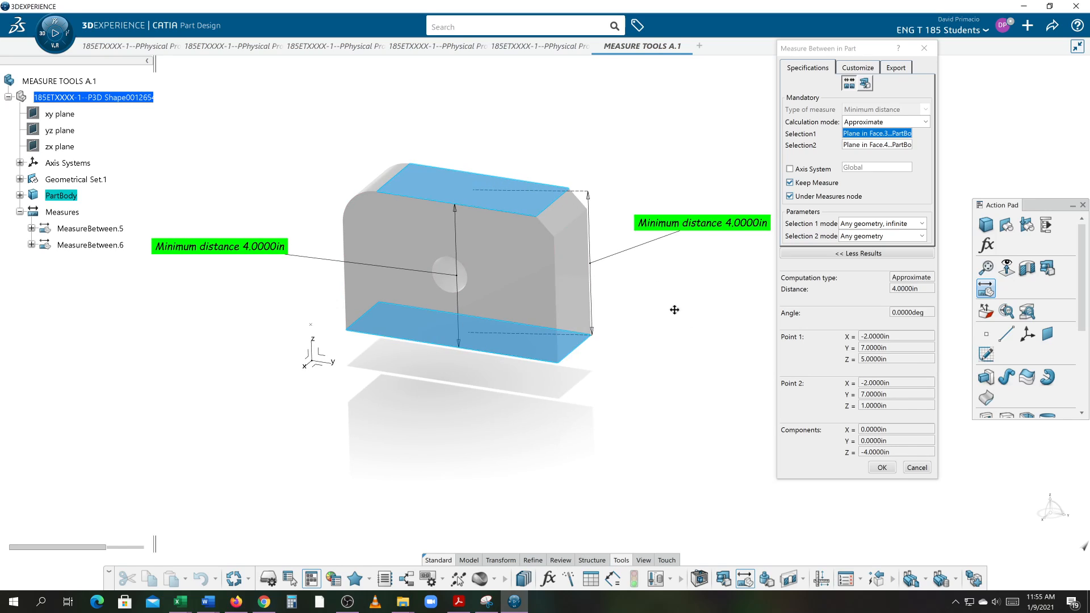
middle_click_drag(671, 309, 617, 333)
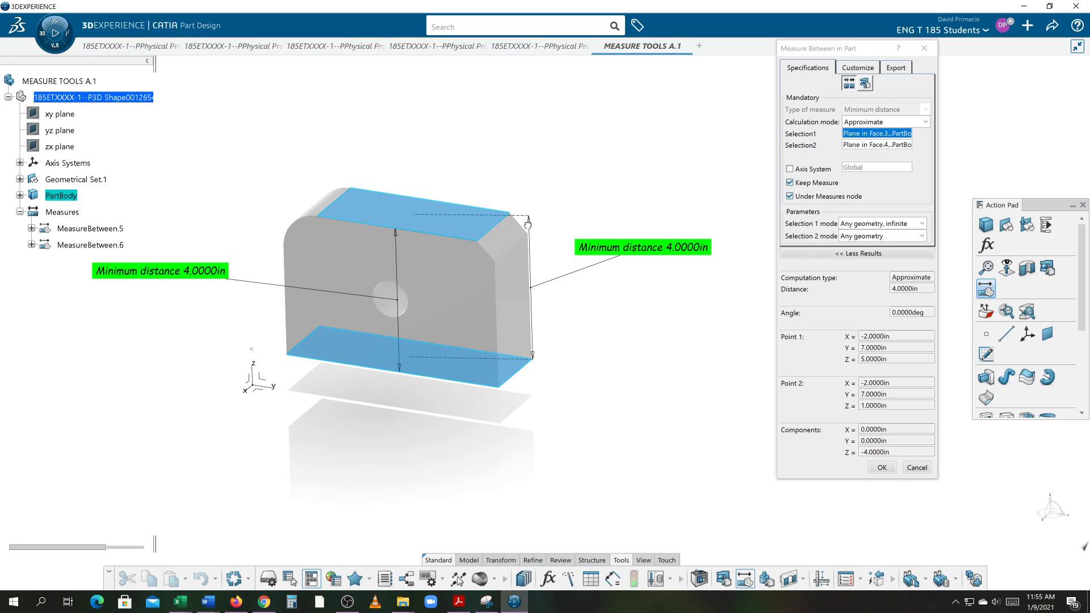
left_click_drag(528, 224, 587, 288)
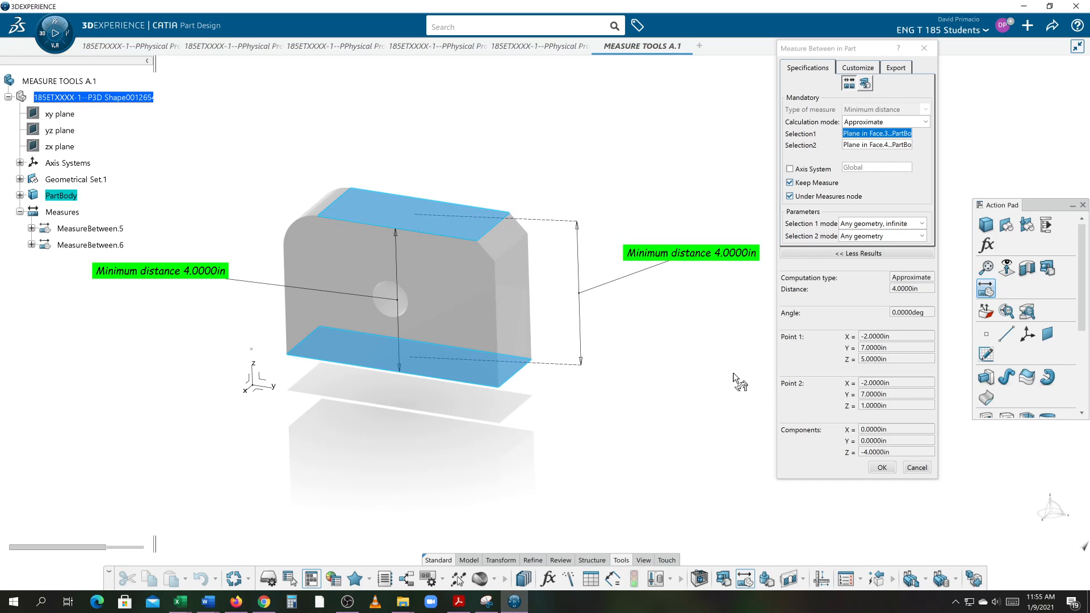
left_click(881, 467)
- Undo the creation of the two minimum distance measurements on the block
middle_click_drag(459, 457, 521, 433)
middle_click_drag(523, 474, 585, 423)
mouse_move(427, 434)
middle_mouse_down()
mouse_move(403, 431)
mouse_move(416, 411)
mouse_move(434, 415)
middle_mouse_up()
middle_click_drag(574, 394, 579, 433)
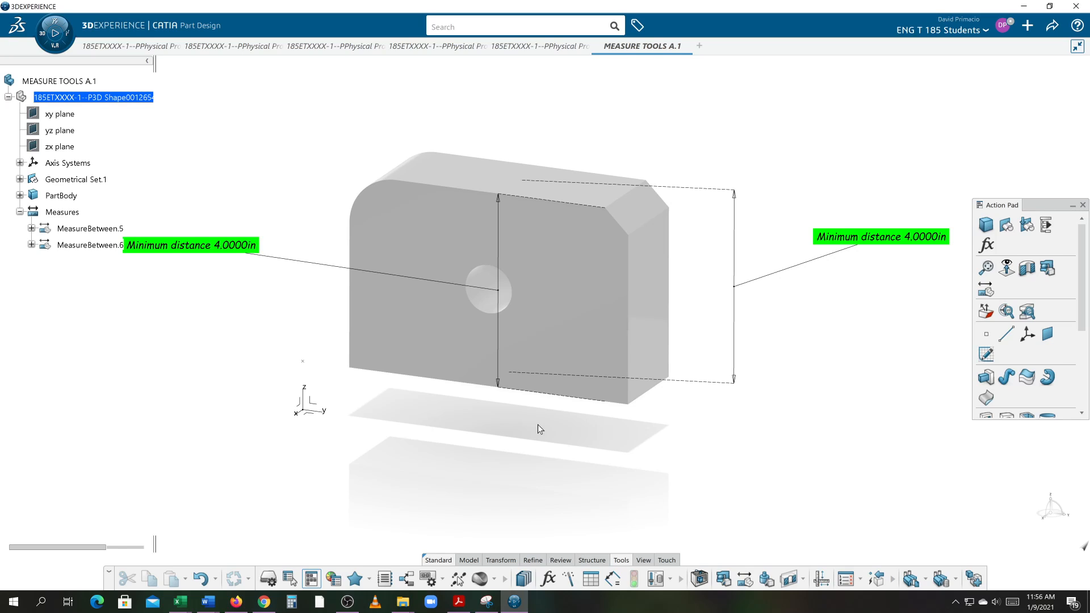
key("ctrl+z")
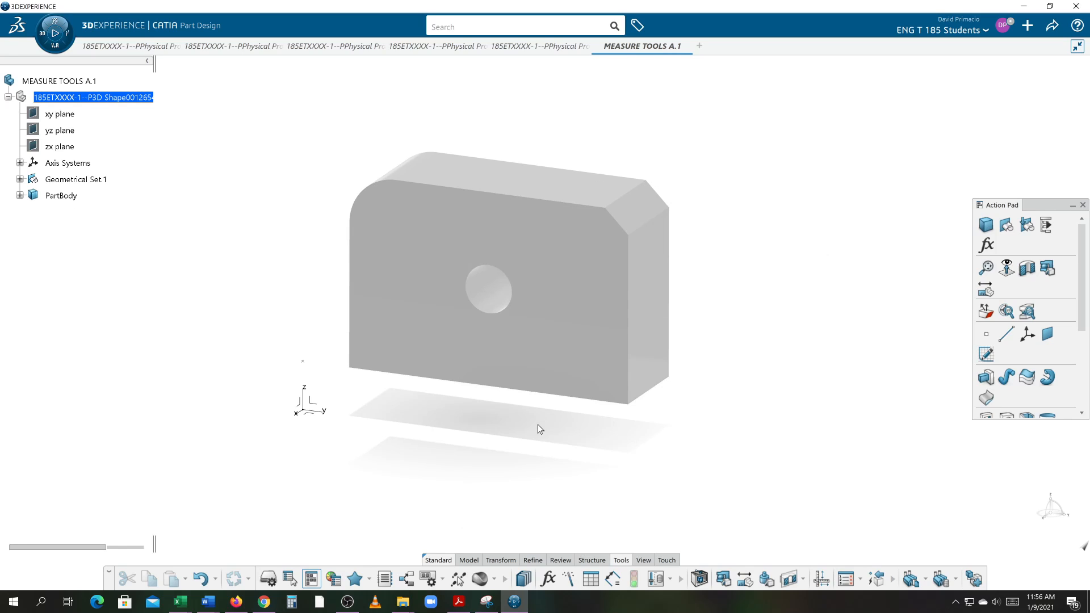
middle_click_drag(506, 442, 539, 475)
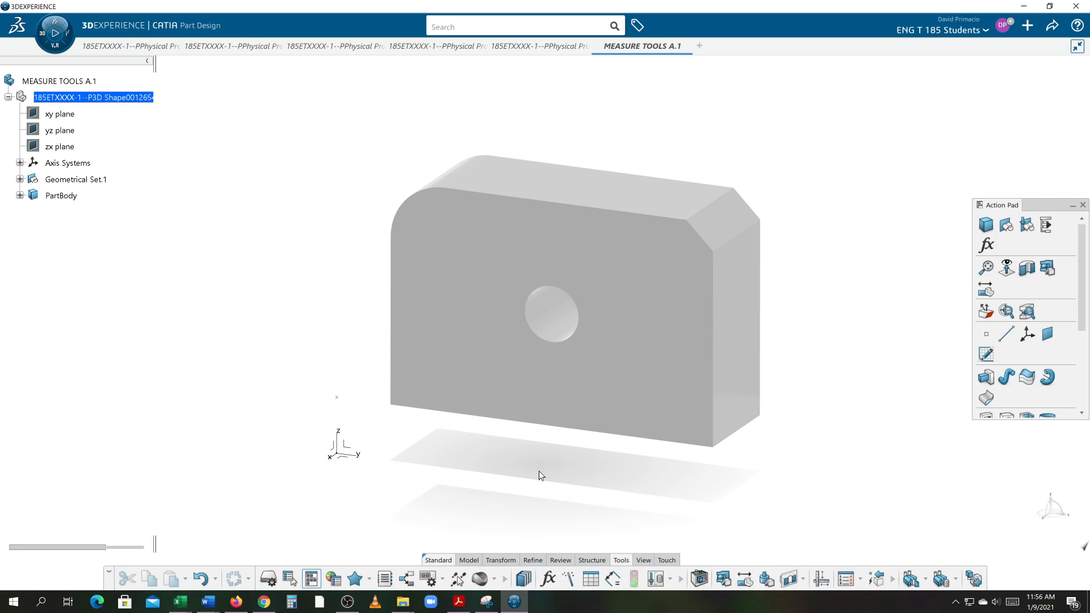
- Highlight the chamfer face and its neighbouring faces one by one, and clear the selection
left_click(695, 235)
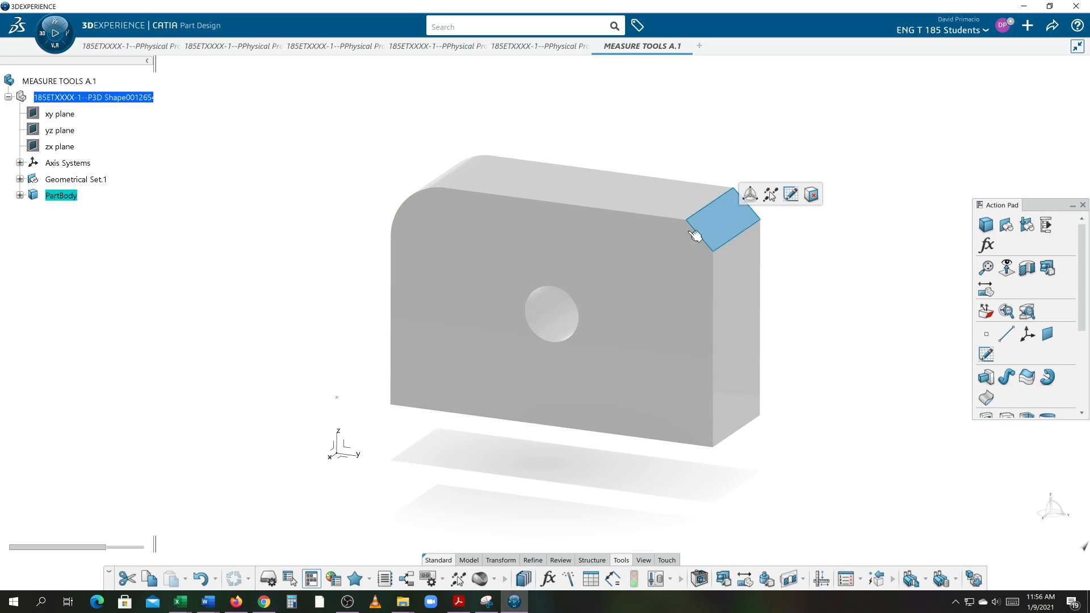
left_click(646, 208)
left_click(757, 340)
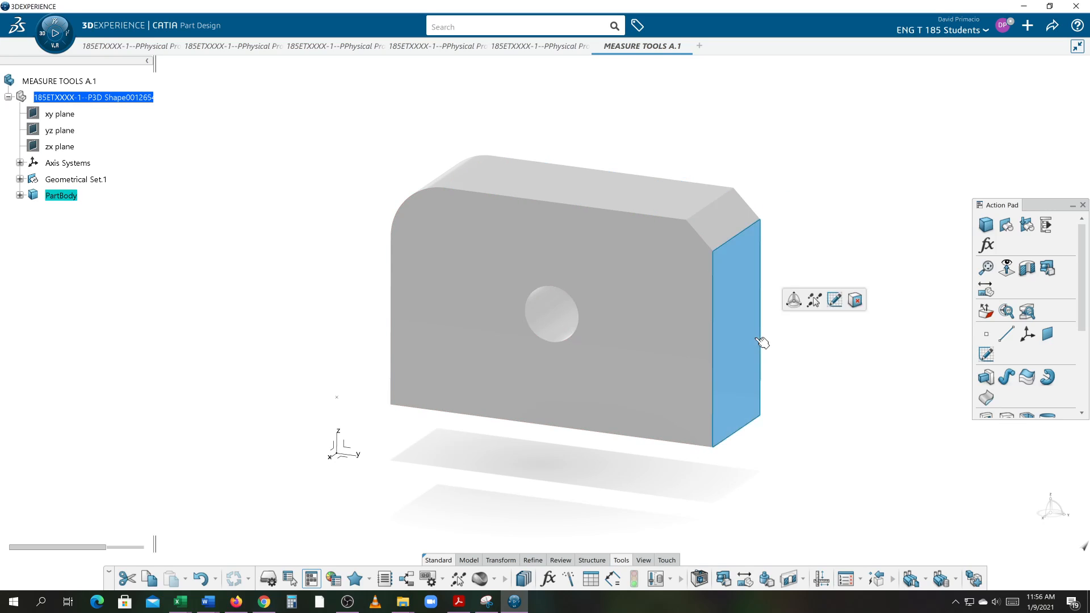
left_click(642, 401)
left_click(582, 455)
middle_click_drag(582, 469, 538, 478)
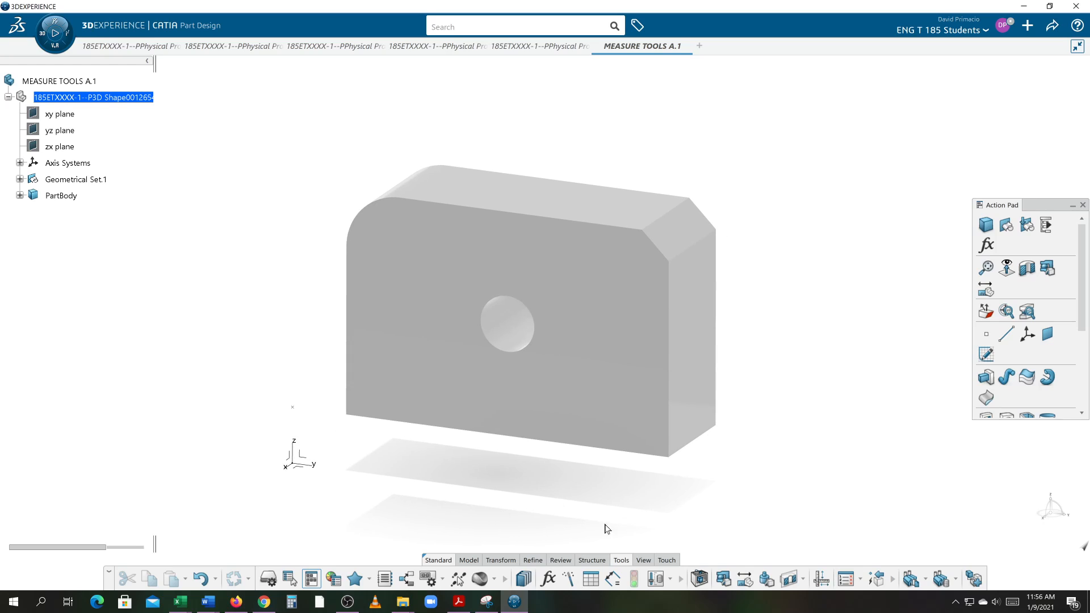
left_click(744, 579)
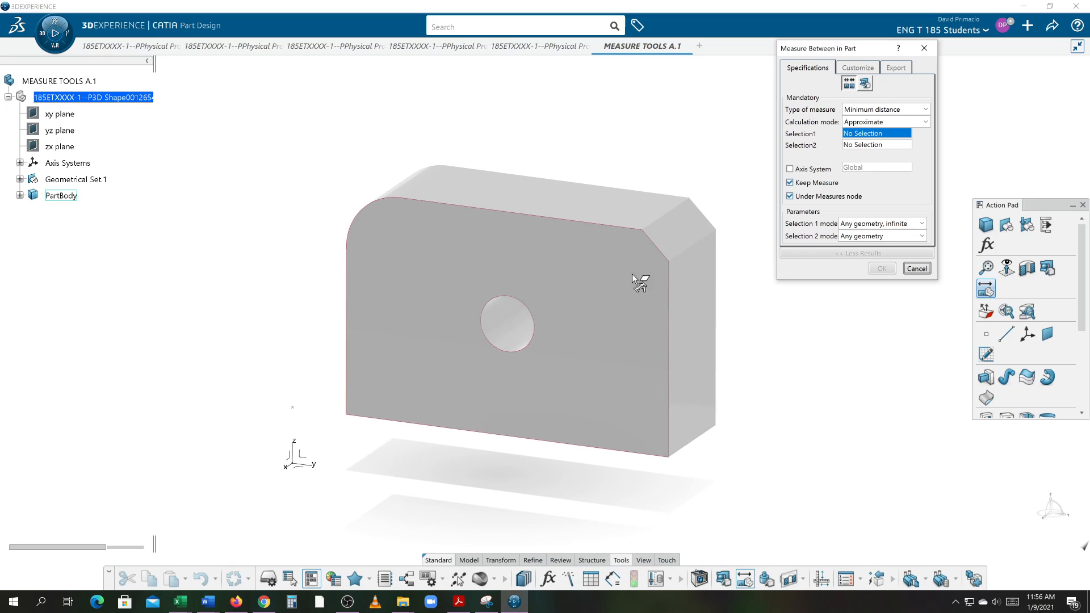
left_click(593, 214)
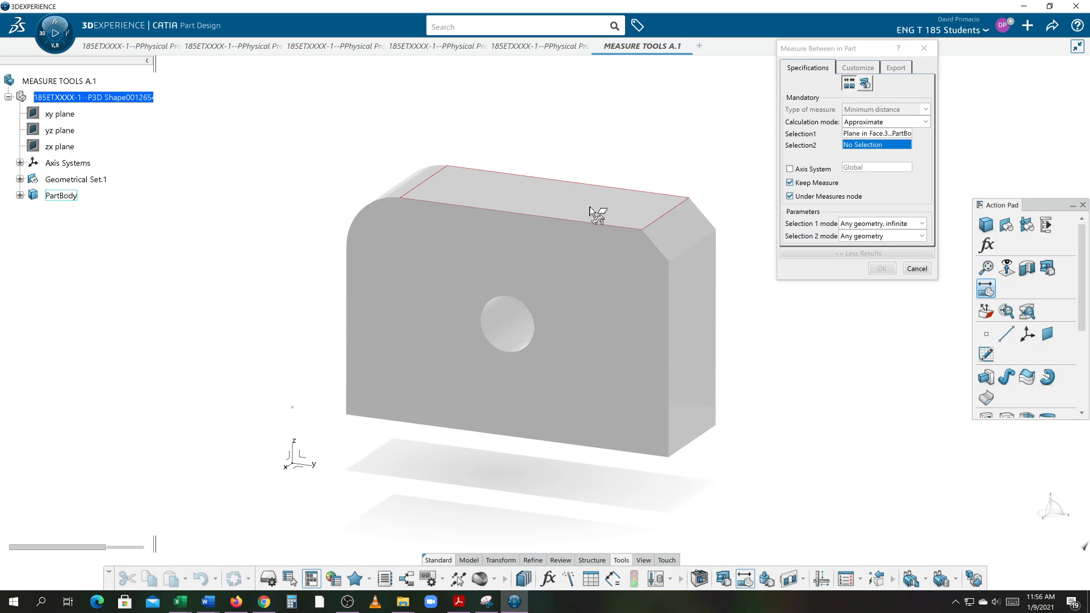
left_click(669, 226)
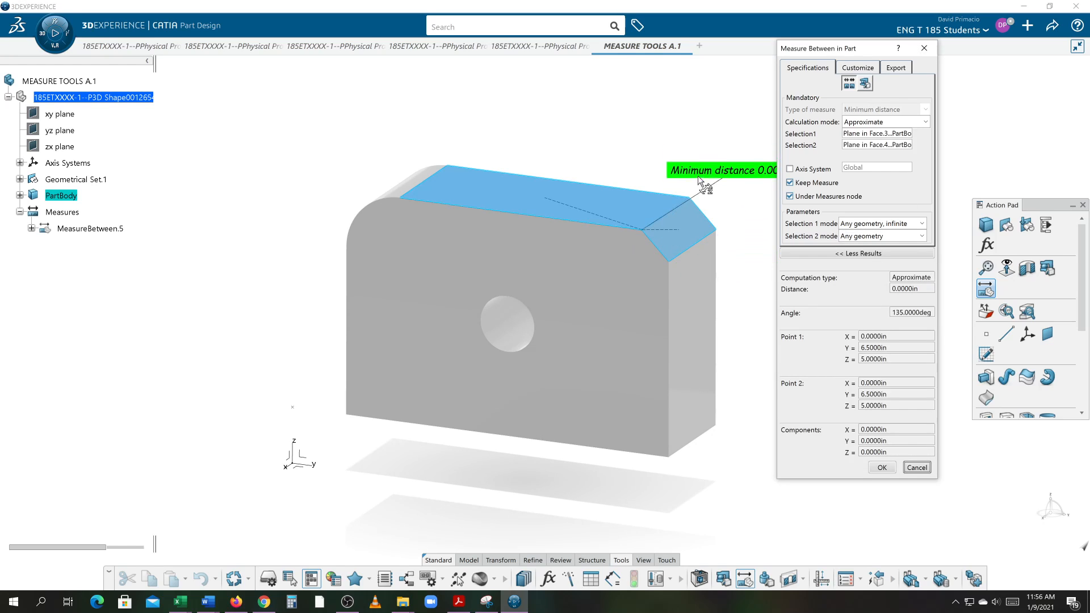
middle_click_drag(697, 175, 628, 219)
left_click_drag(626, 217, 181, 373)
mouse_move(637, 173)
mouse_move(181, 373)
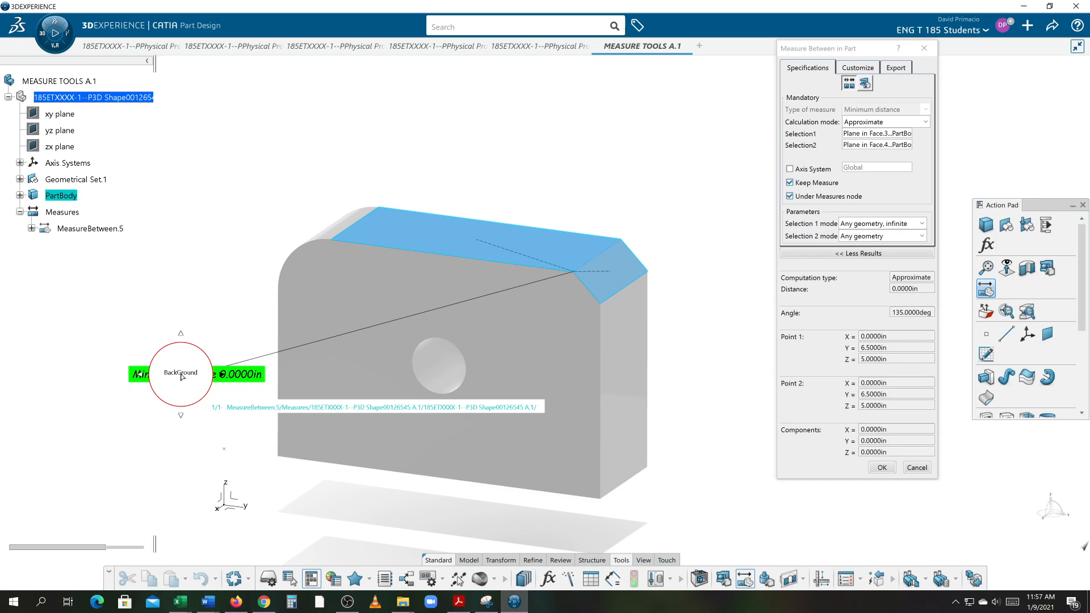
left_click(914, 469)
- Examine where the chamfer face meets the top face and the side face, highlighting each face in turn
scroll(788, 431, "up", 4)
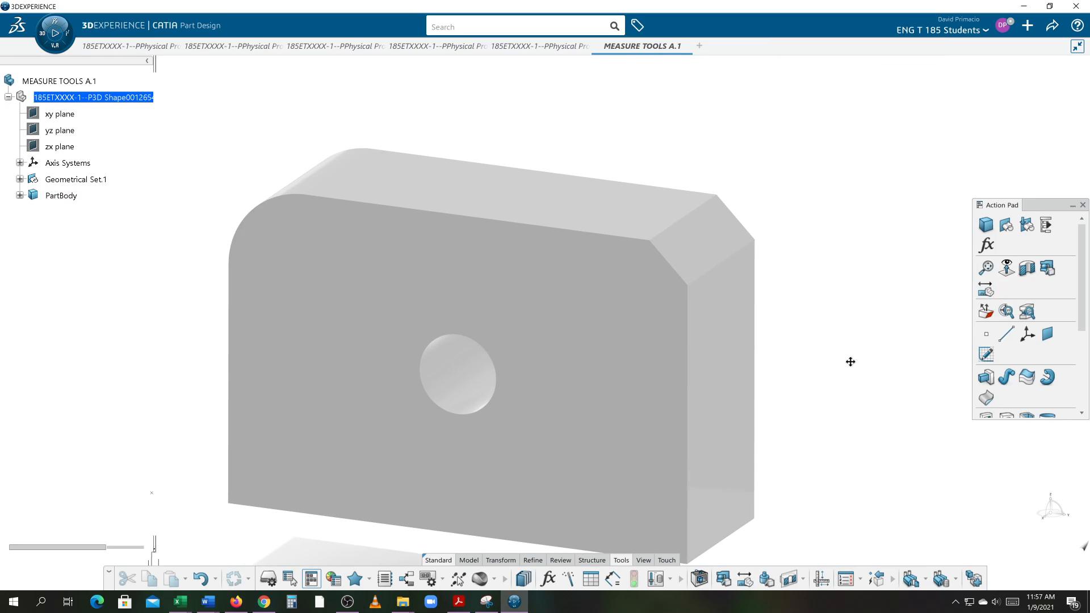
scroll(850, 362, "up", 3)
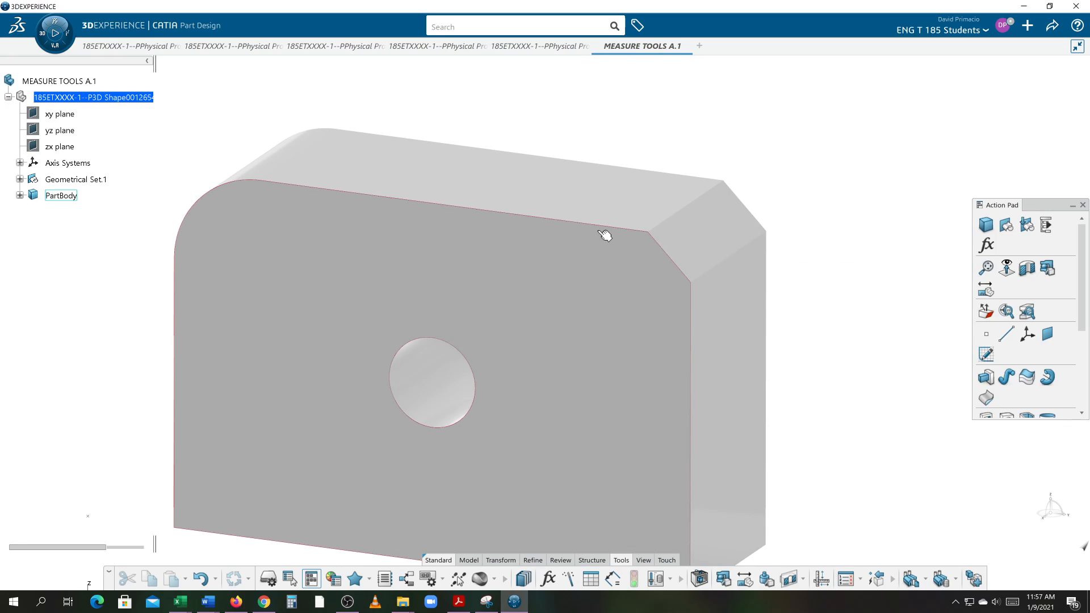
left_click(689, 233)
left_click(645, 211)
left_click(697, 235)
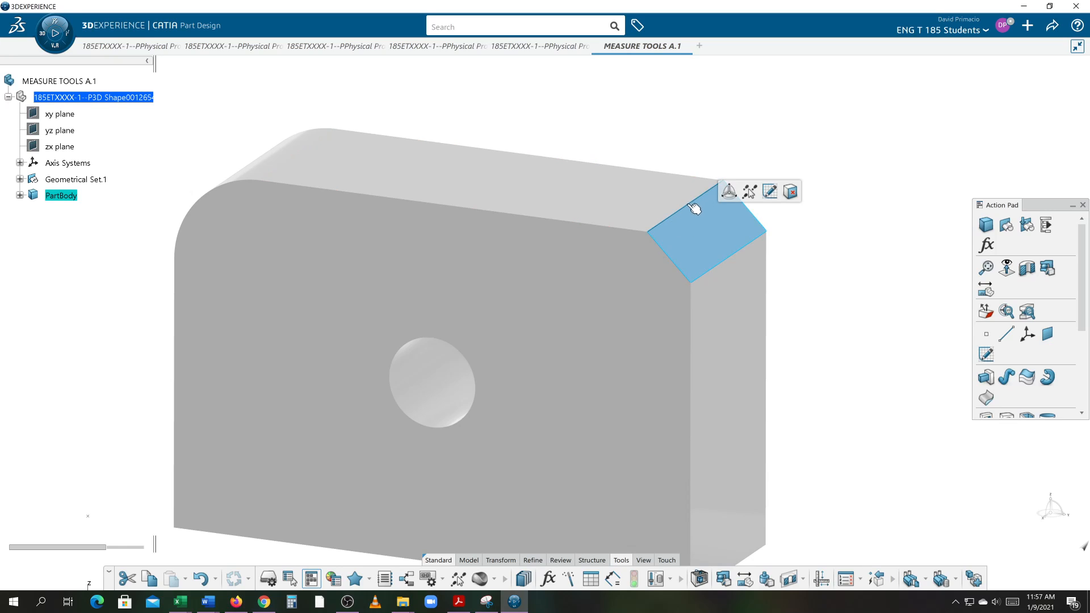
left_click(673, 203)
left_click(700, 222)
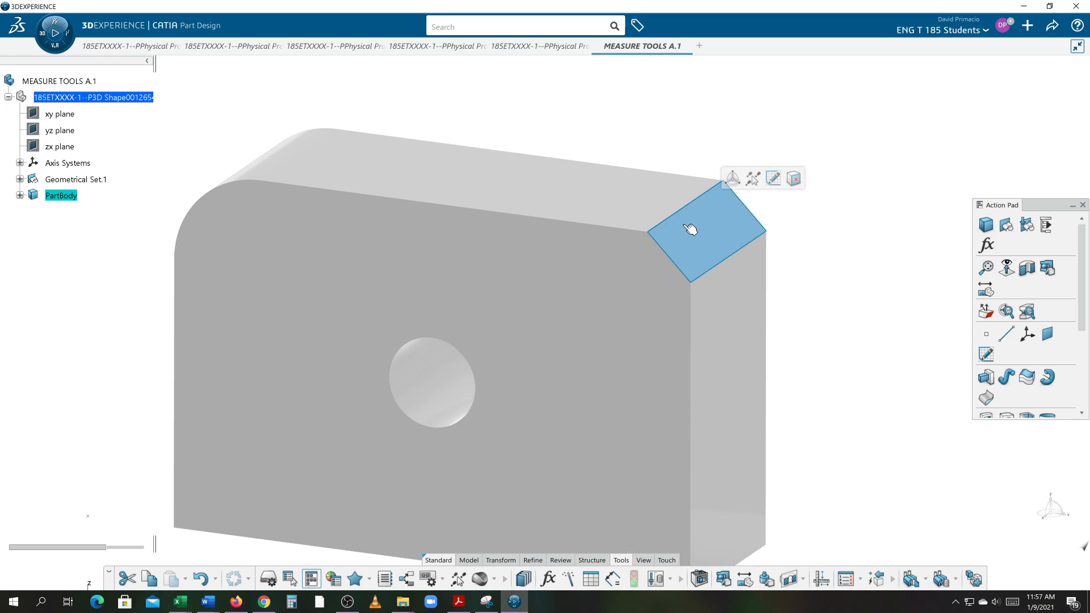
left_click(650, 215)
left_click(740, 301)
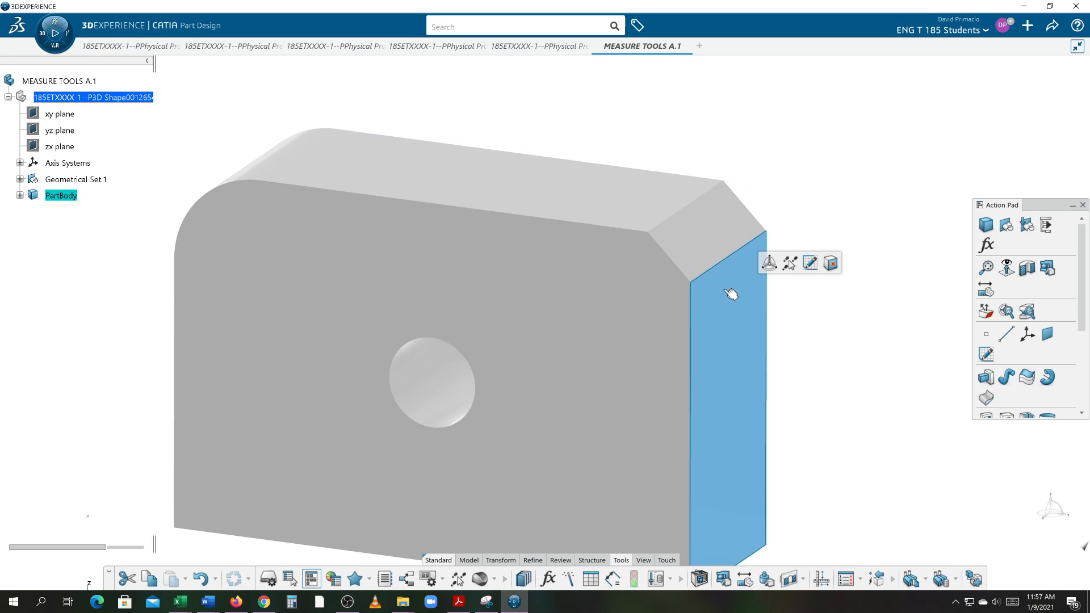
left_click(708, 255)
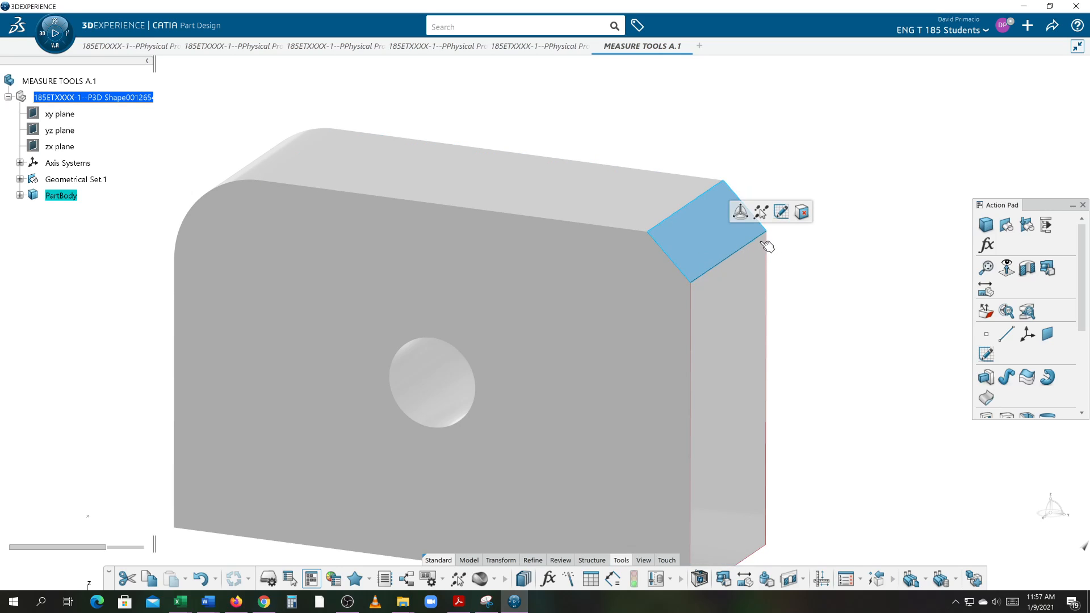
left_click(719, 279)
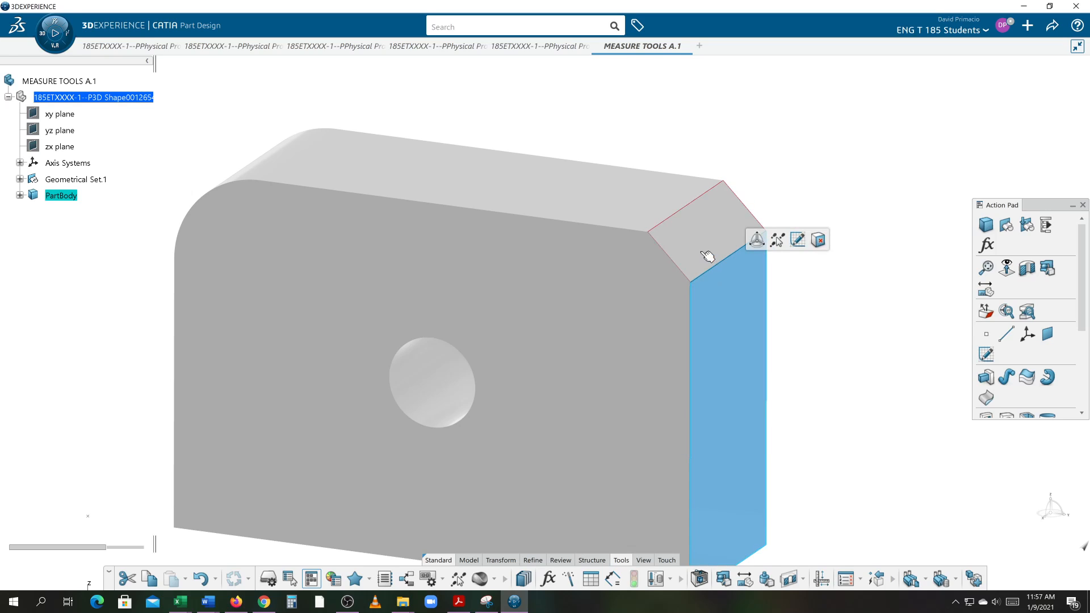
left_click(703, 252)
left_click(731, 286)
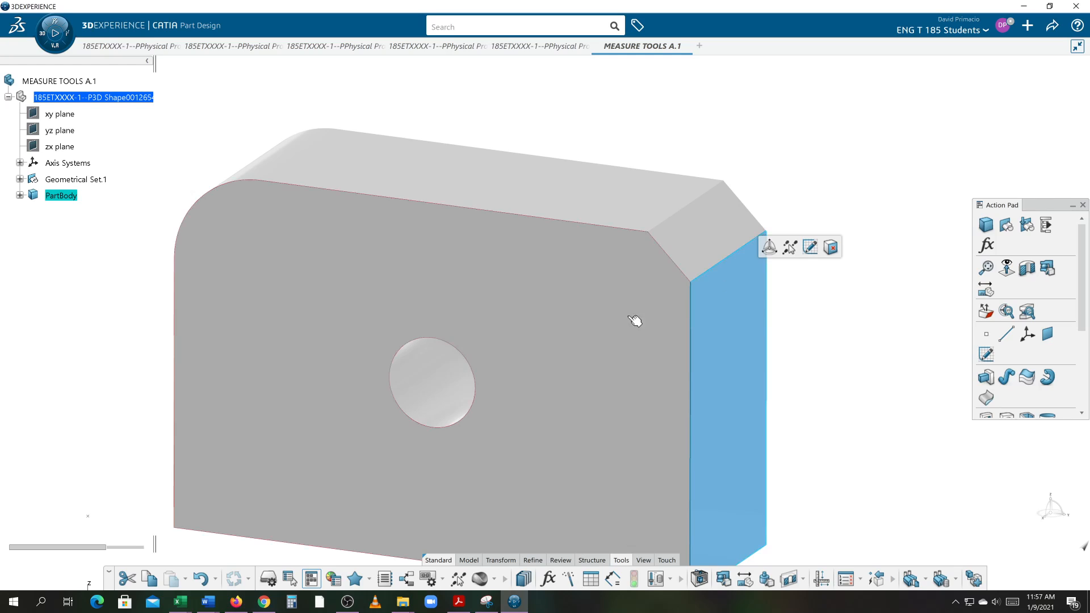
left_click(167, 360)
middle_click_drag(198, 387, 216, 366)
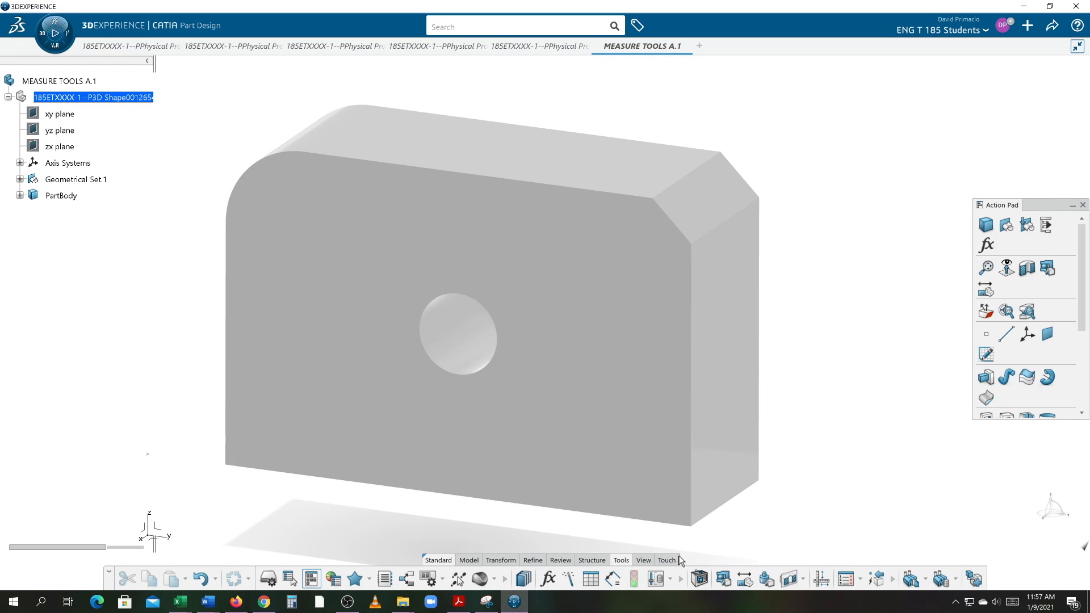
- Measure between the block's top face and the chamfer face, placing the label to the upper right of the part
left_click(744, 577)
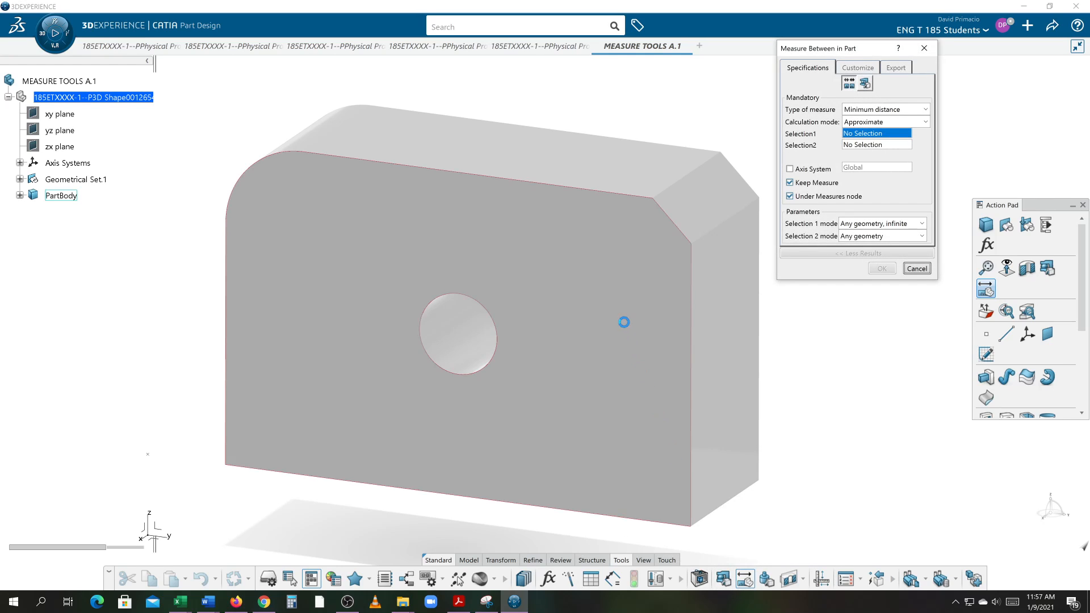
left_click(614, 175)
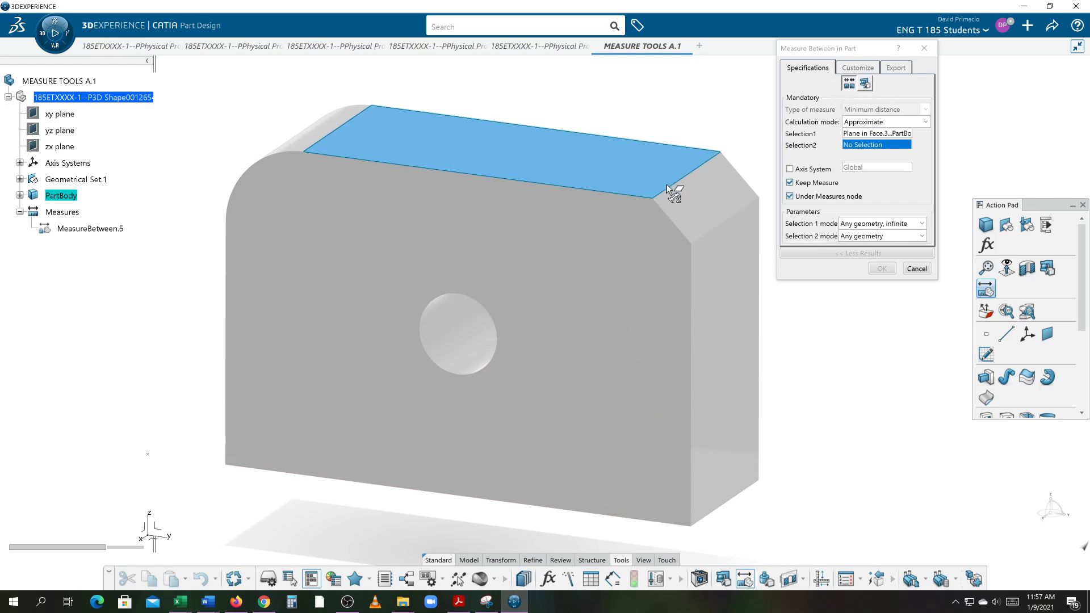
left_click(691, 199)
middle_click_drag(748, 499, 628, 505)
left_click_drag(637, 504, 691, 239)
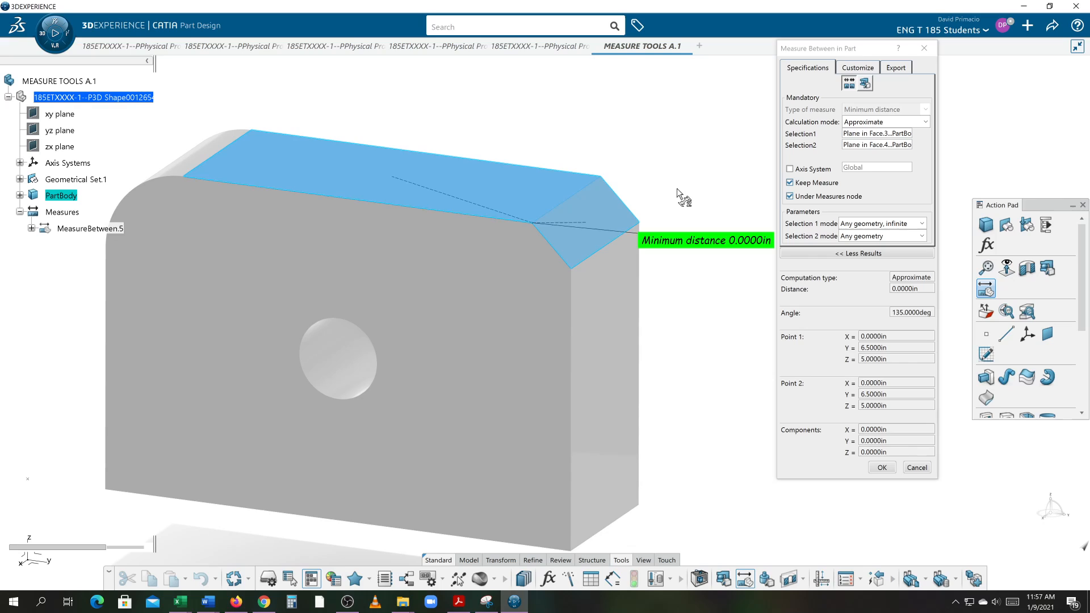
left_click_drag(678, 190, 667, 135)
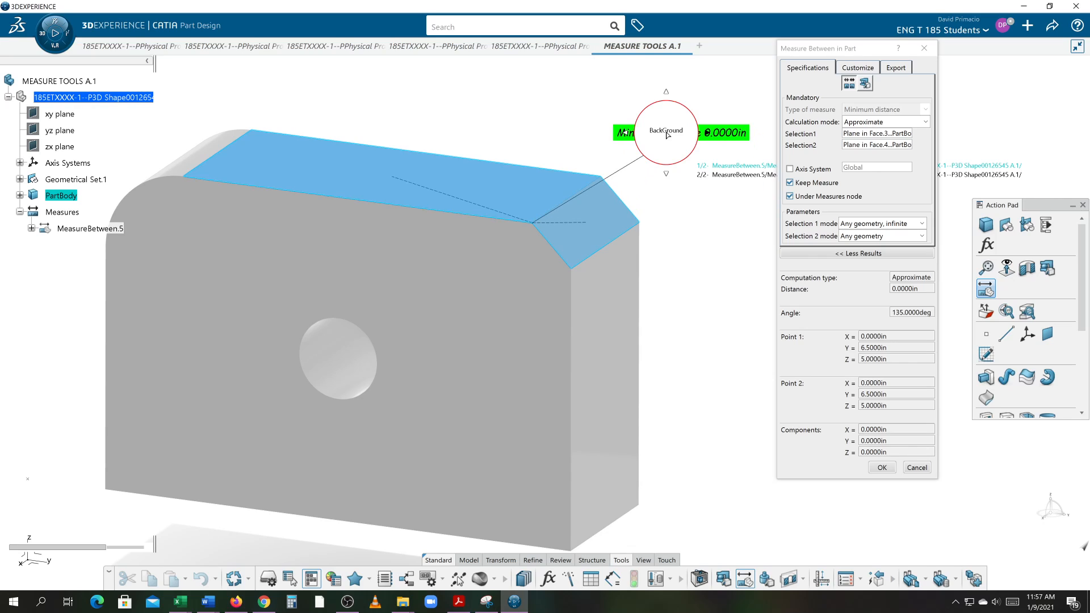
- Display the angle instead of the distance in the measurement's 3D label, place it below the chamfer's upper corner, and accept the measurement
left_click(858, 69)
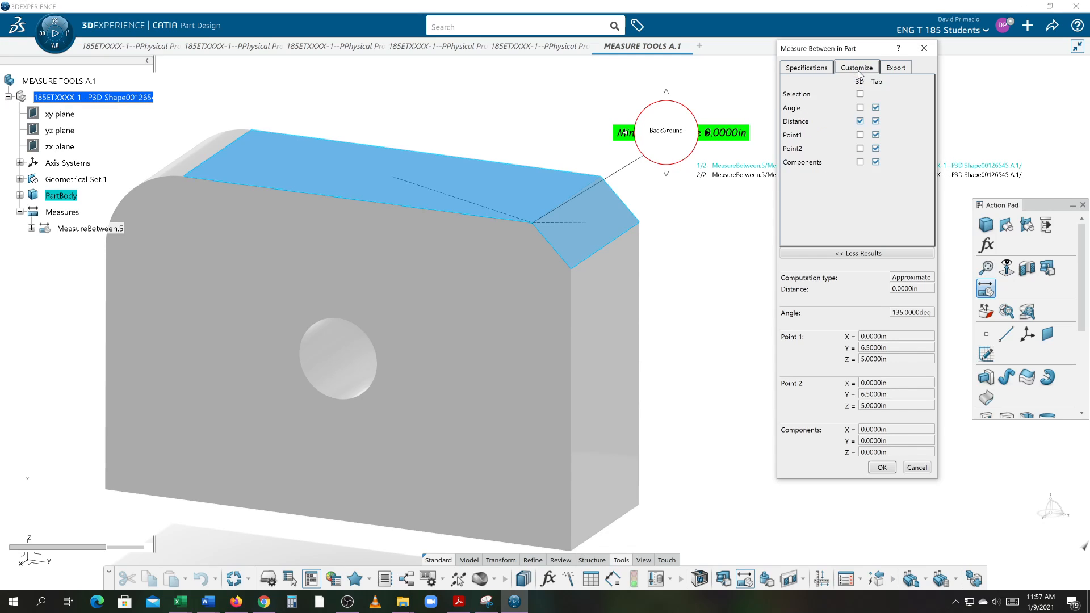
left_click(860, 107)
left_click(860, 122)
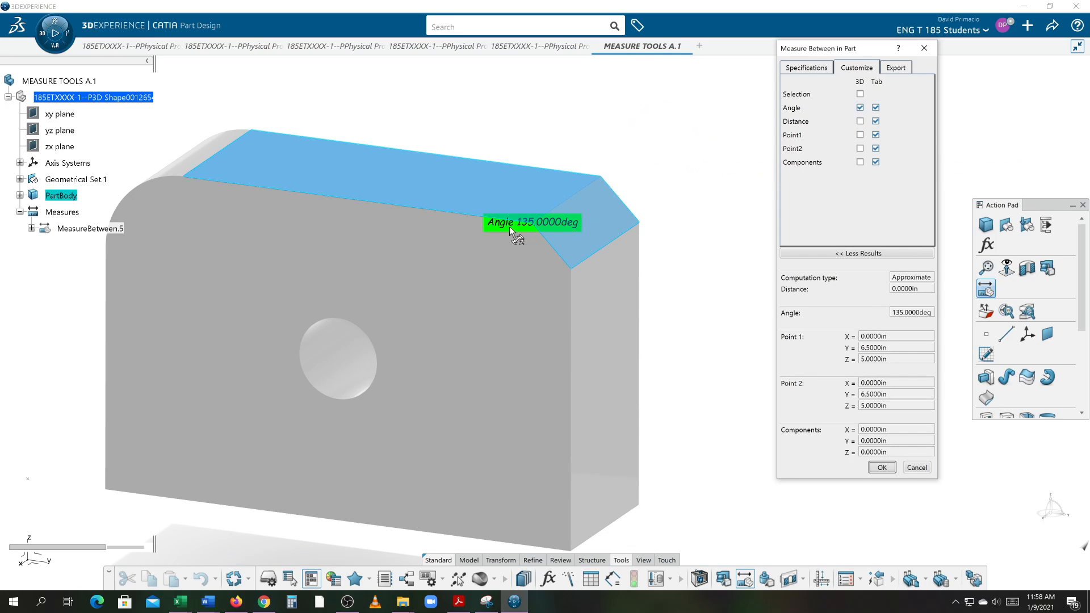
left_click_drag(508, 224, 474, 271)
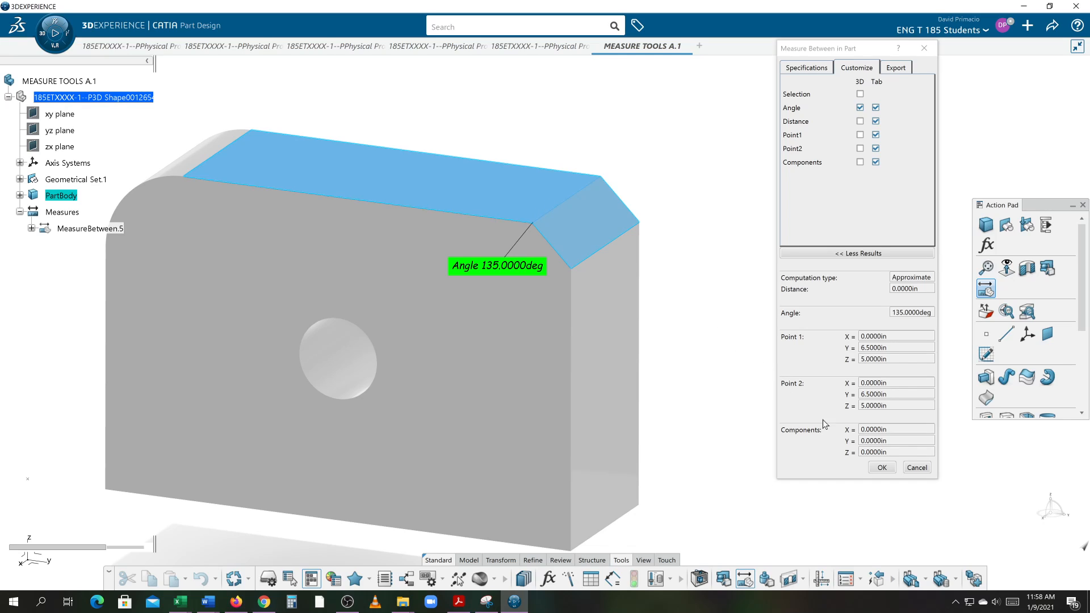
left_click(876, 464)
- Measure the angle between the side face and the chamfer face, placing the label on the front face under the first angle label
middle_click_drag(796, 346, 838, 325)
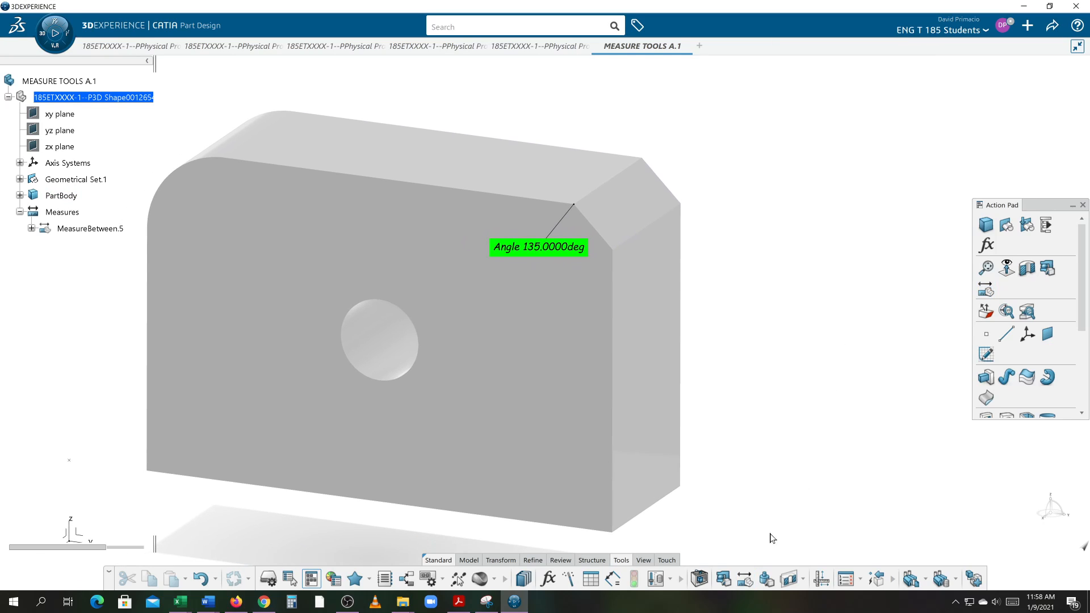
left_click(746, 579)
left_click(660, 366)
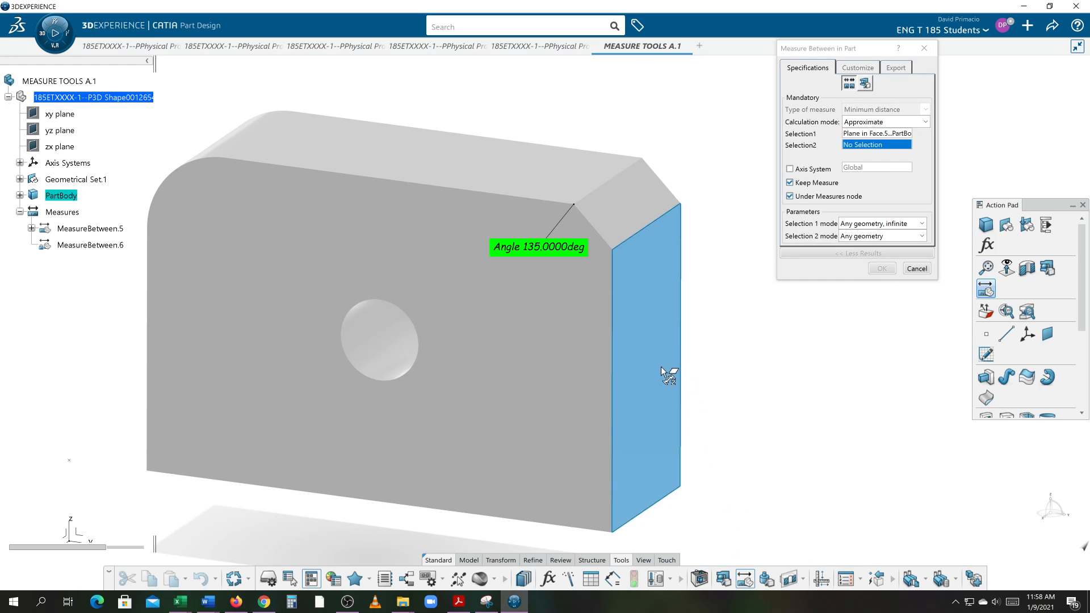
left_click(637, 224)
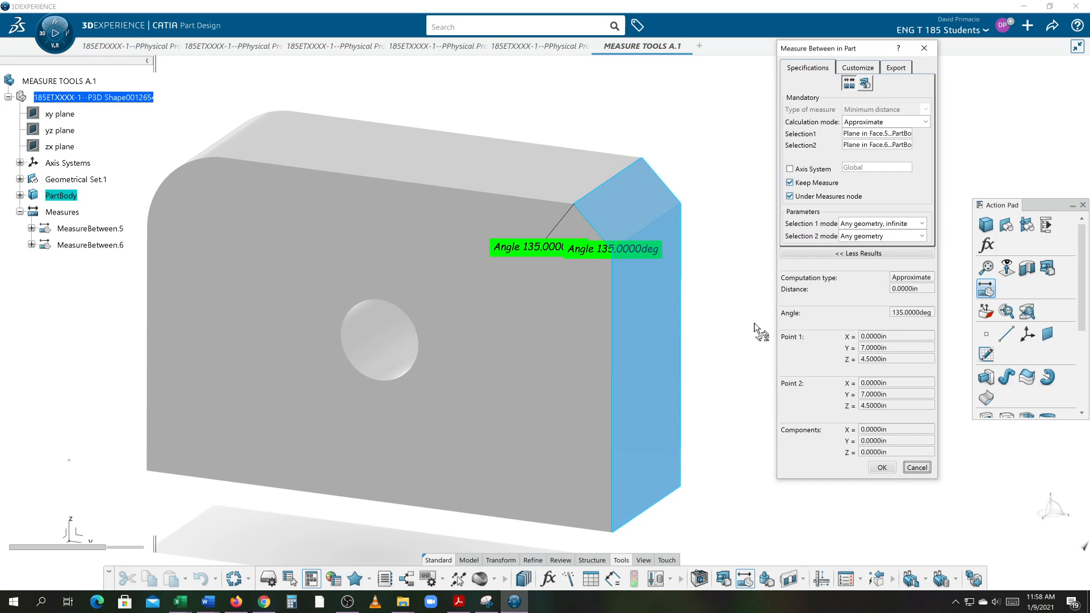
left_click_drag(603, 253, 538, 299)
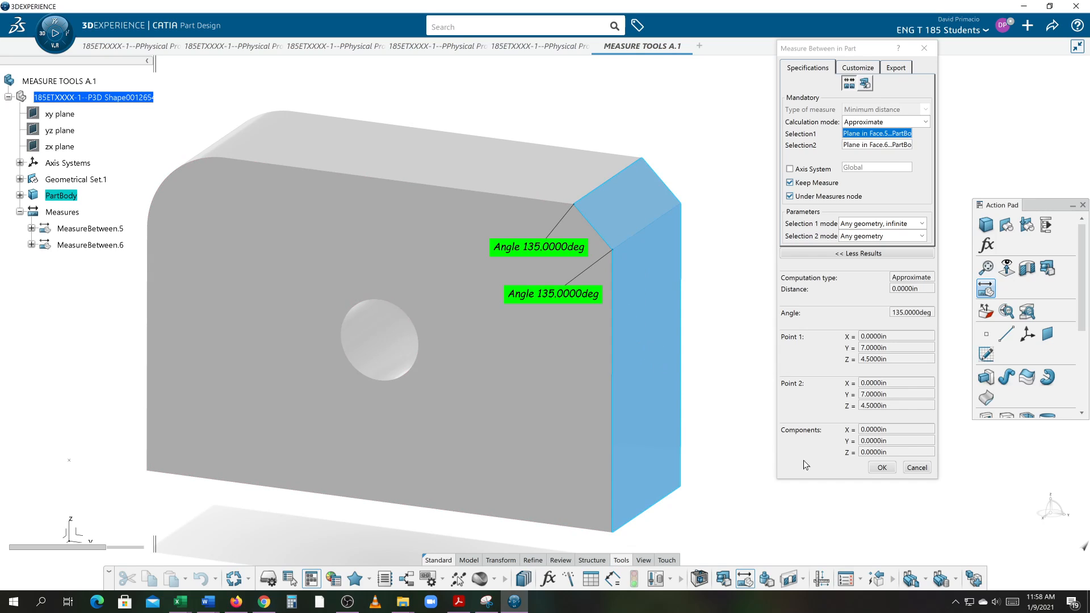
left_click(880, 469)
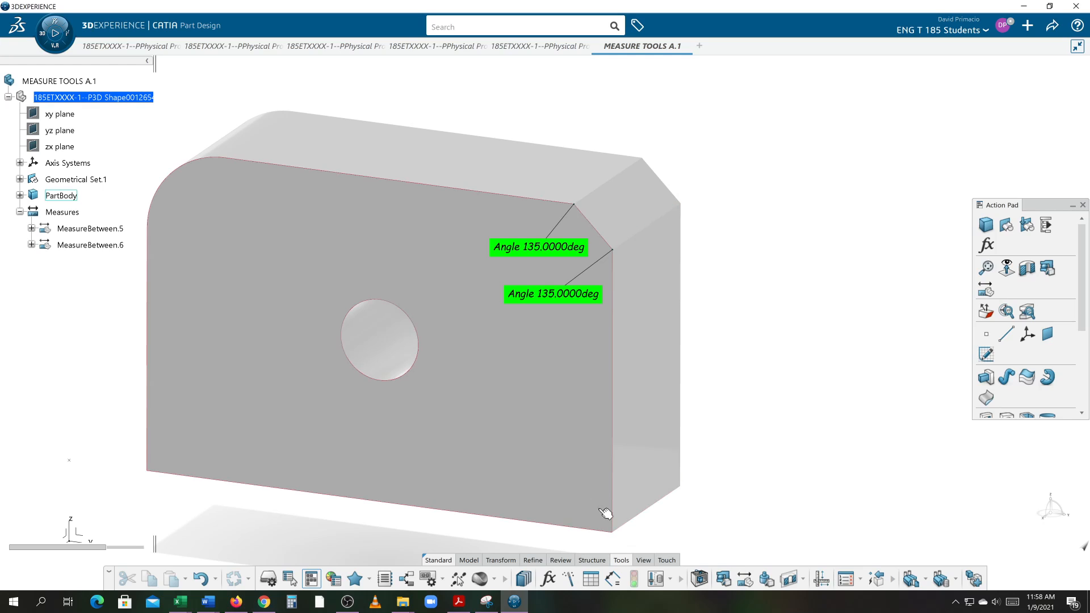
- Measure the angle between the block's side face and bottom face, keeping the label at their shared corner
middle_click_drag(632, 491, 652, 332)
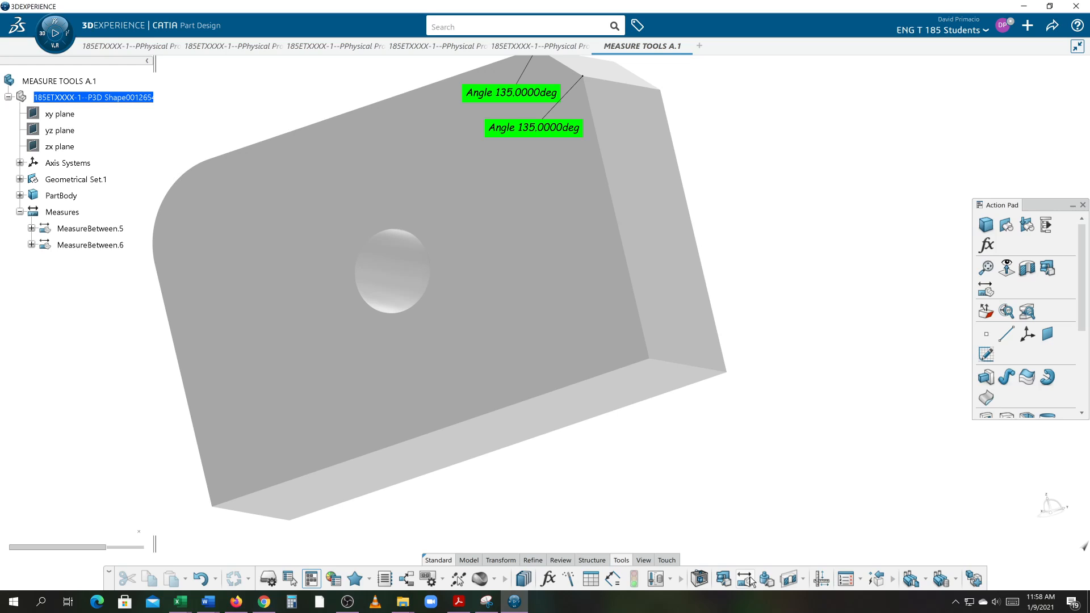
left_click(698, 342)
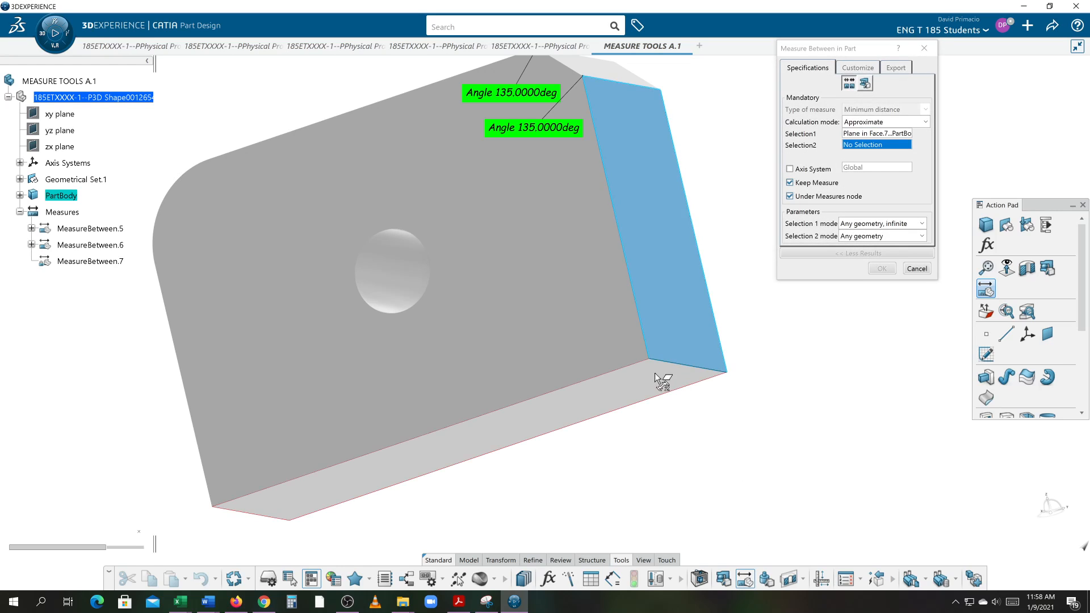
left_click(671, 383)
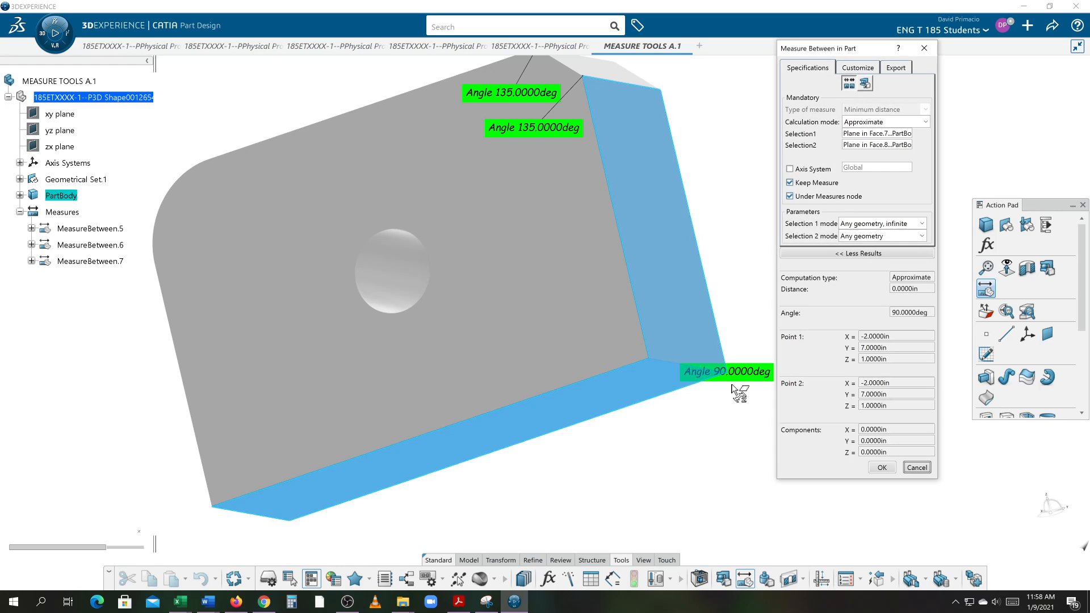
left_click(882, 467)
middle_click_drag(851, 358, 645, 425)
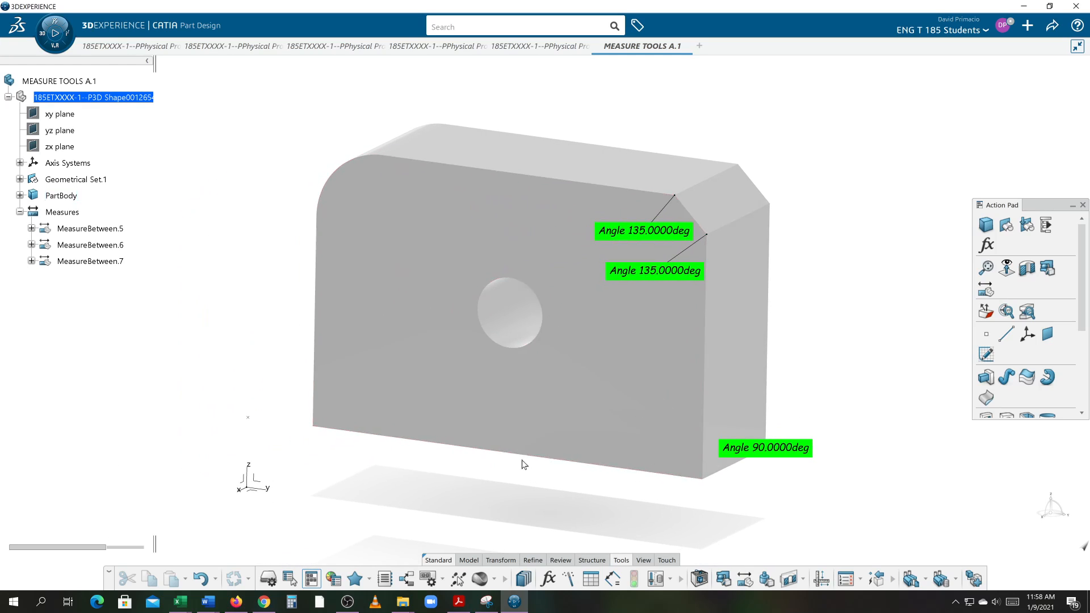
middle_click_drag(502, 442, 516, 476)
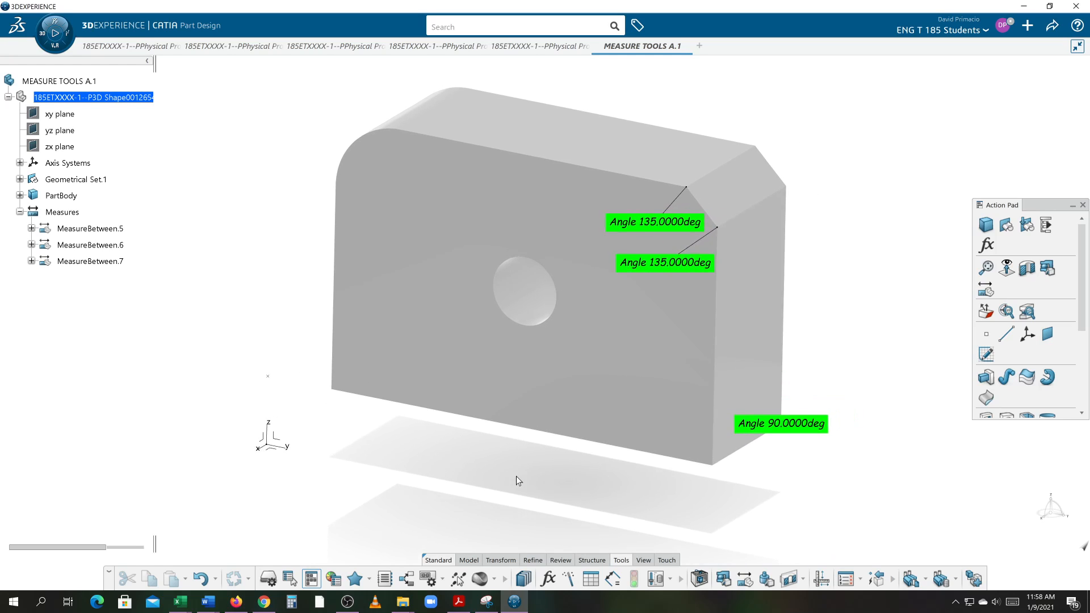